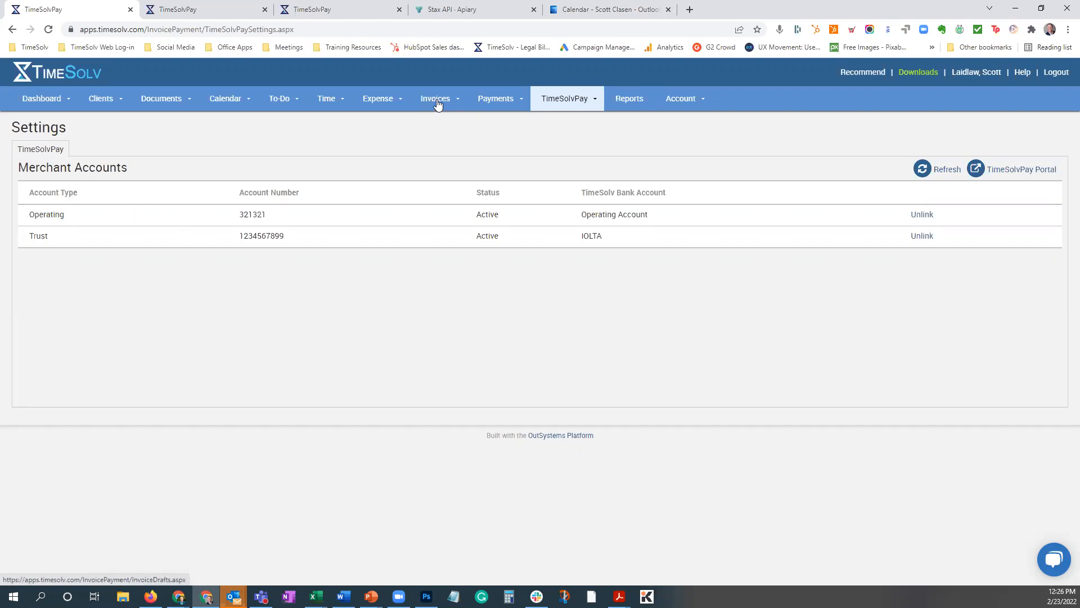
Open the Burnet Title client's payment settings and view the form for entering a credit card.
mouse_move(478, 101)
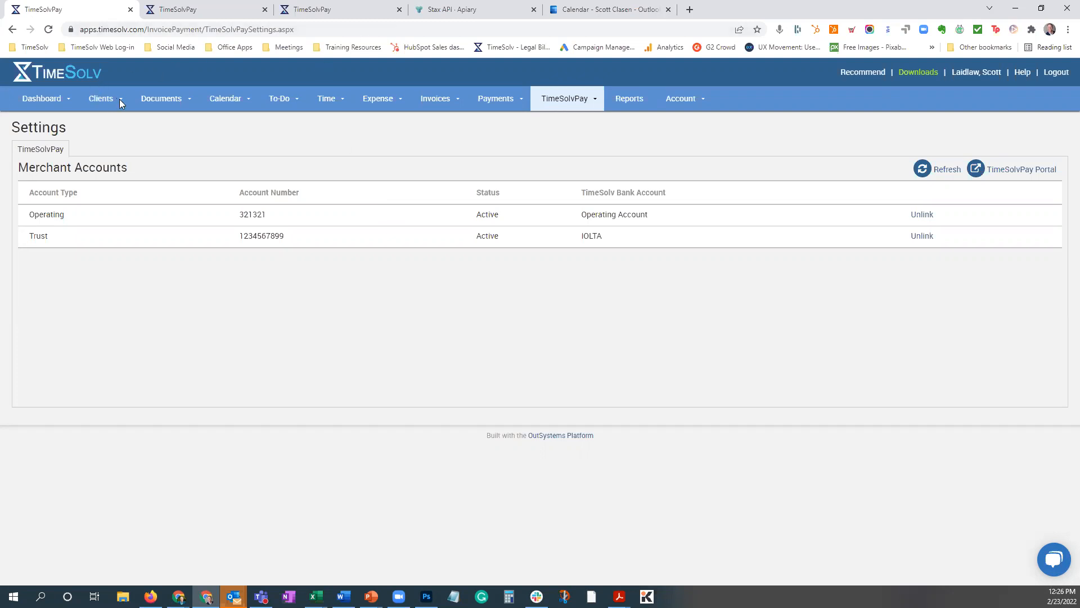
mouse_move(101, 99)
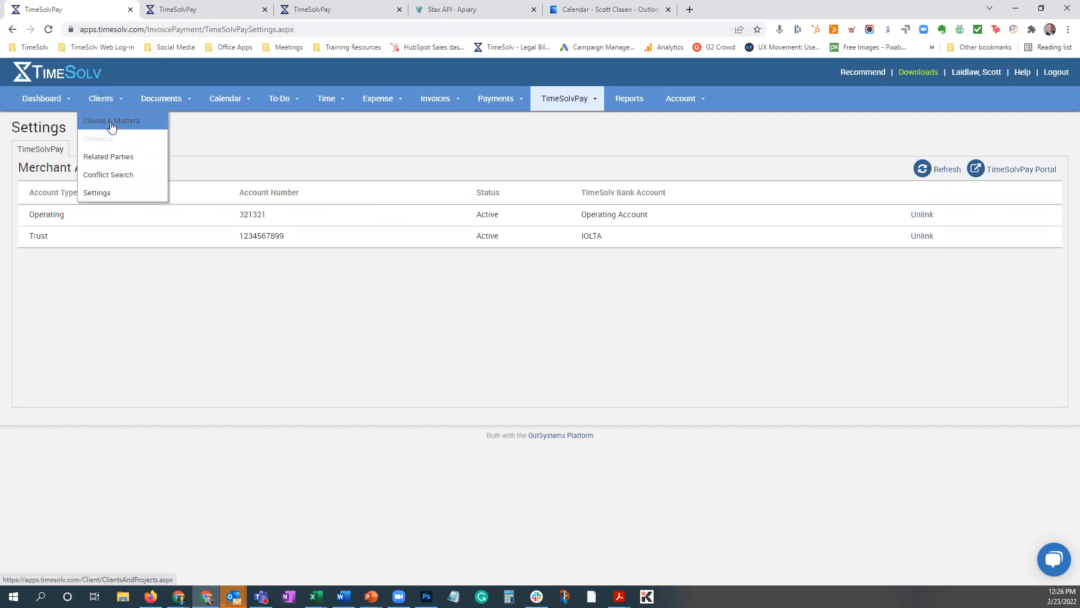
click(111, 122)
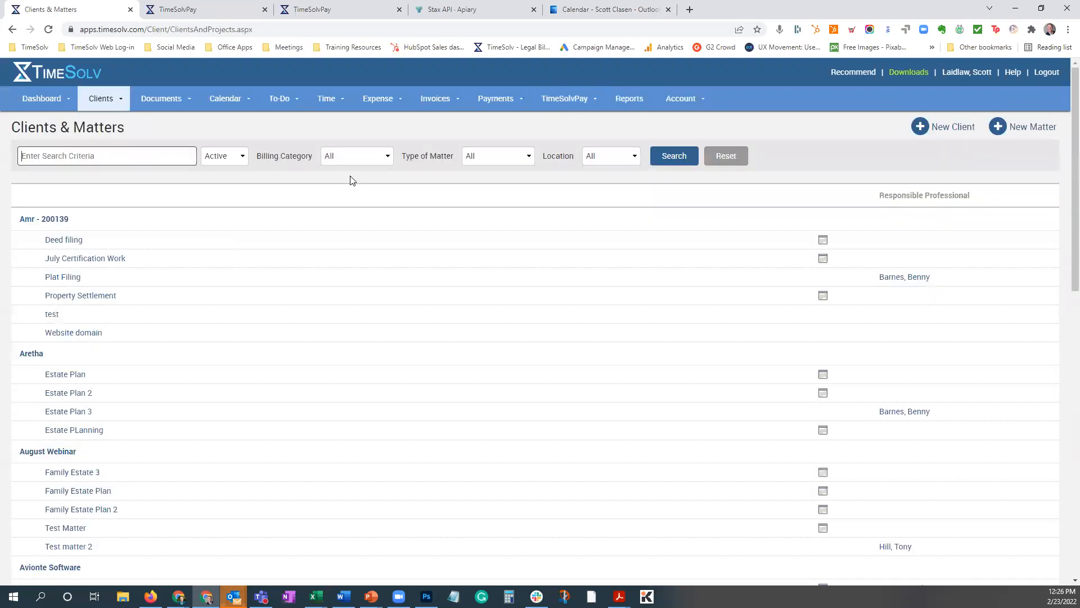
scroll(348, 354, down, 4)
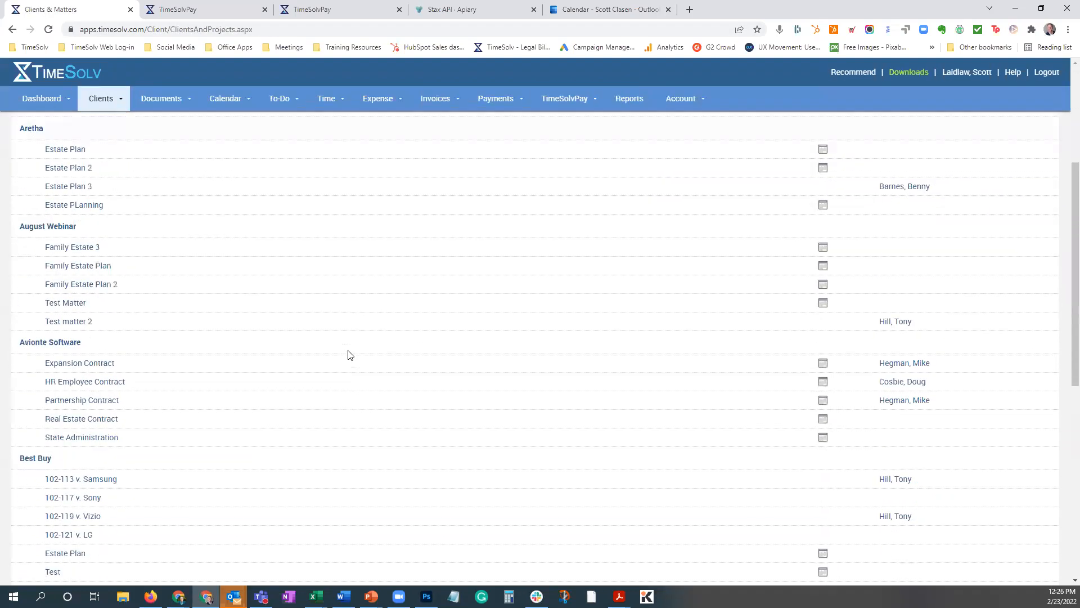
scroll(348, 355, down, 4)
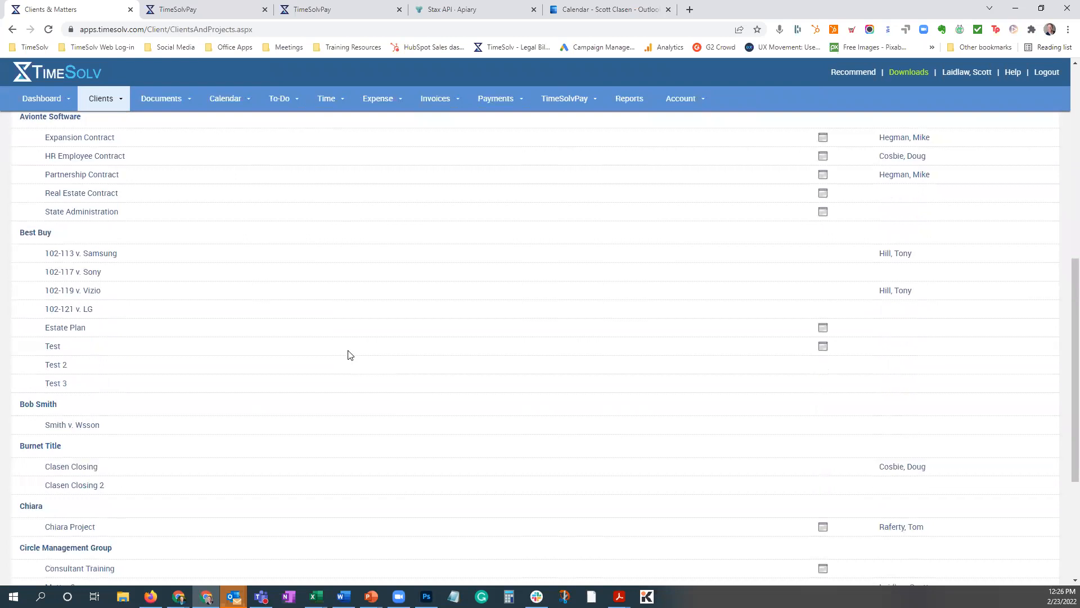
scroll(348, 355, down, 3)
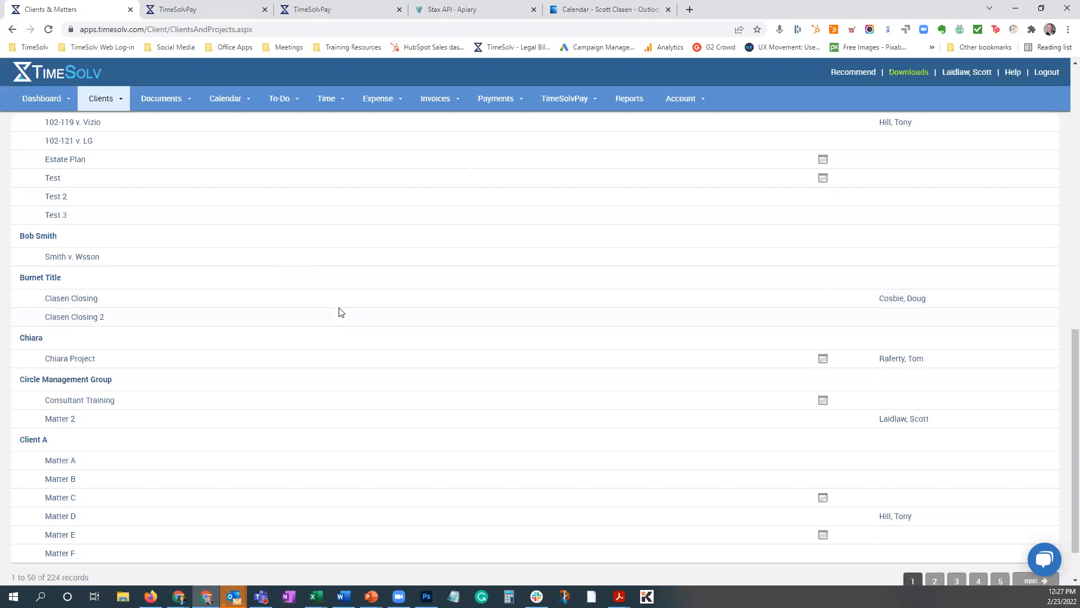
click(35, 282)
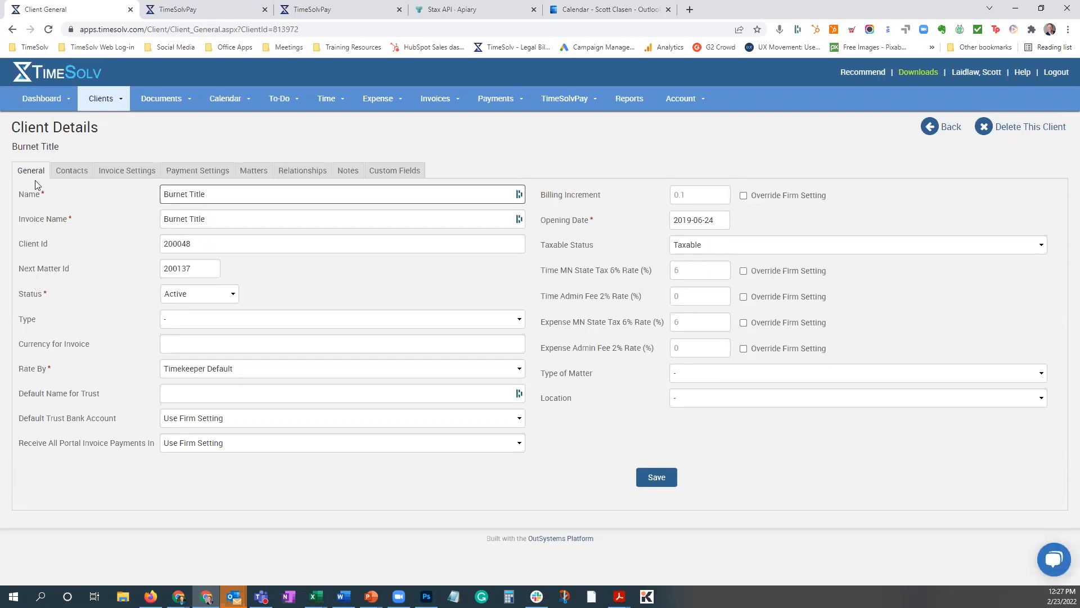
click(197, 171)
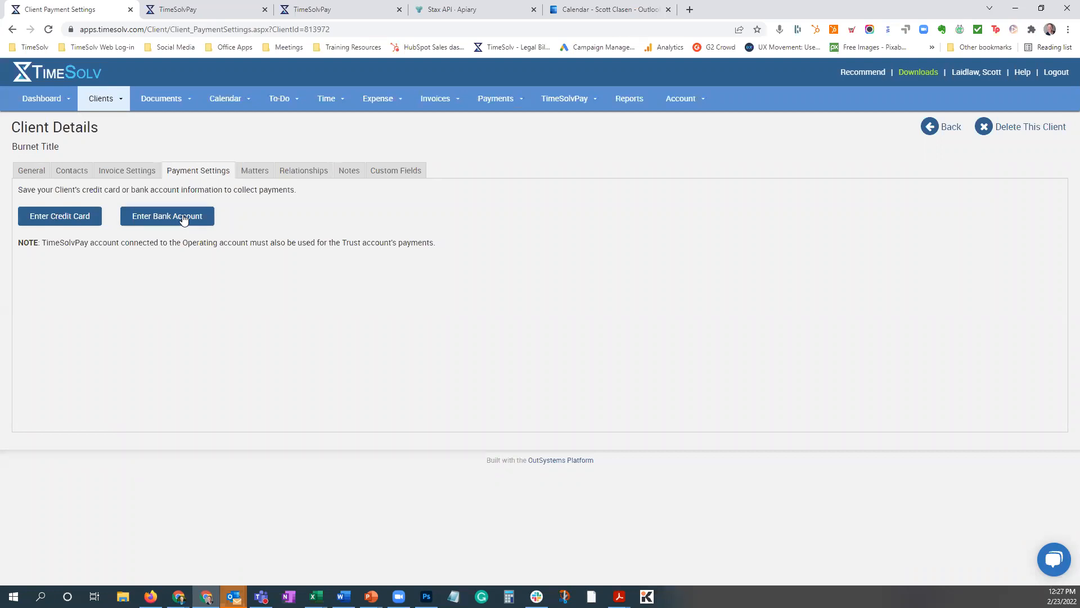
click(71, 220)
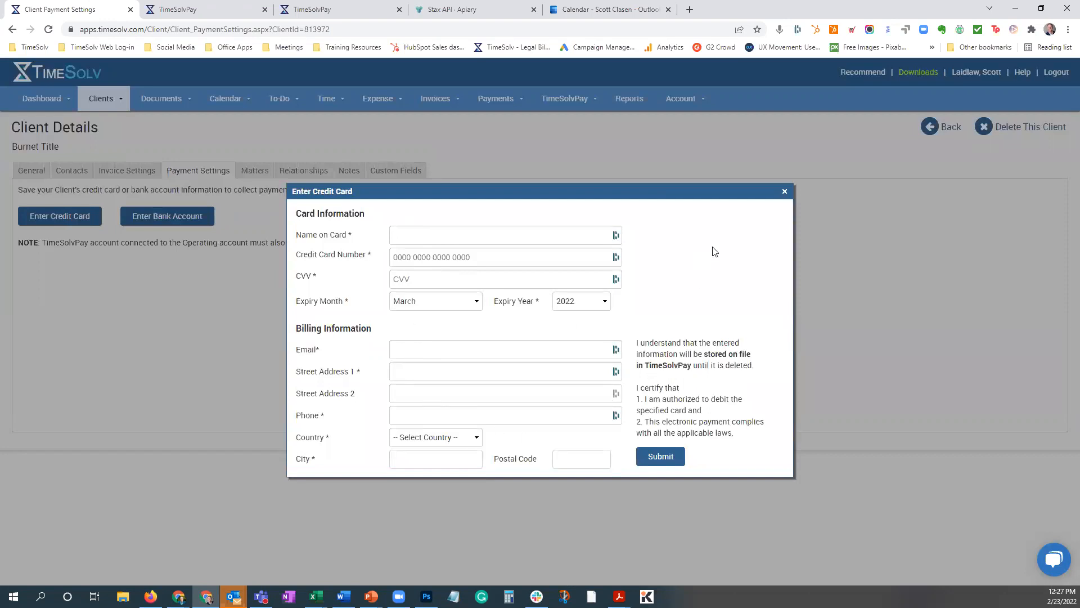
click(785, 192)
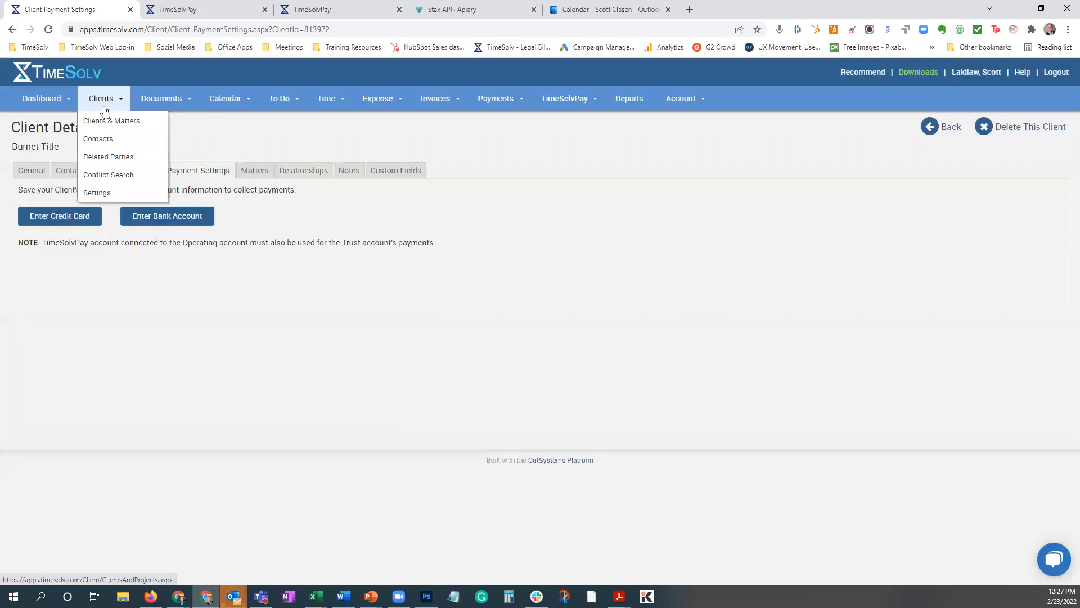
Open the payment settings of the first client in the Clients & Matters list and review the stored credit card.
click(105, 124)
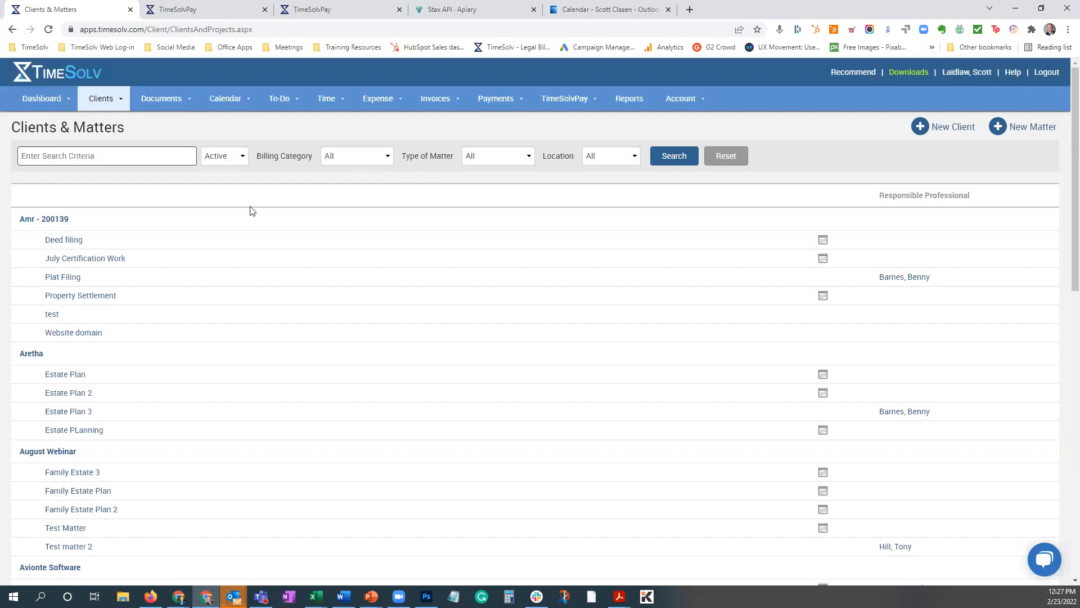
click(59, 224)
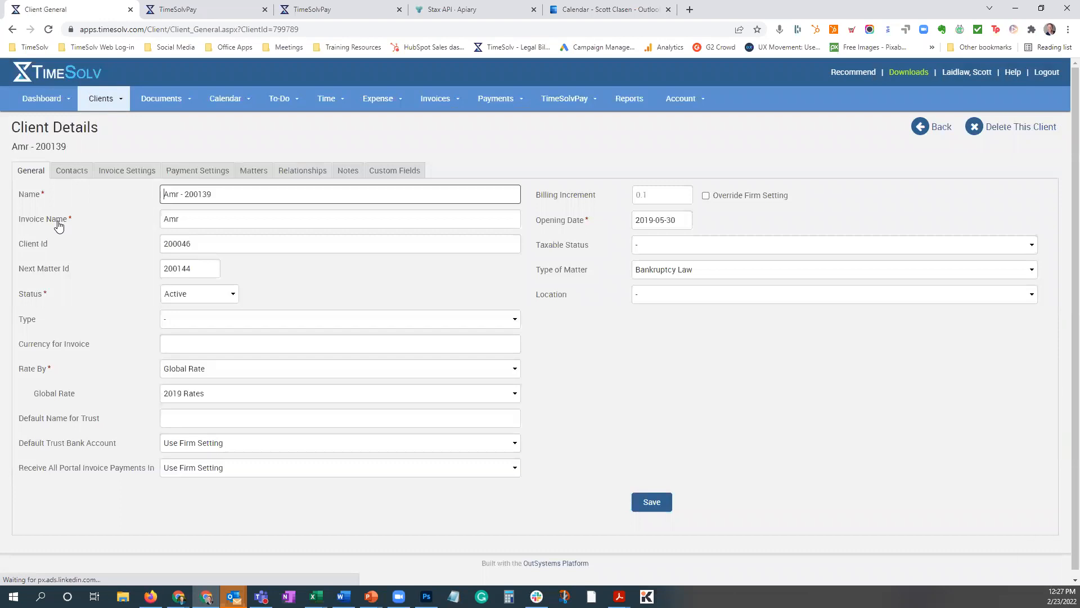
click(197, 172)
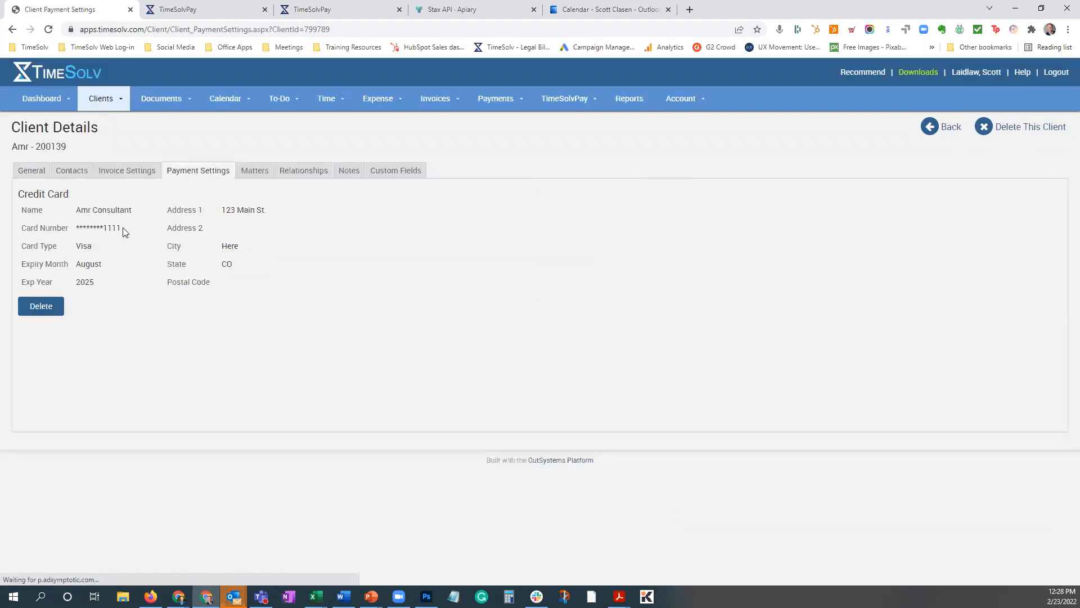
double_click(112, 228)
click(500, 307)
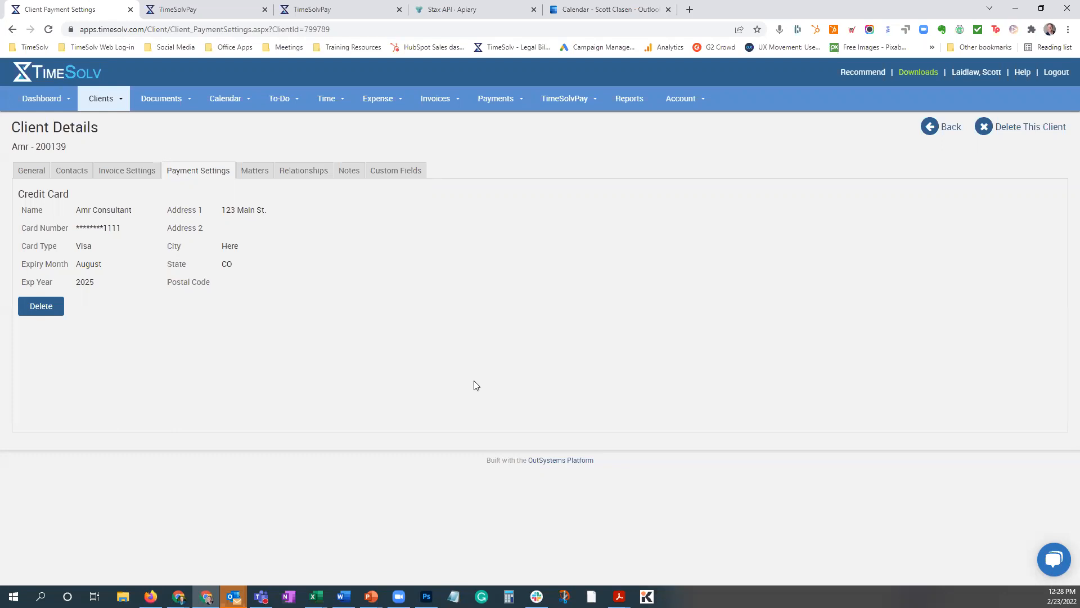
View the payment settings of this client's July Certification Work matter, then return to the client details.
click(246, 175)
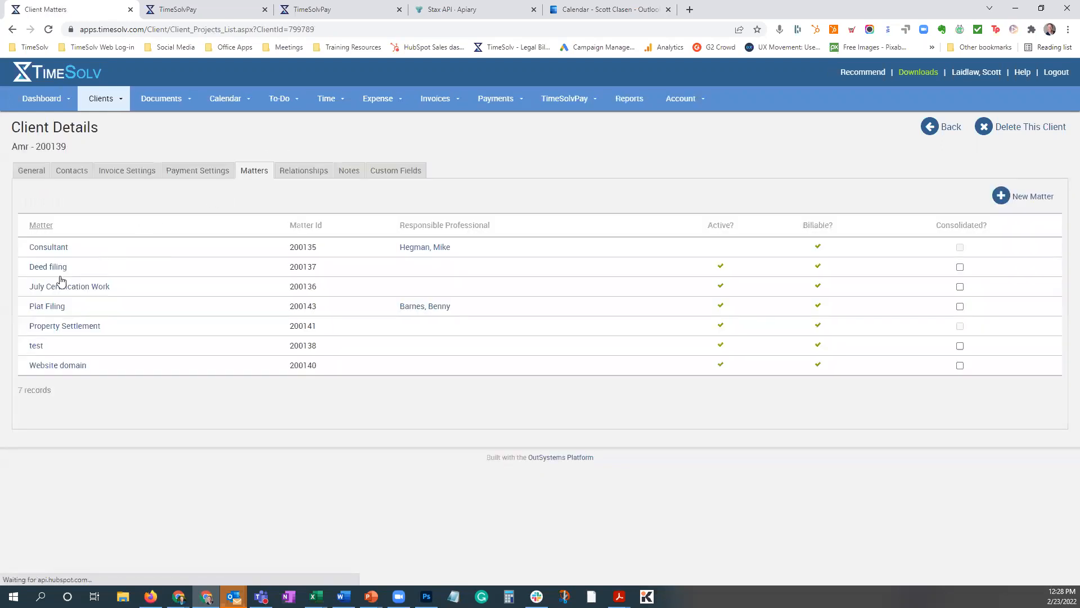
click(59, 286)
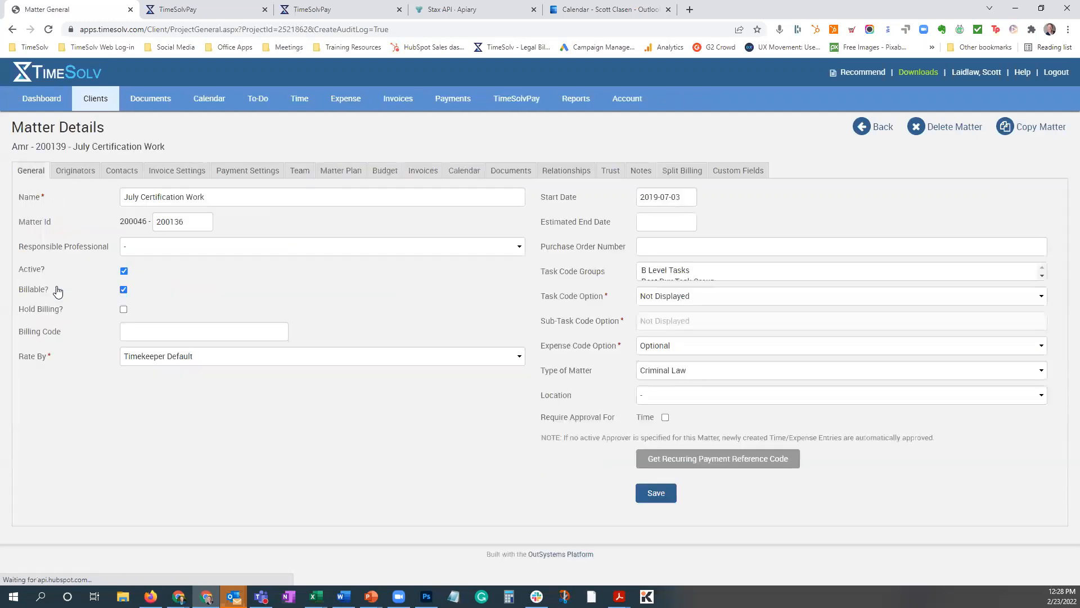
click(230, 174)
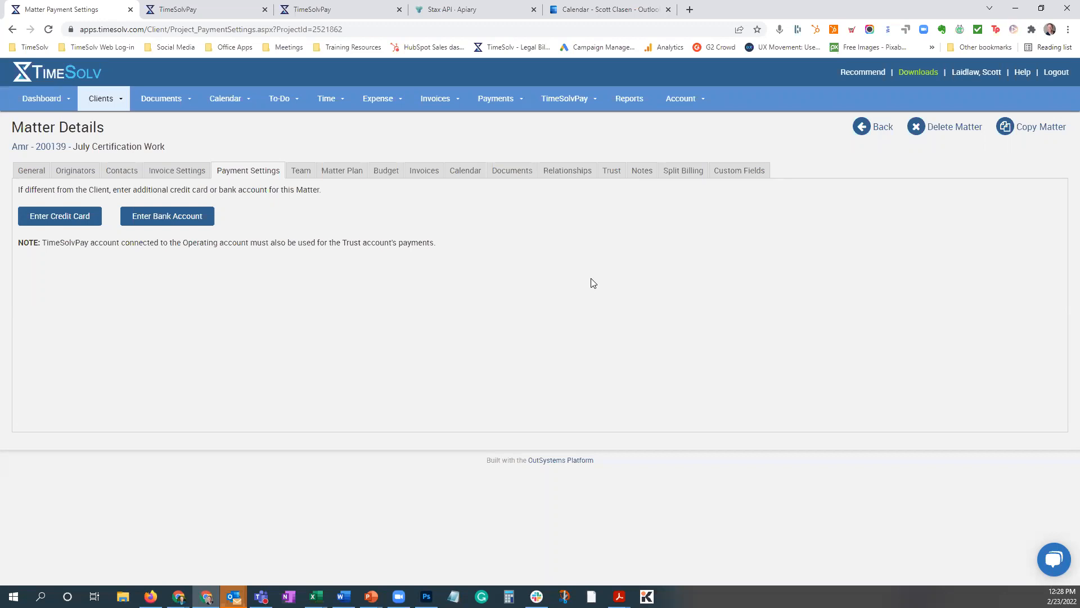
click(41, 149)
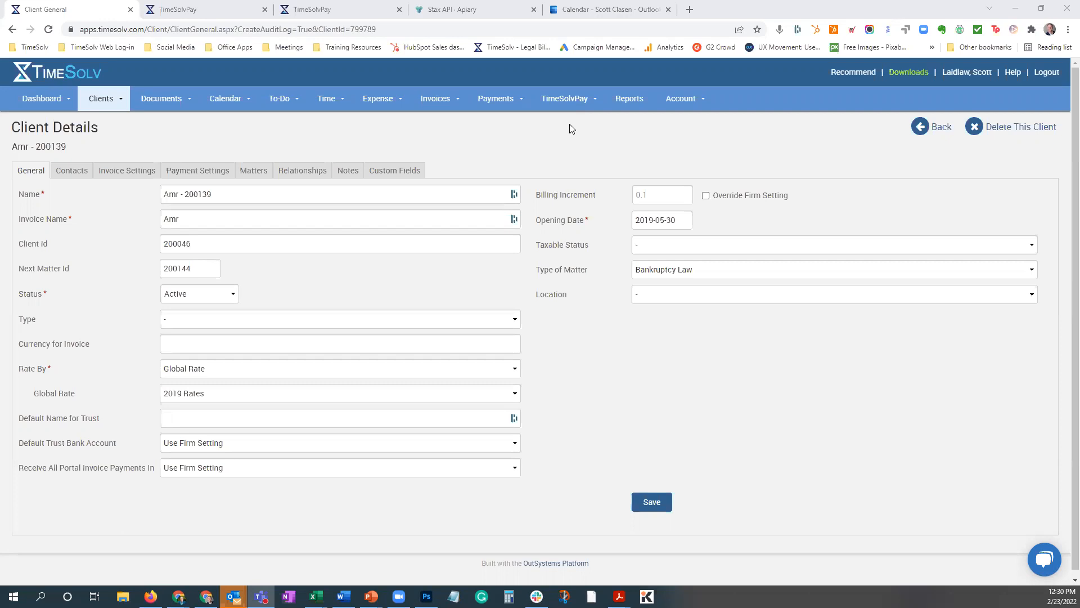
Open the TimeSolvPay recurring payments list.
mouse_move(574, 100)
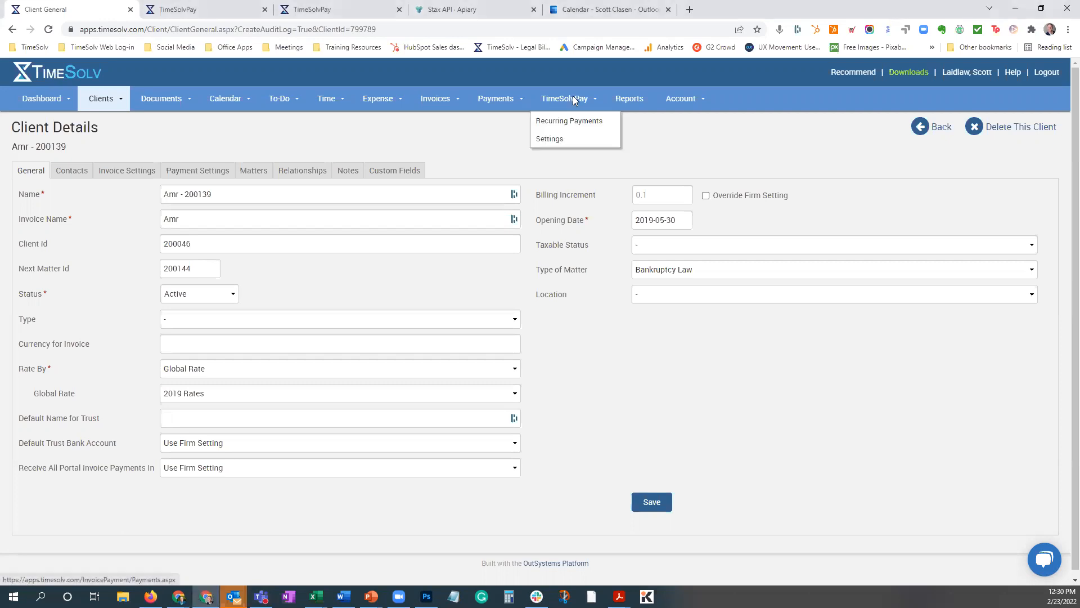
click(417, 154)
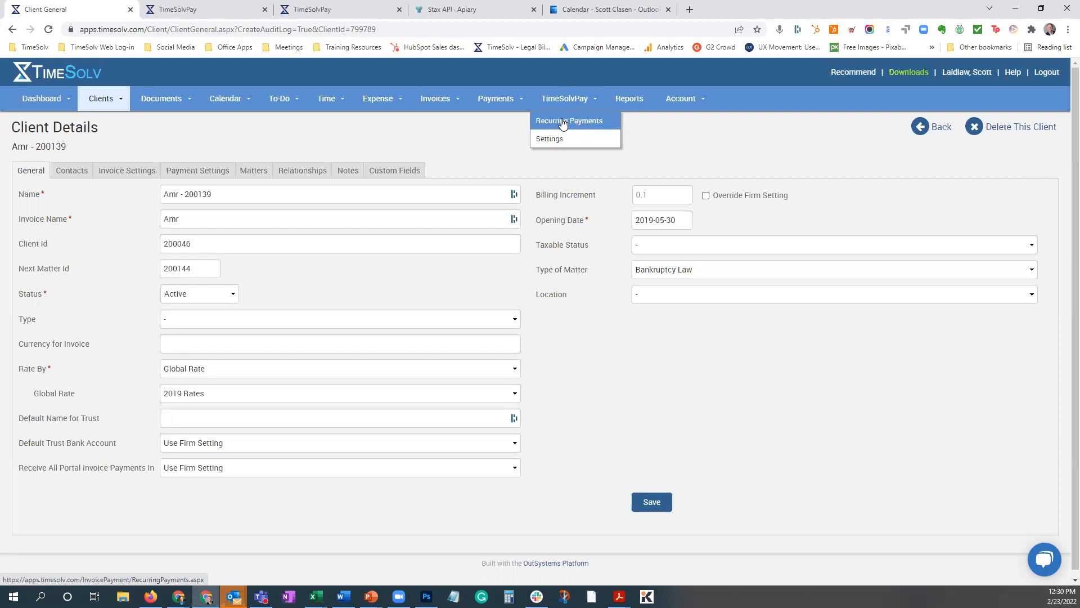
click(562, 121)
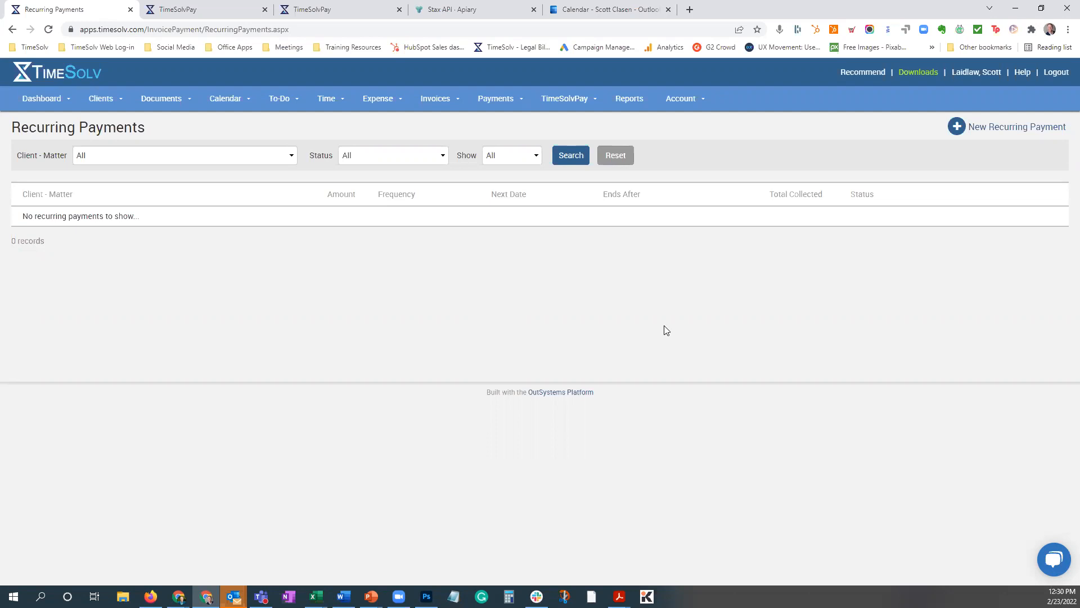
Start a new recurring payment and choose the Cleveland Browns matter for it.
click(1013, 130)
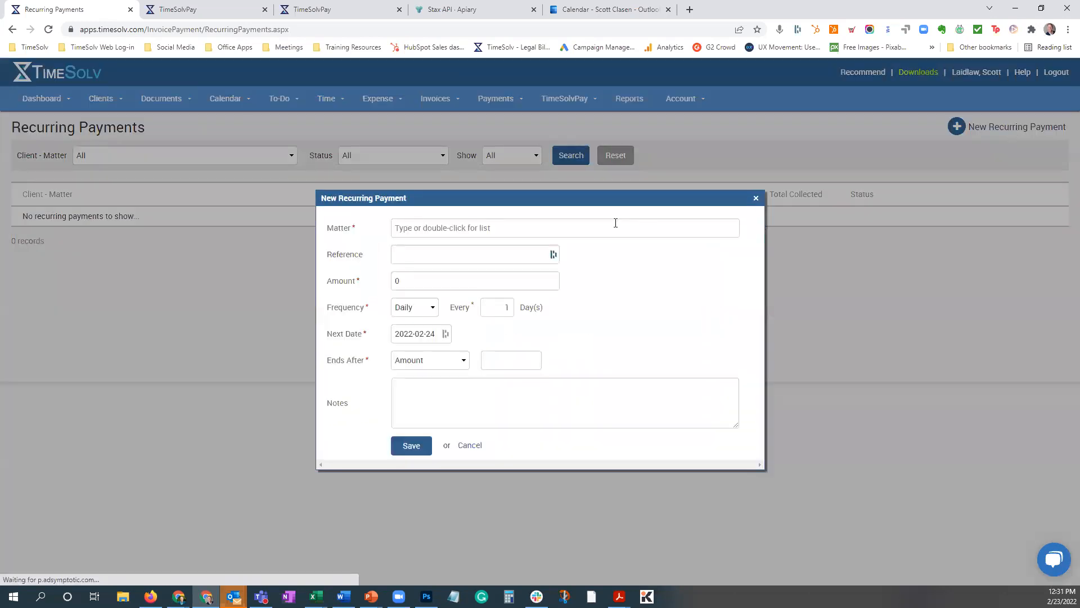
click(474, 228)
double_click(474, 228)
scroll(571, 282, down, 10)
scroll(572, 283, down, 3)
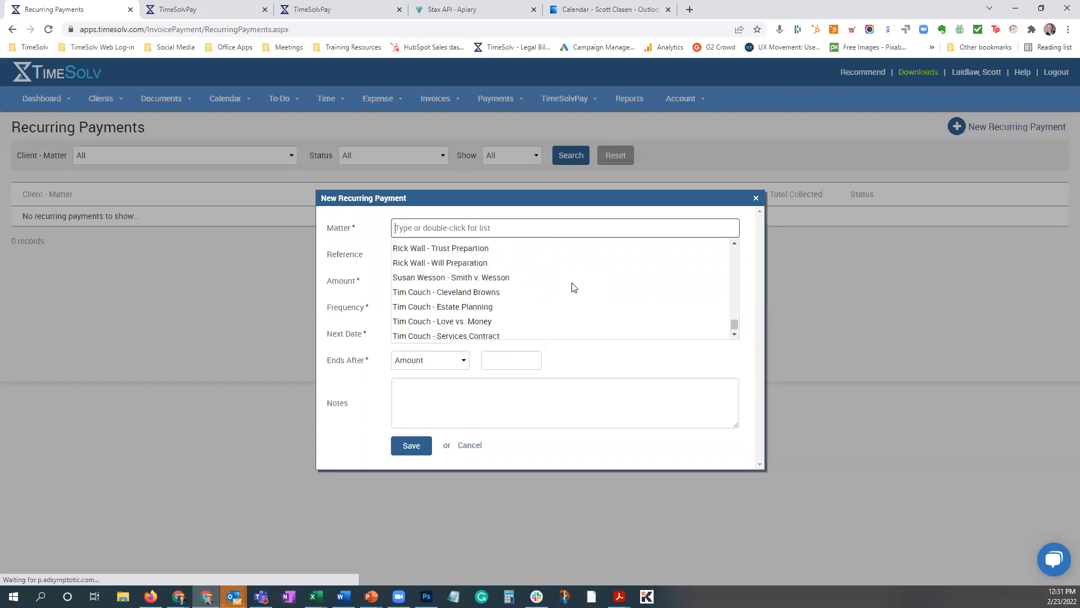
scroll(518, 301, up, 3)
scroll(520, 305, up, 10)
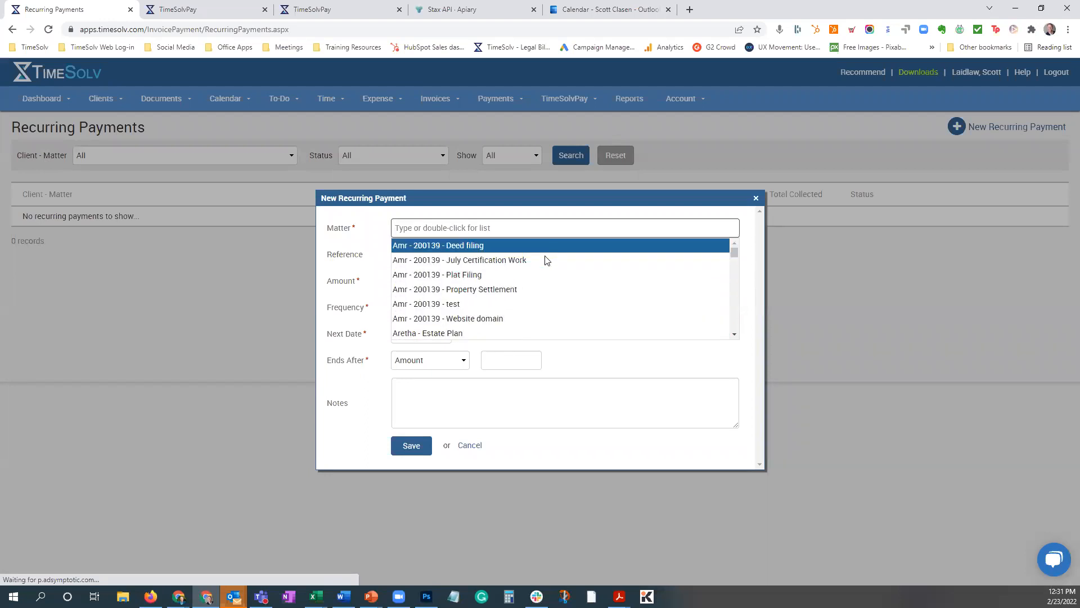
scroll(533, 269, down, 3)
scroll(589, 292, down, 5)
scroll(589, 292, down, 10)
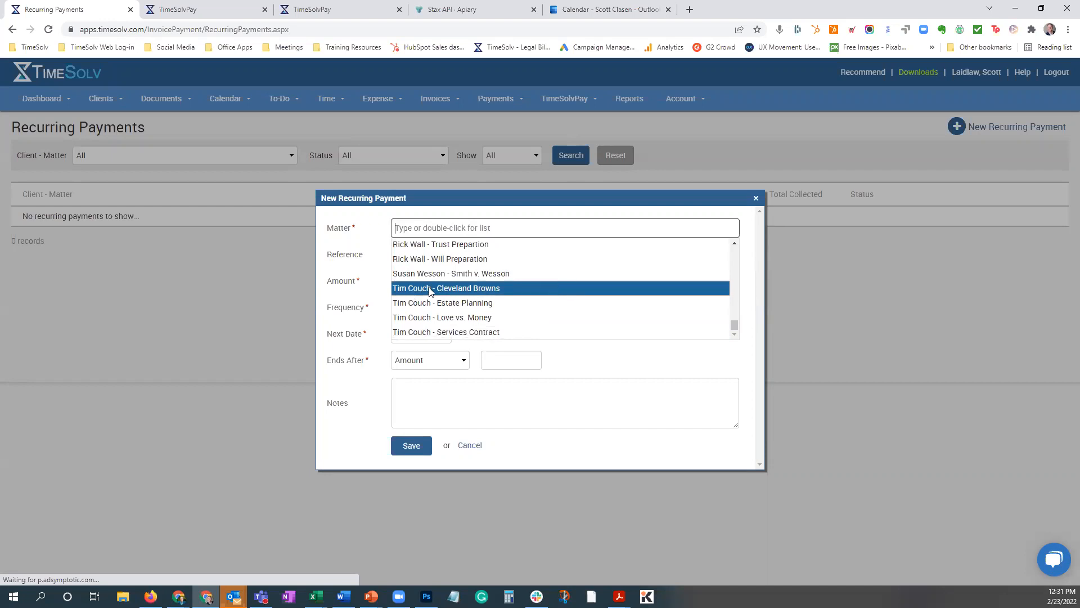
click(412, 290)
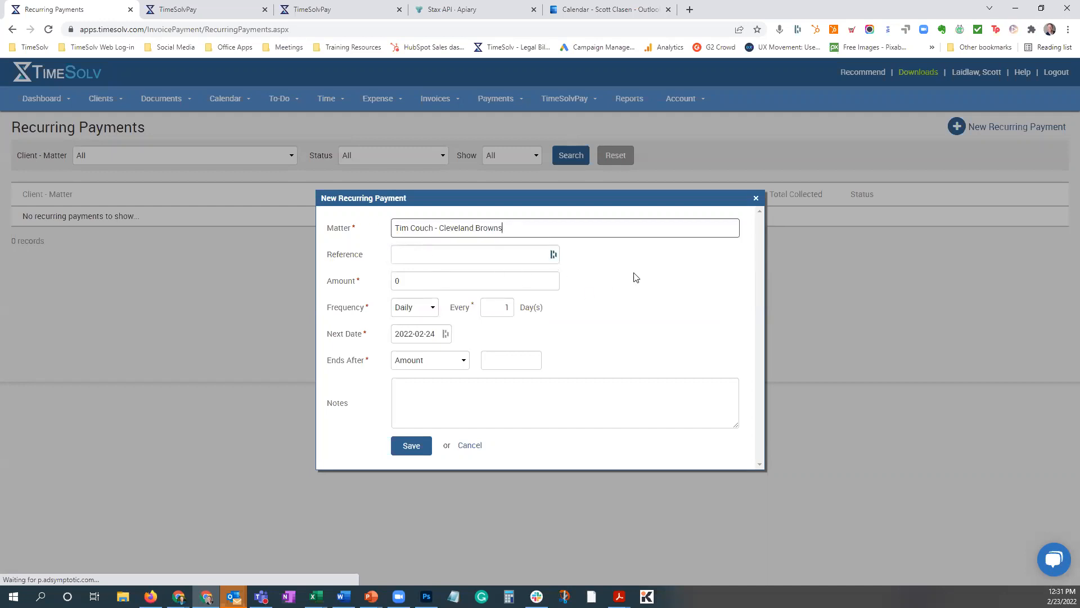
Turn off the credit card autofill suggestions for the recurring payment's Reference field.
click(396, 257)
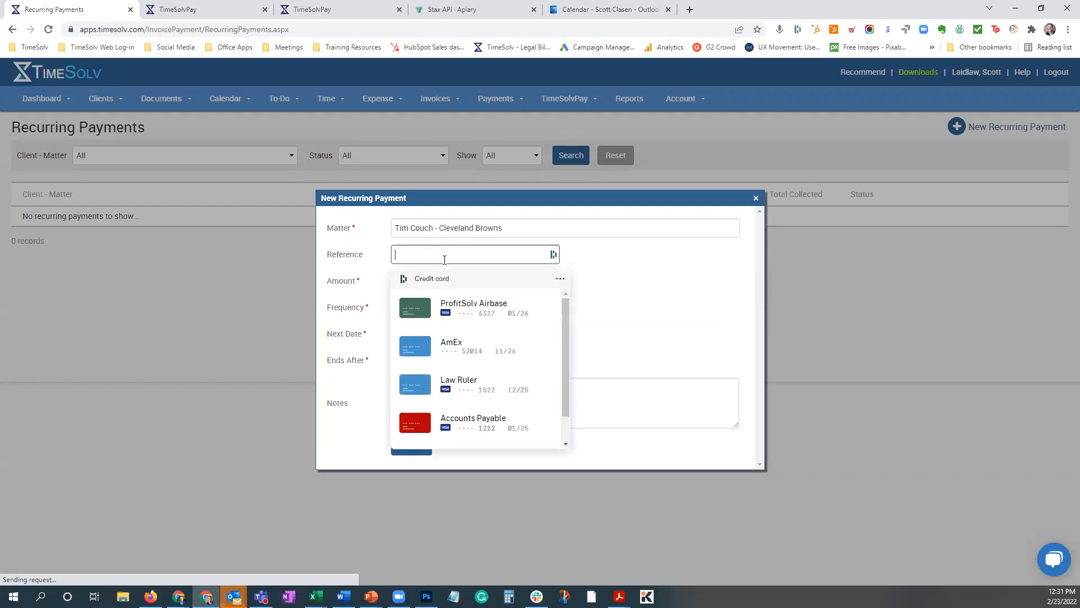
click(623, 283)
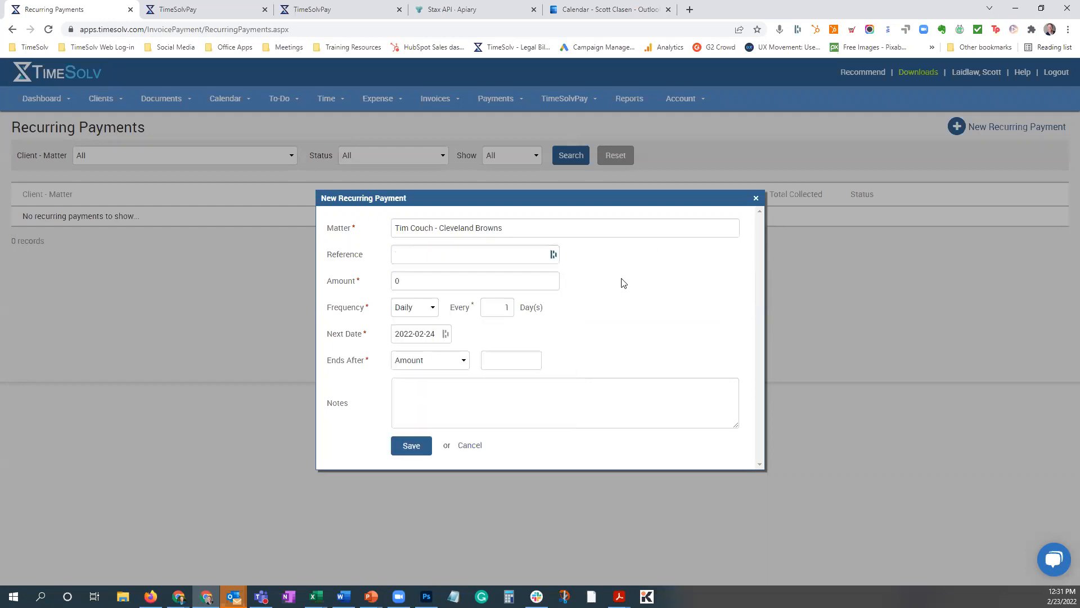
click(495, 258)
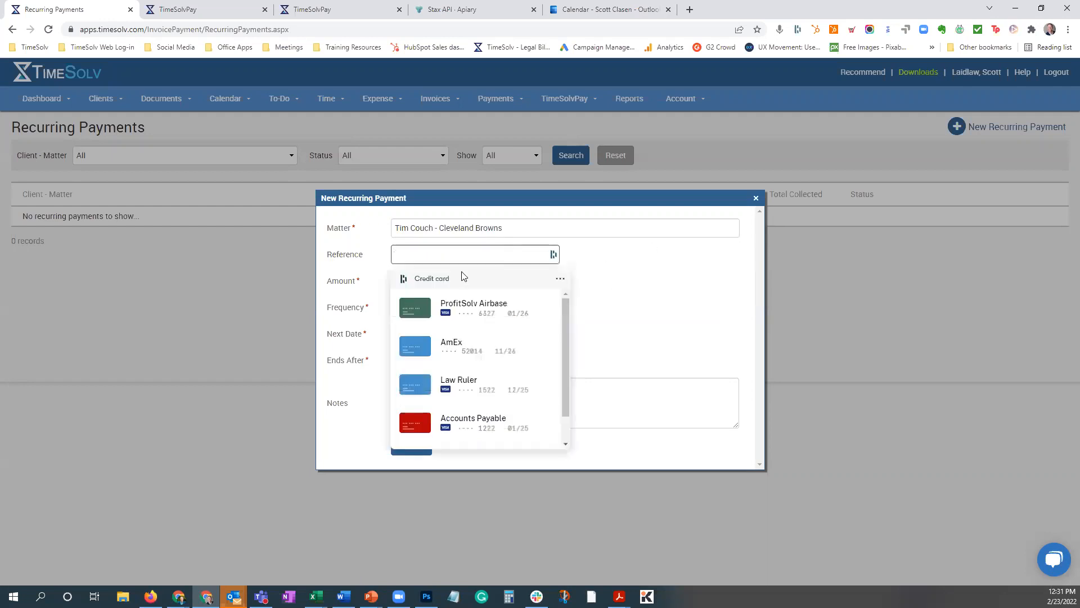
click(559, 279)
click(535, 301)
Enter "Payment plan through June 1, 2022" as the recurring payment's reference.
click(436, 254)
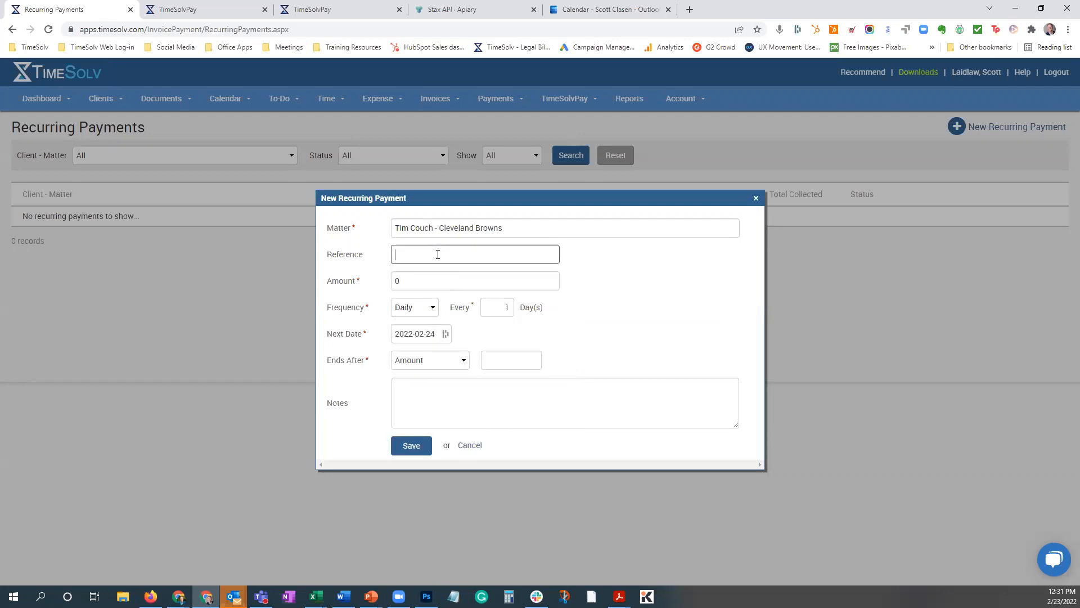
text(Paym)
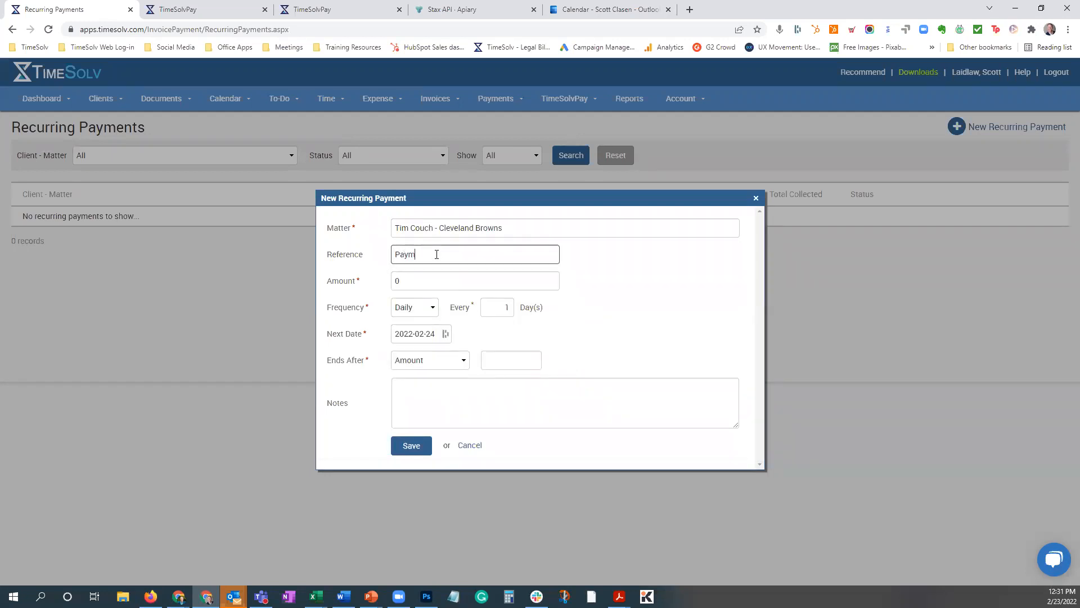
text(ent plan through June 1, )
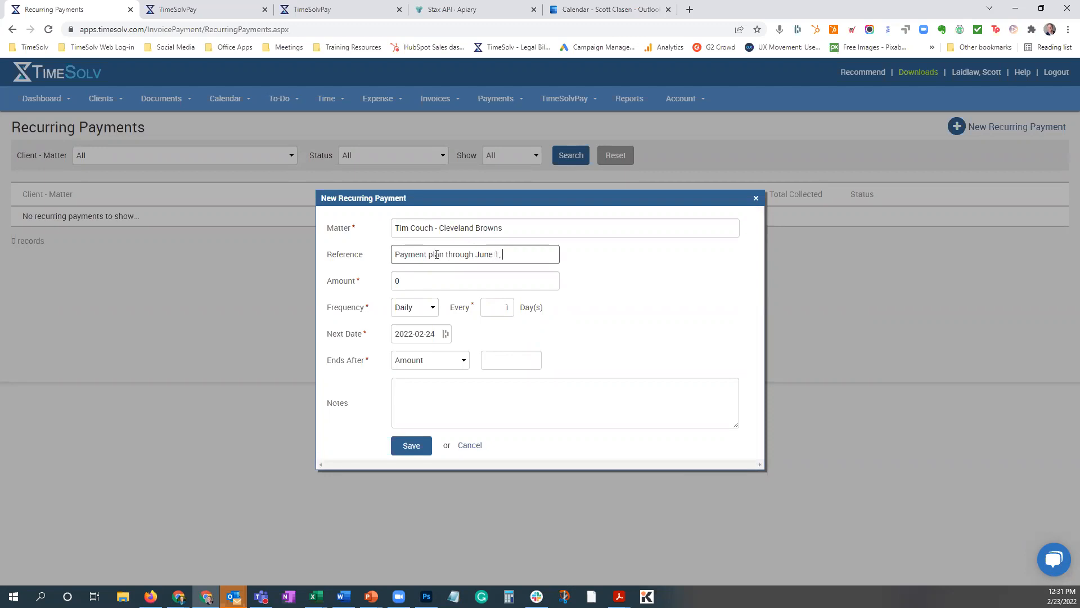
text(2022)
Set the recurring payment's amount to 1000 and its frequency to Monthly.
click(391, 282)
text(1000)
click(430, 307)
click(411, 346)
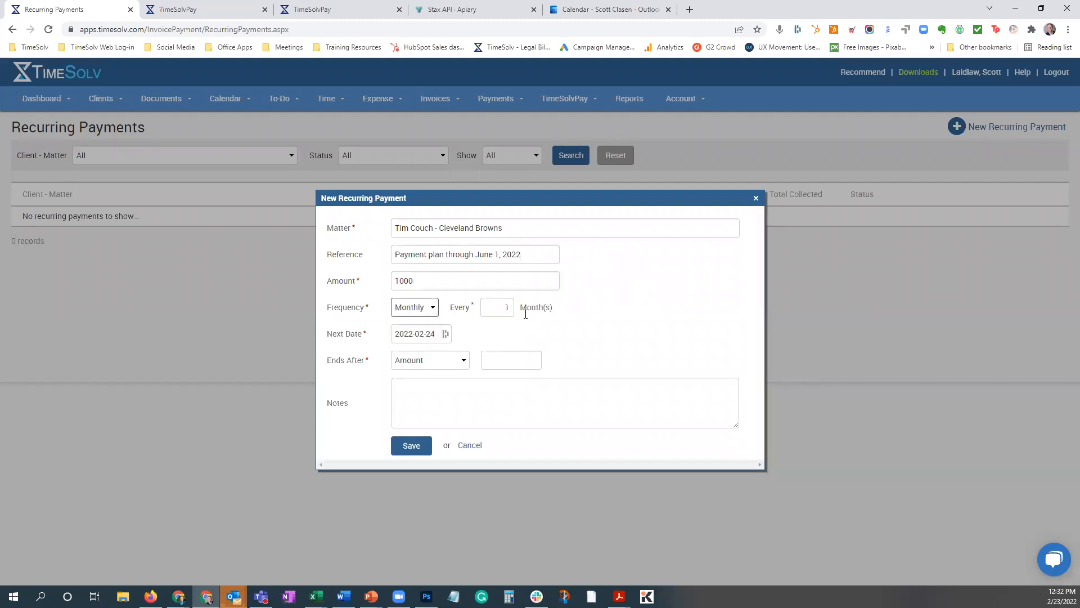
Set the recurring payment's next date to 2022-03-01.
click(417, 336)
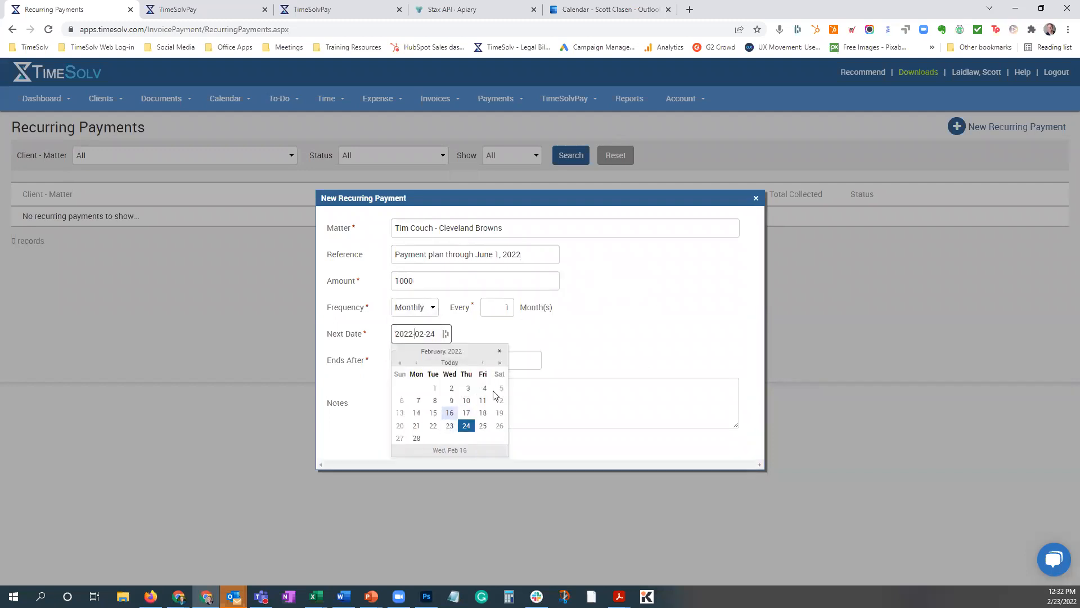
click(482, 362)
click(435, 389)
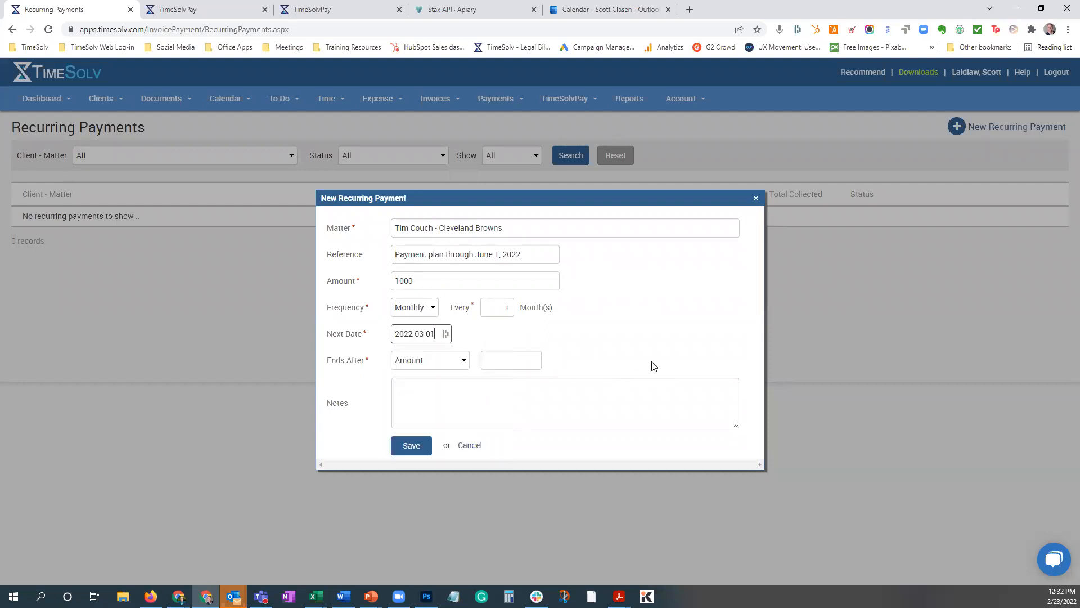
Set the recurring payment to end after an Amount of 10000.
click(445, 360)
click(430, 386)
click(441, 365)
click(423, 376)
click(438, 364)
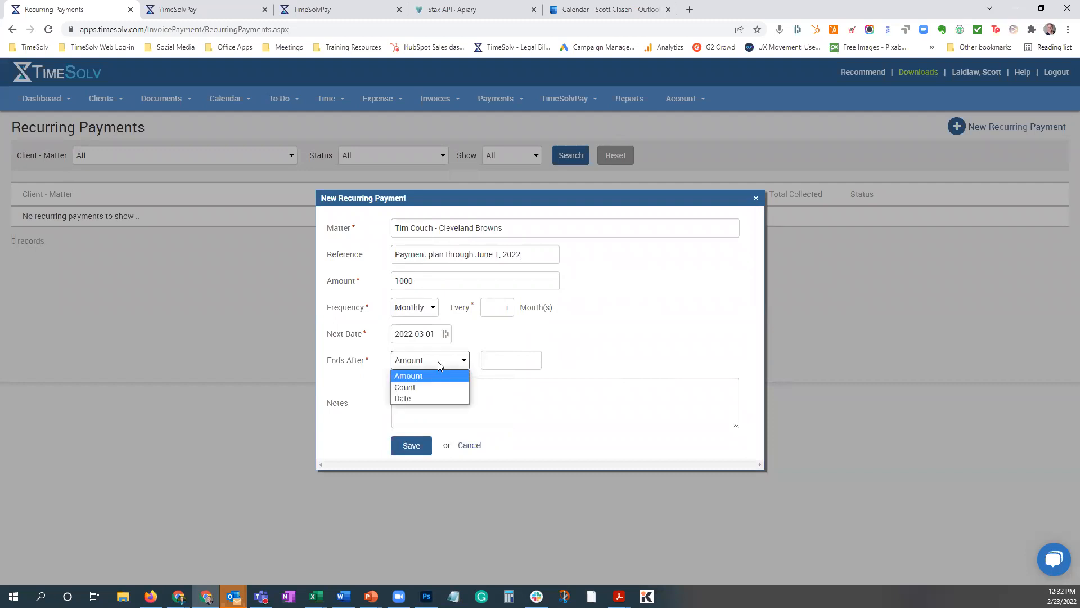
click(517, 358)
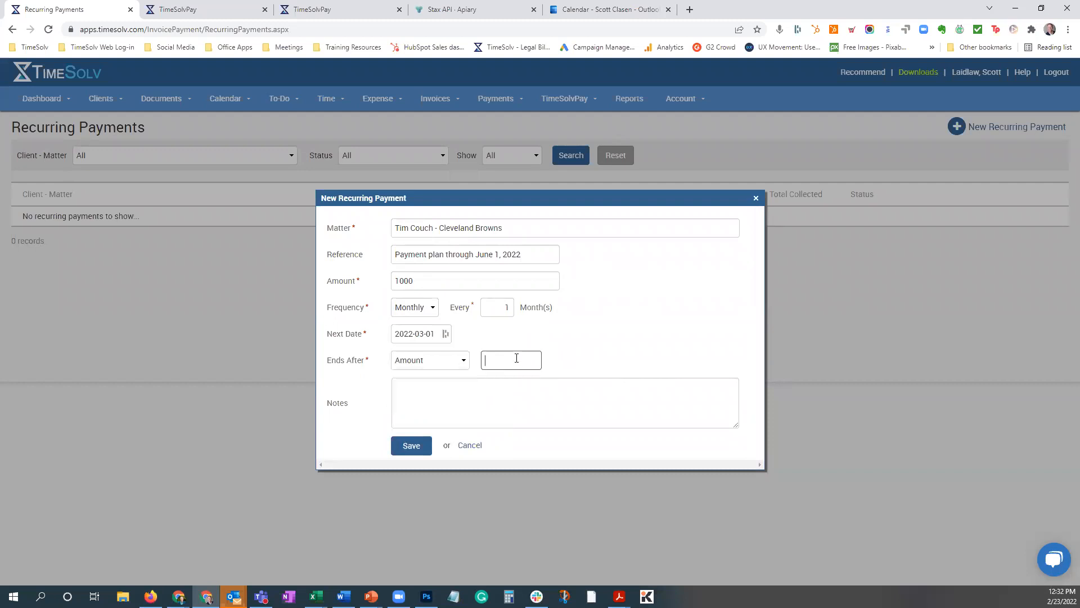
text(10000)
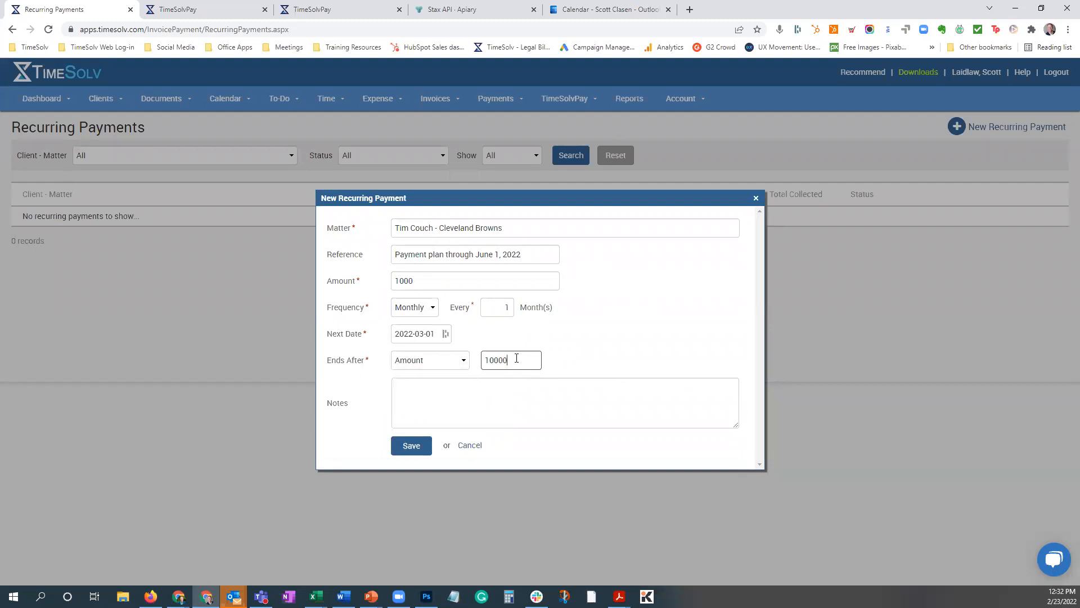
Clear the ending amount and set the recurring payment to end after a Count.
drag(516, 359, 468, 377)
key(BackSpace)
click(445, 360)
click(428, 387)
click(517, 360)
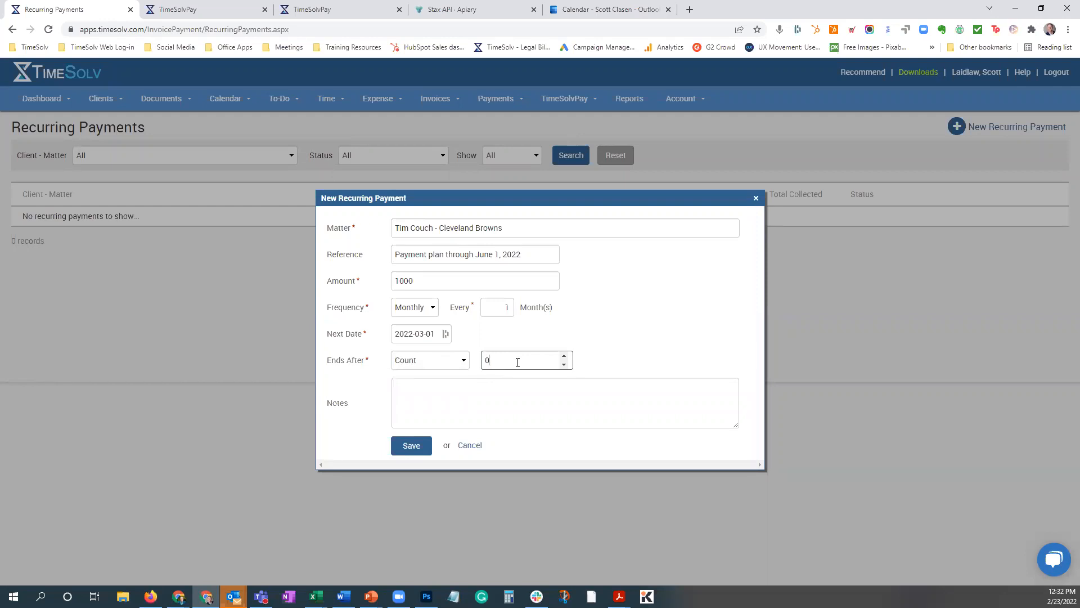
Try ending the recurring payment after a Date and leave the new recurring payment form.
click(422, 366)
click(415, 396)
click(521, 360)
click(636, 344)
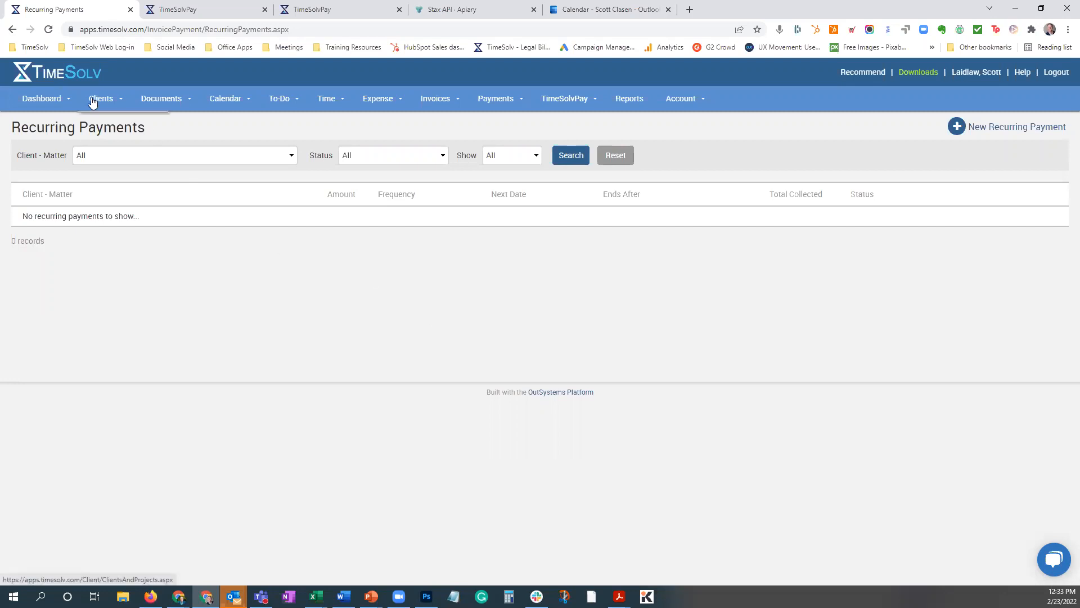
Open the first Estate Plan matter in the Clients & Matters list and get its recurring payment reference code.
mouse_move(93, 100)
click(95, 121)
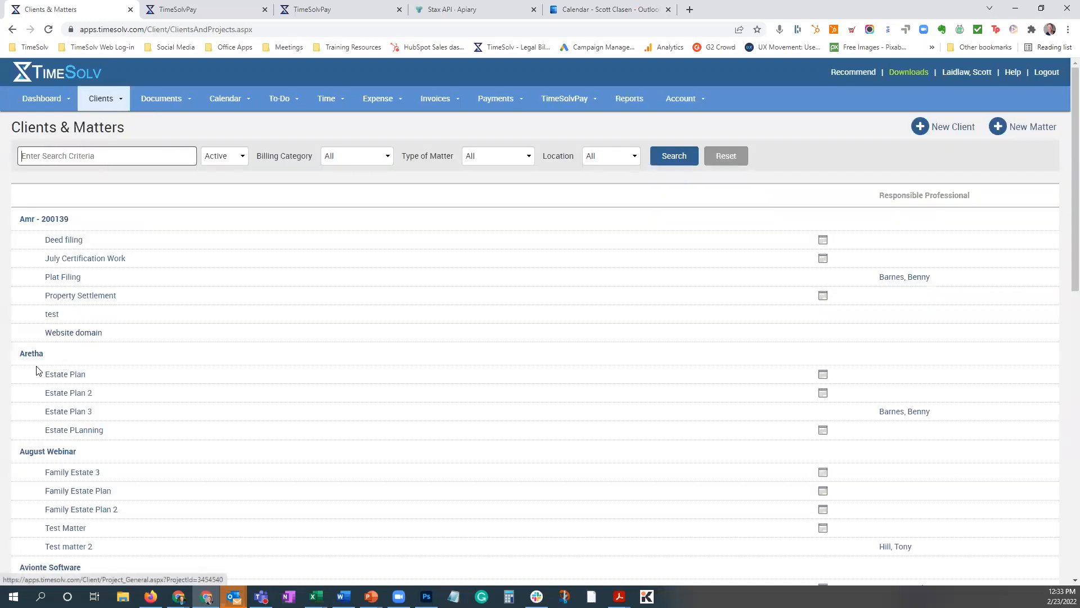
click(66, 380)
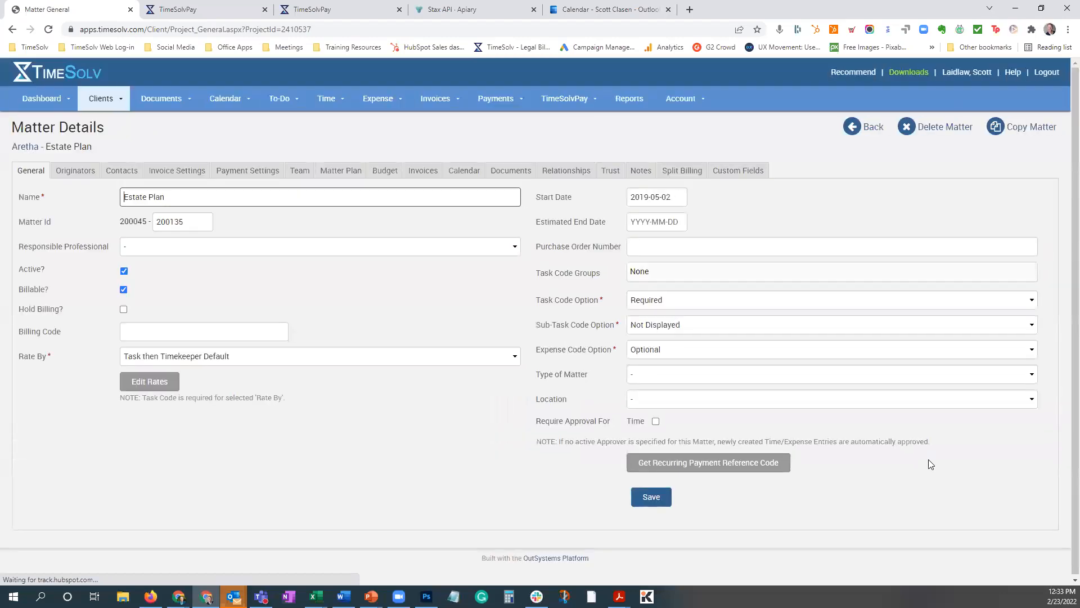
click(721, 461)
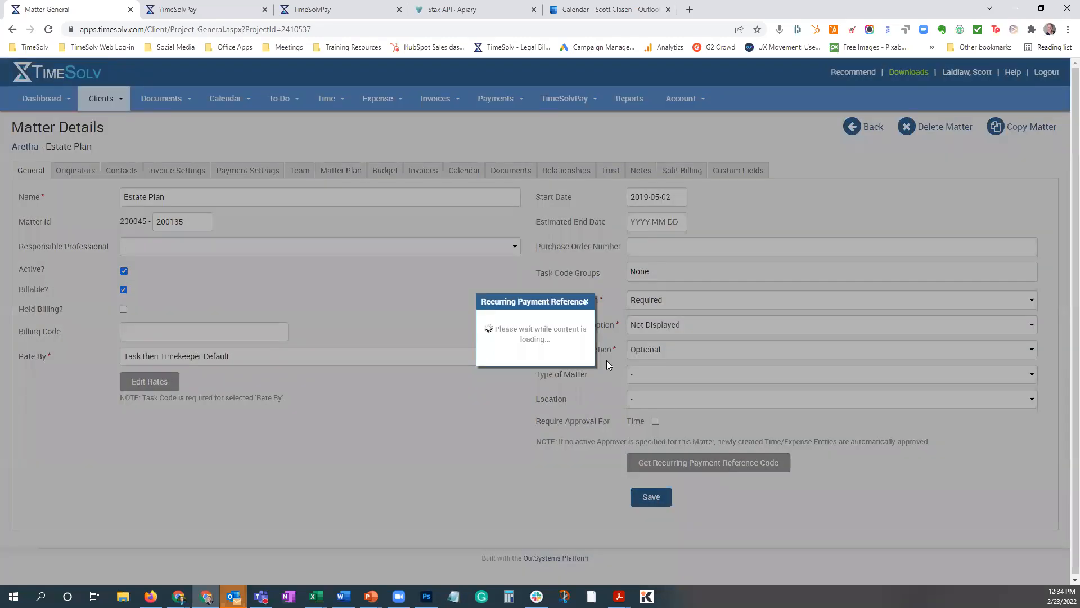
Highlight the reference code for regular payments, close the code window and return to the Recurring Payments list.
mouse_move(609, 349)
mouse_down()
mouse_move(685, 353)
mouse_move(615, 340)
mouse_move(655, 340)
mouse_move(602, 343)
mouse_up()
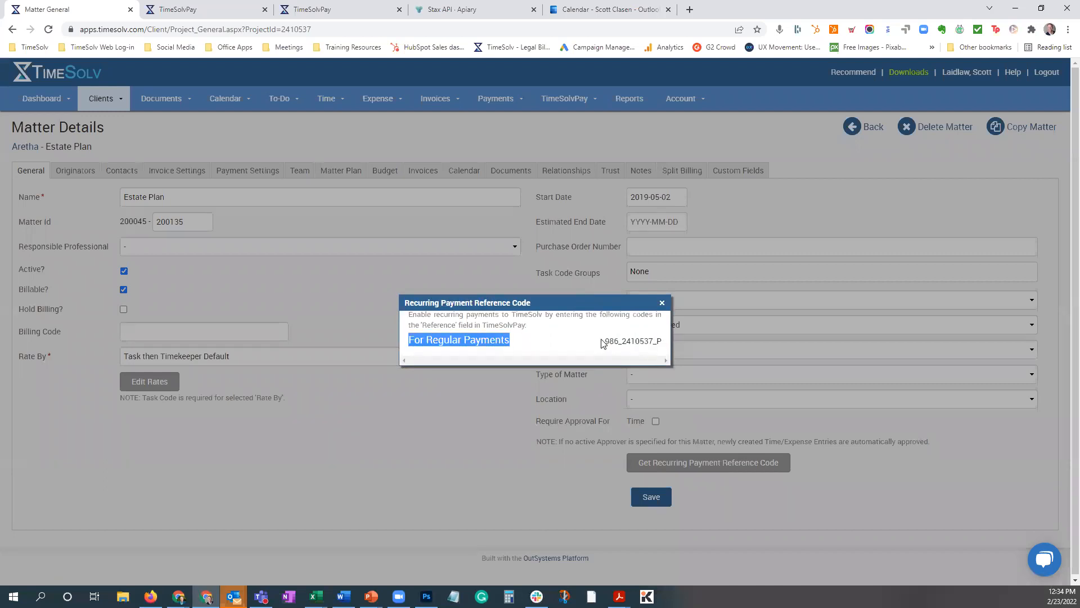
click(512, 340)
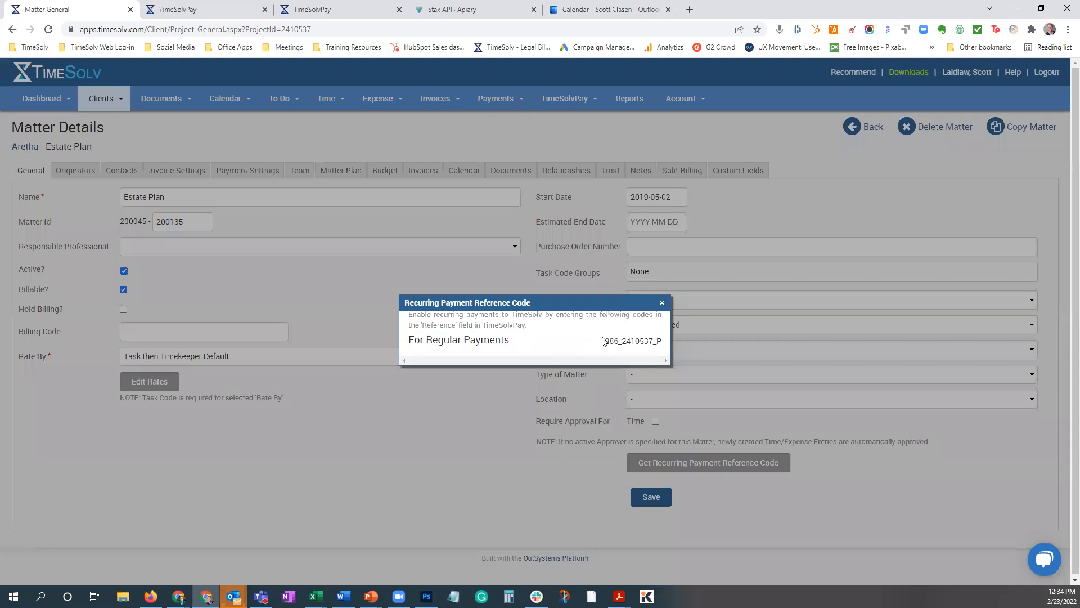
drag(604, 342, 667, 345)
click(662, 304)
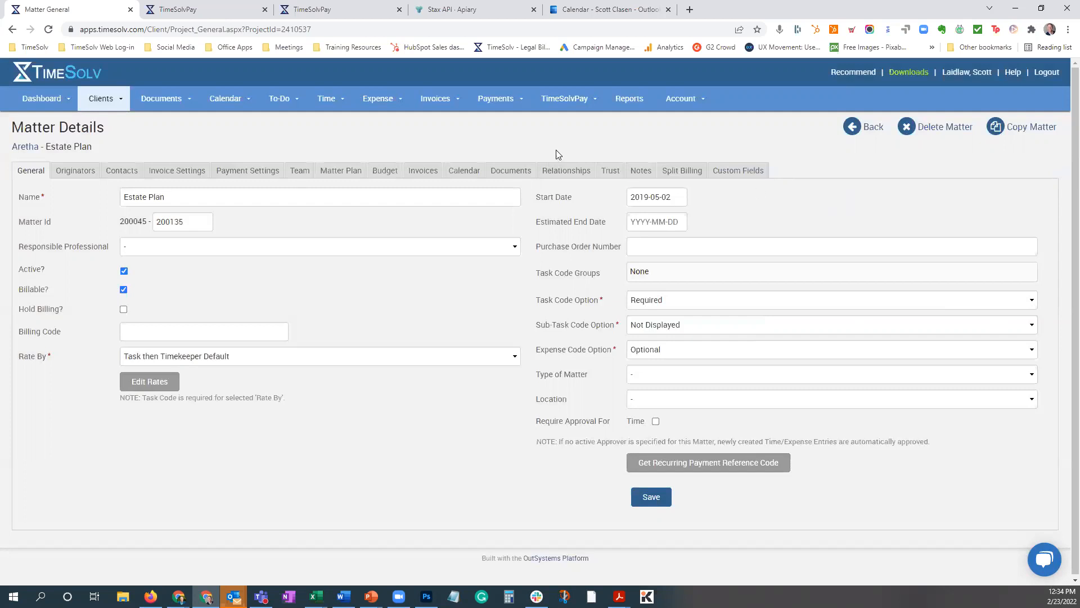
click(564, 99)
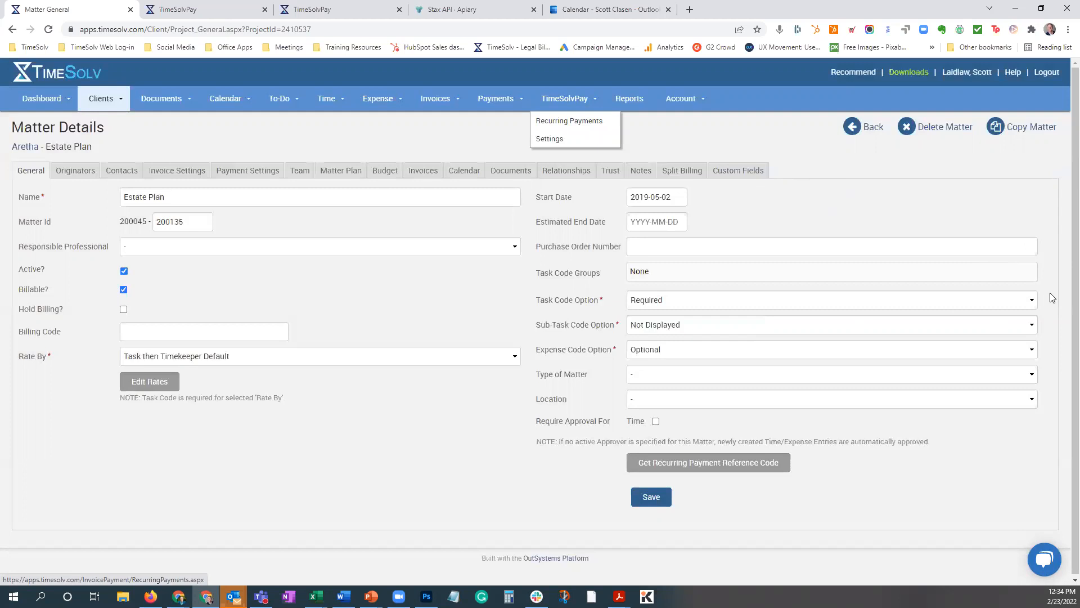
click(575, 121)
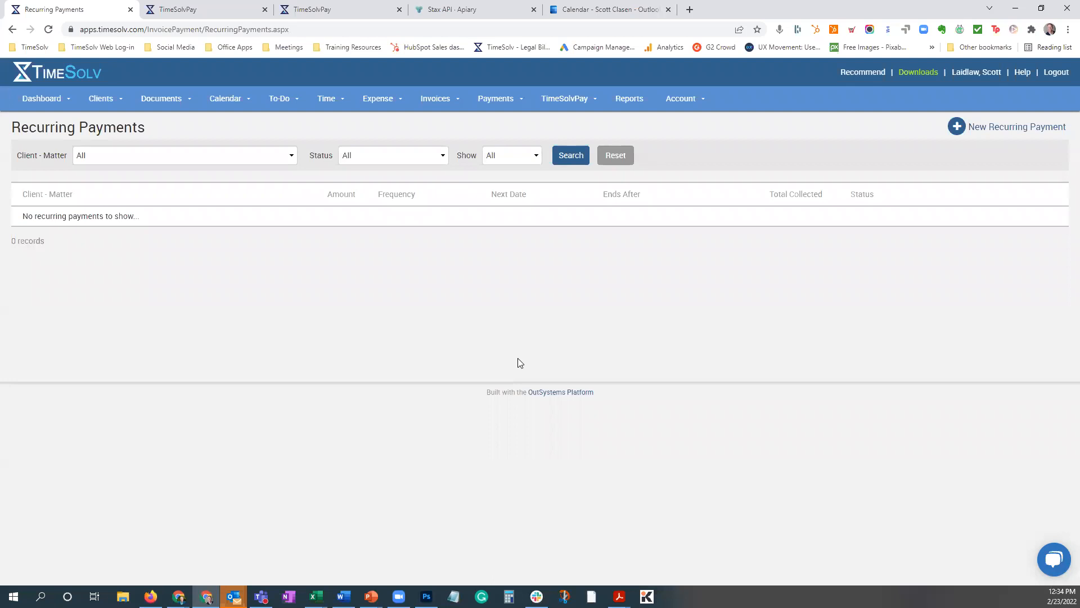
Open the client settings and examine the Client Portal's Time Visibility options.
mouse_move(102, 100)
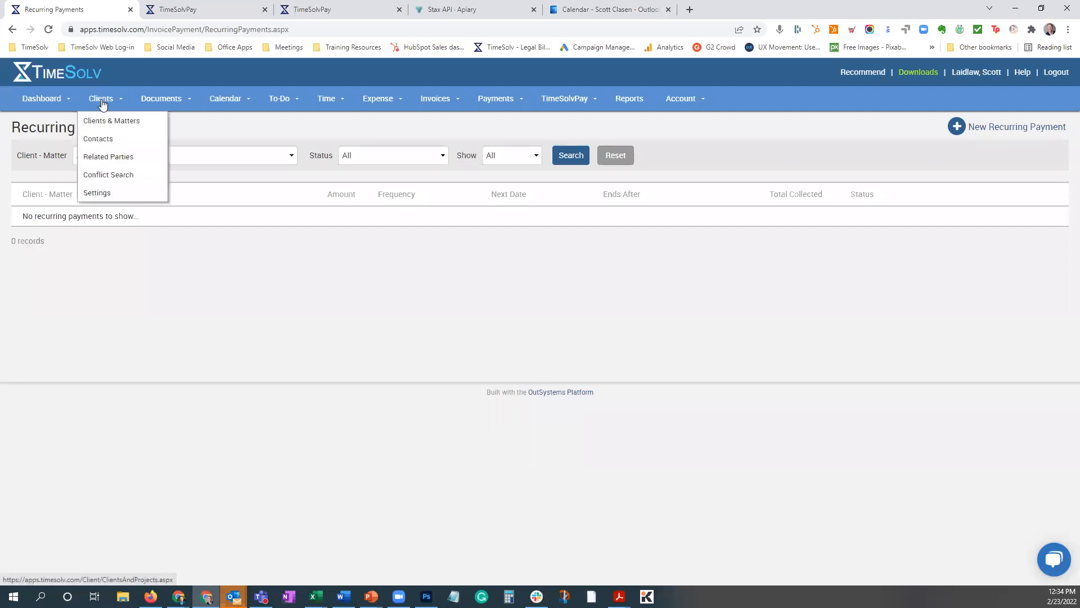
click(108, 195)
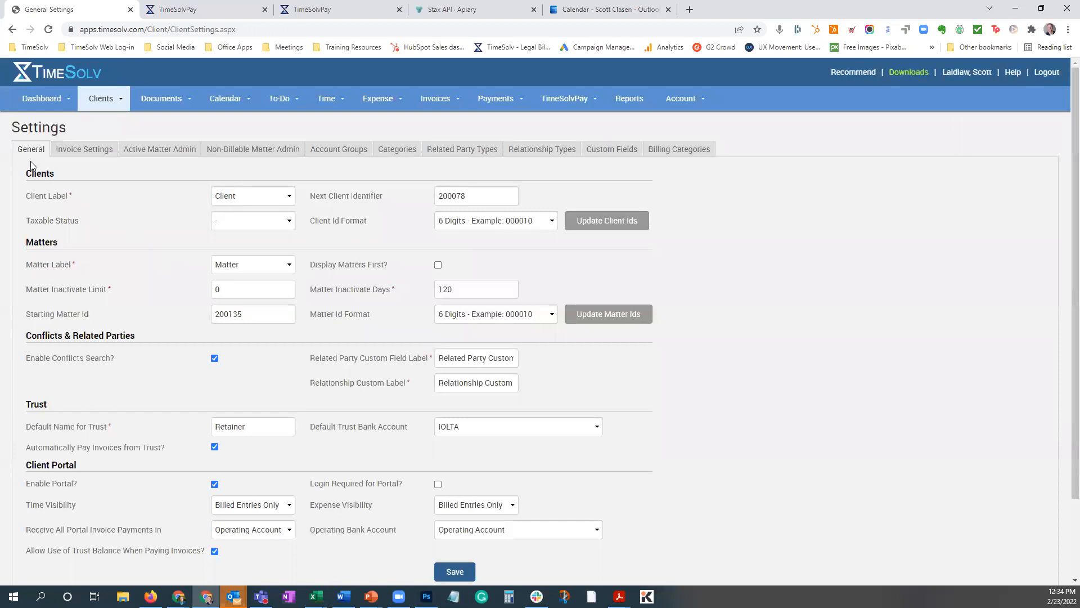
scroll(188, 391, down, 2)
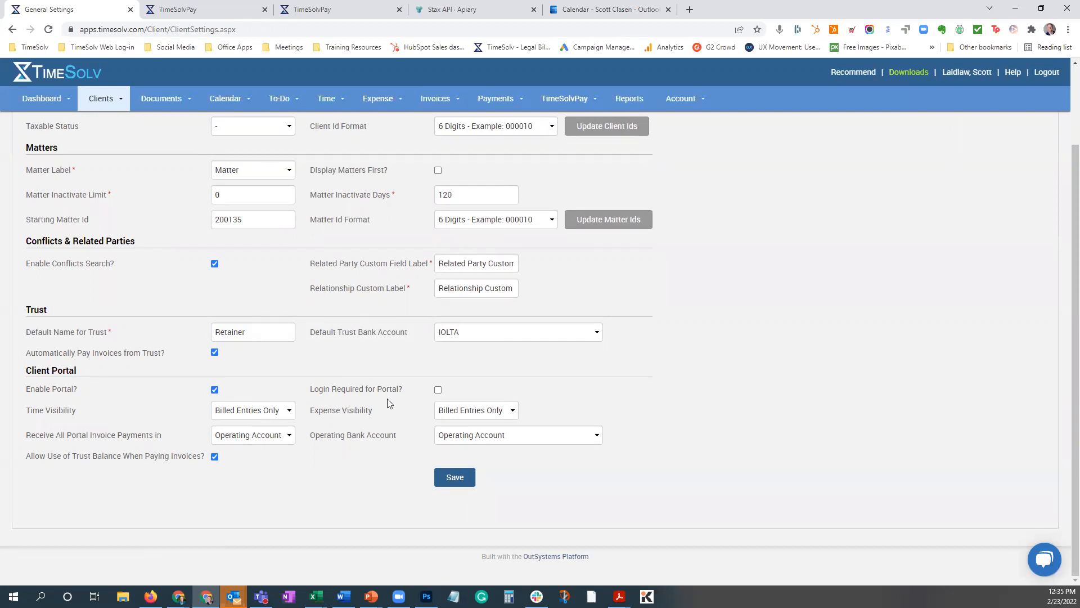
mouse_move(440, 396)
click(229, 416)
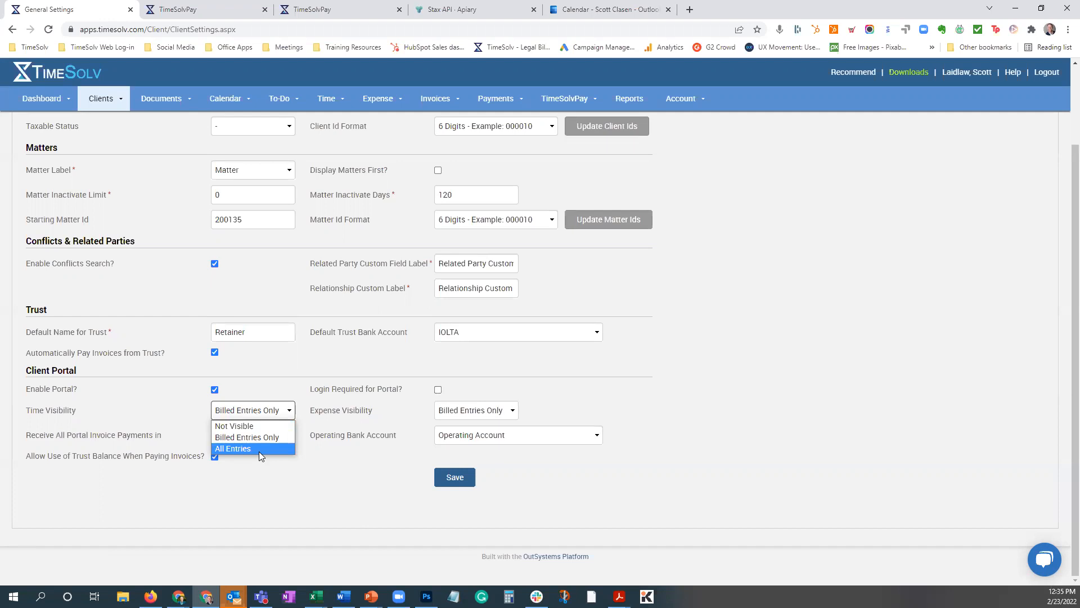
click(174, 410)
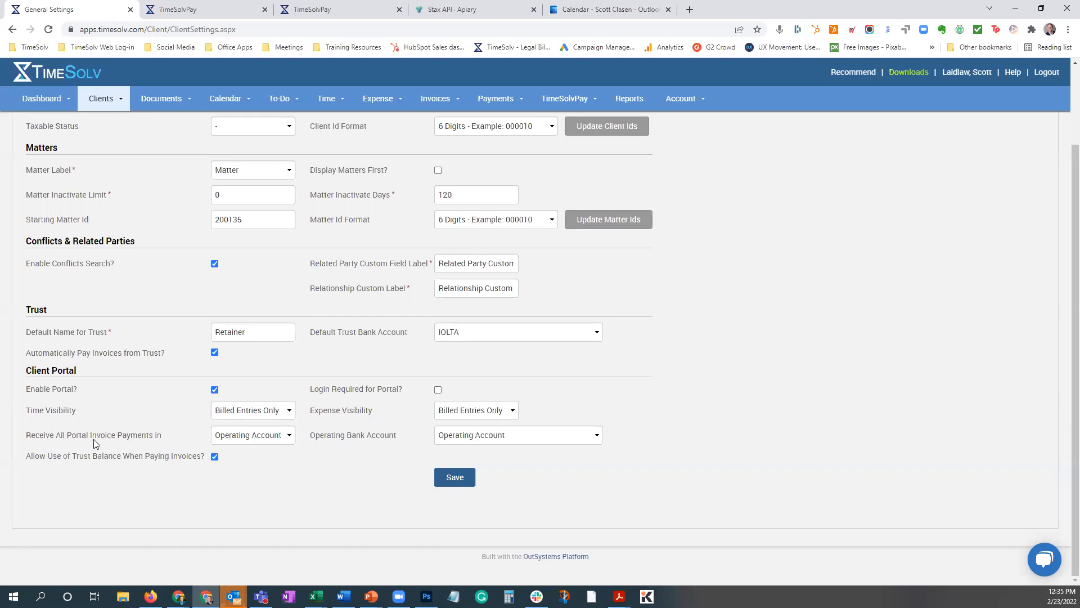
Examine which account types and operating bank accounts can receive portal invoice payments.
click(262, 438)
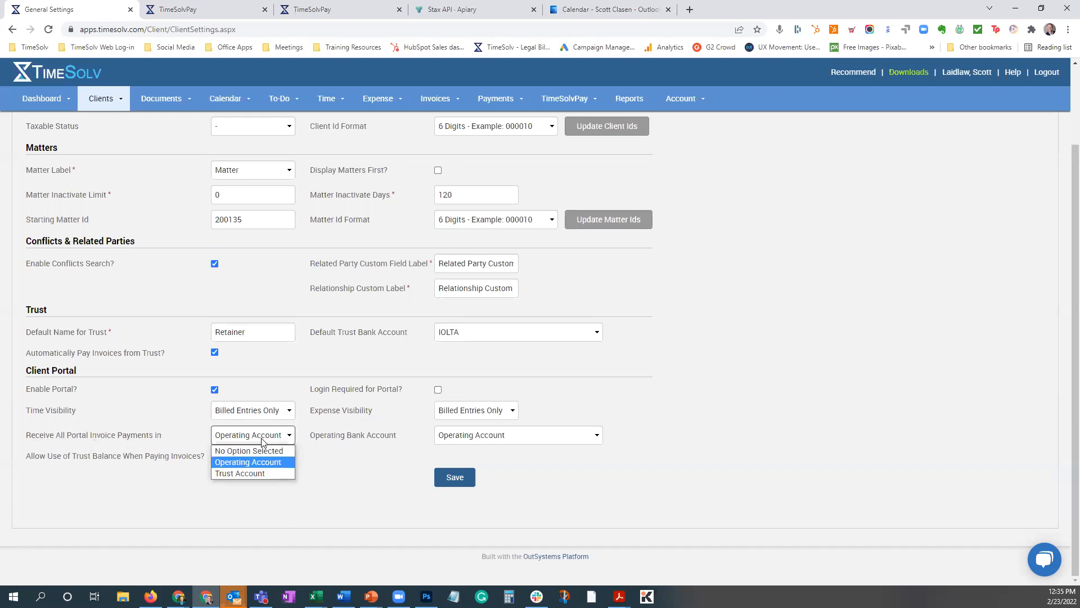
click(347, 447)
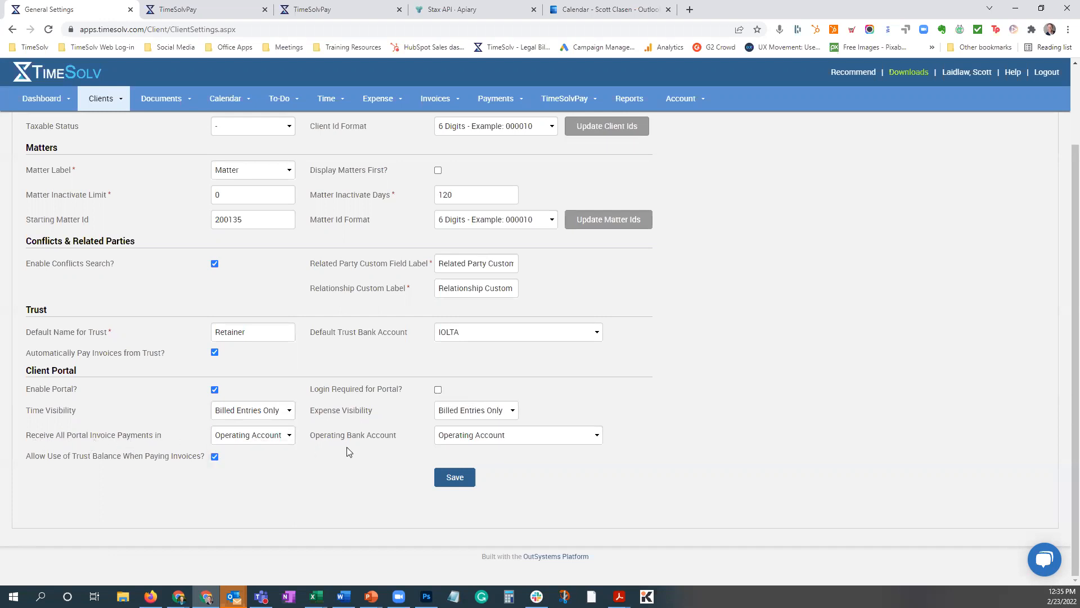
click(482, 434)
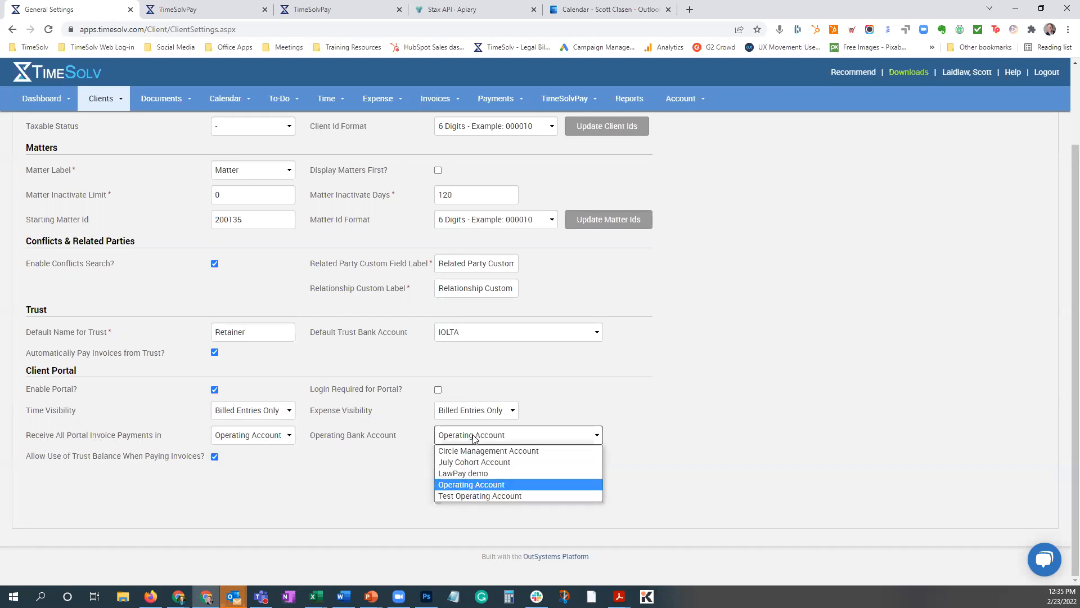
click(644, 413)
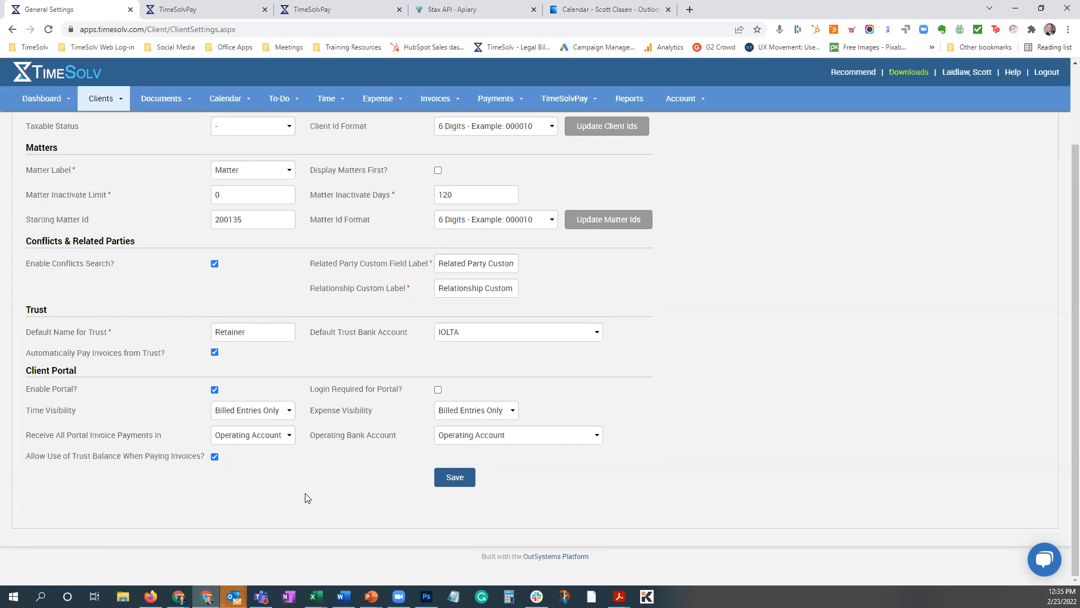
scroll(313, 490, up, 2)
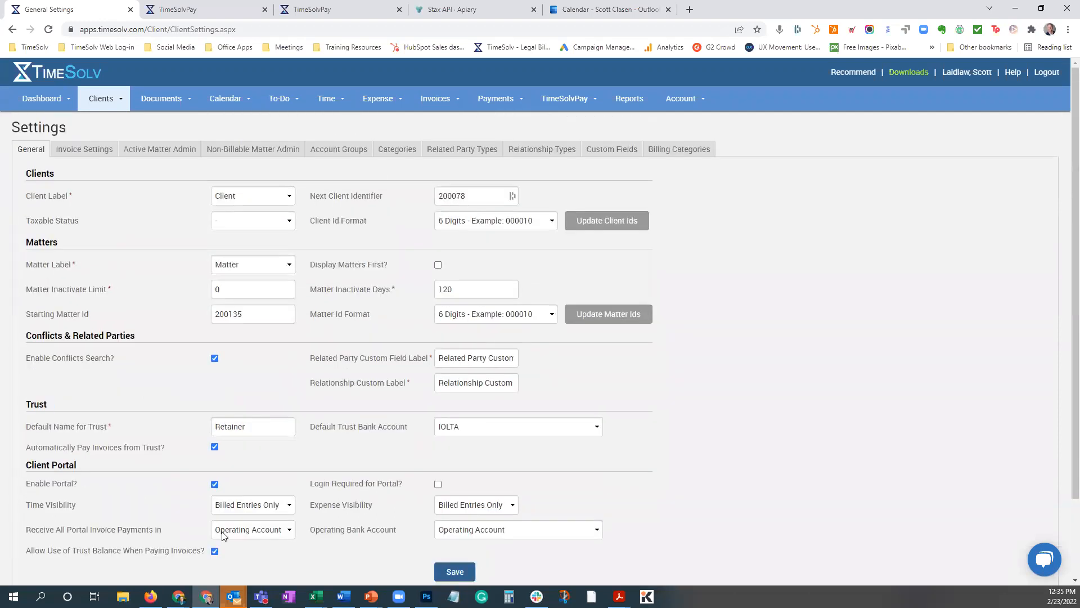
Switch to Outlook to read the July Certification Work invoice email, then return to the TimeSolv settings.
mouse_move(234, 596)
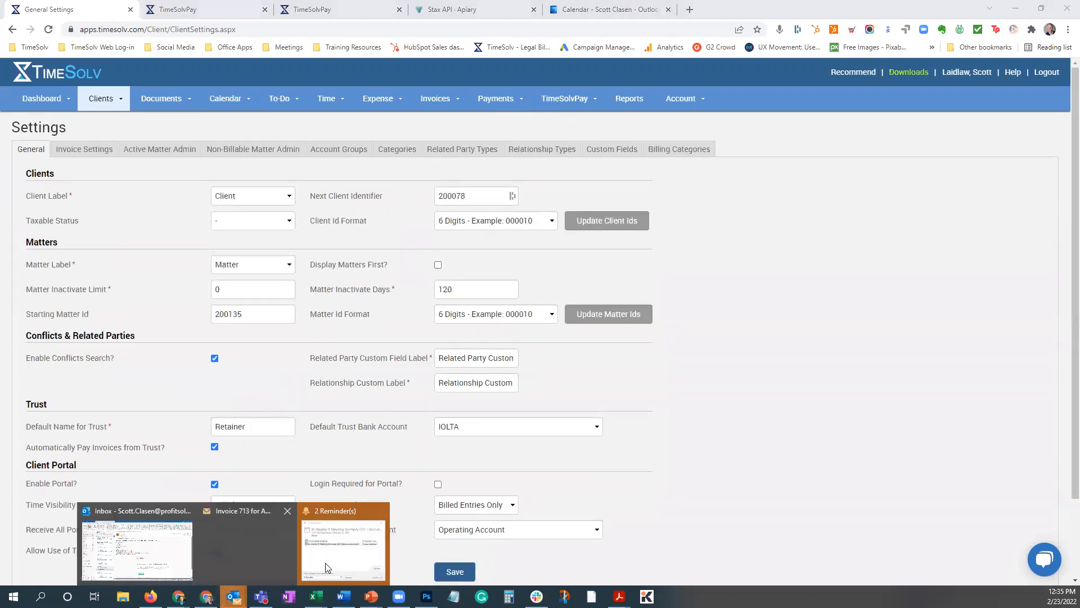
click(250, 556)
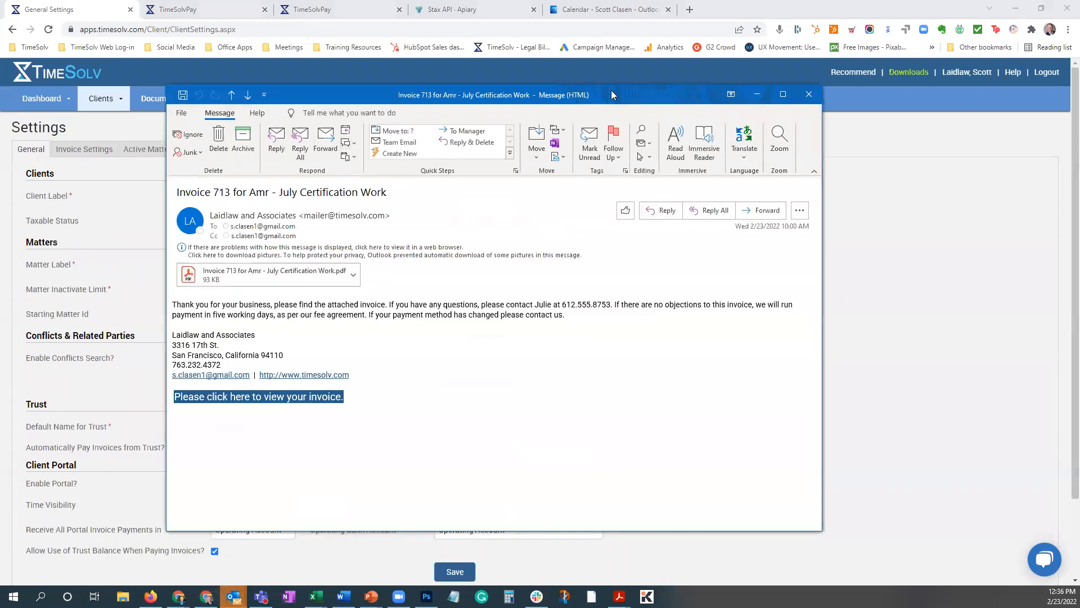
drag(610, 90, 566, 69)
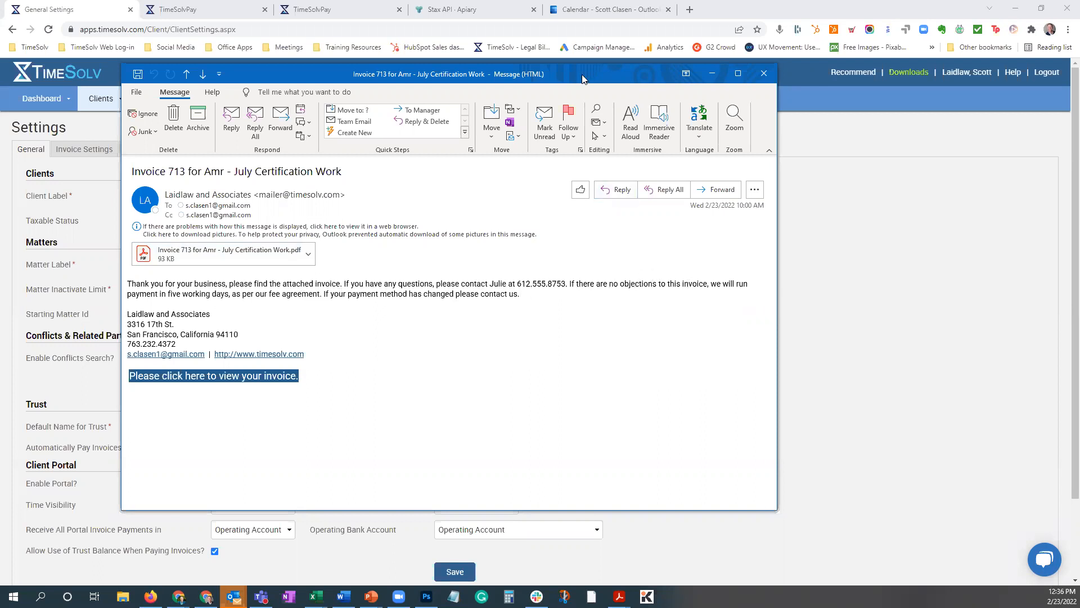
click(107, 158)
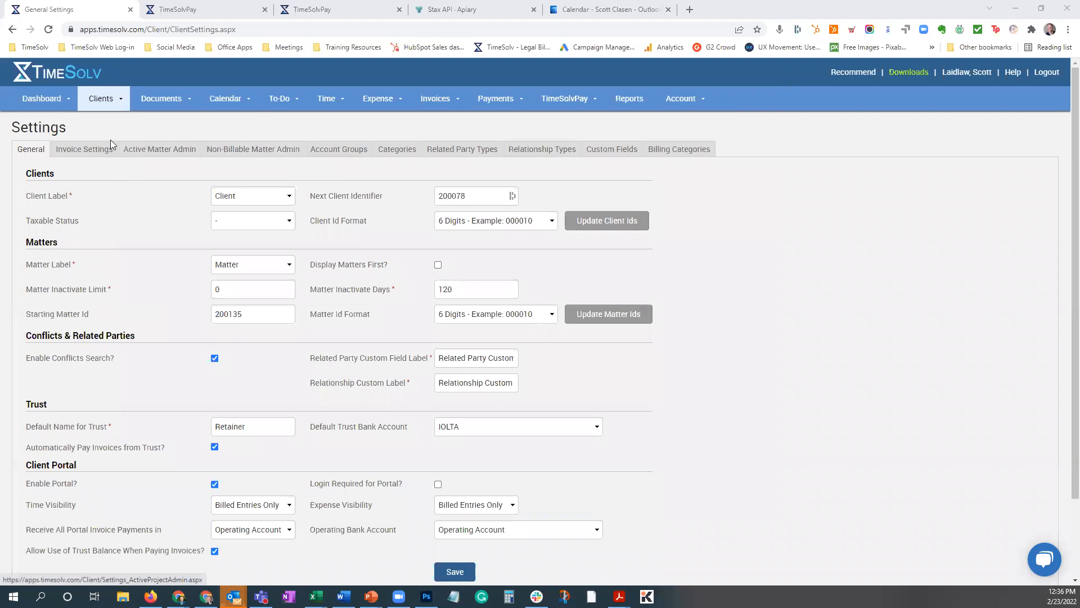
Open the client invoice settings and examine the Invoice Email Message text.
click(85, 153)
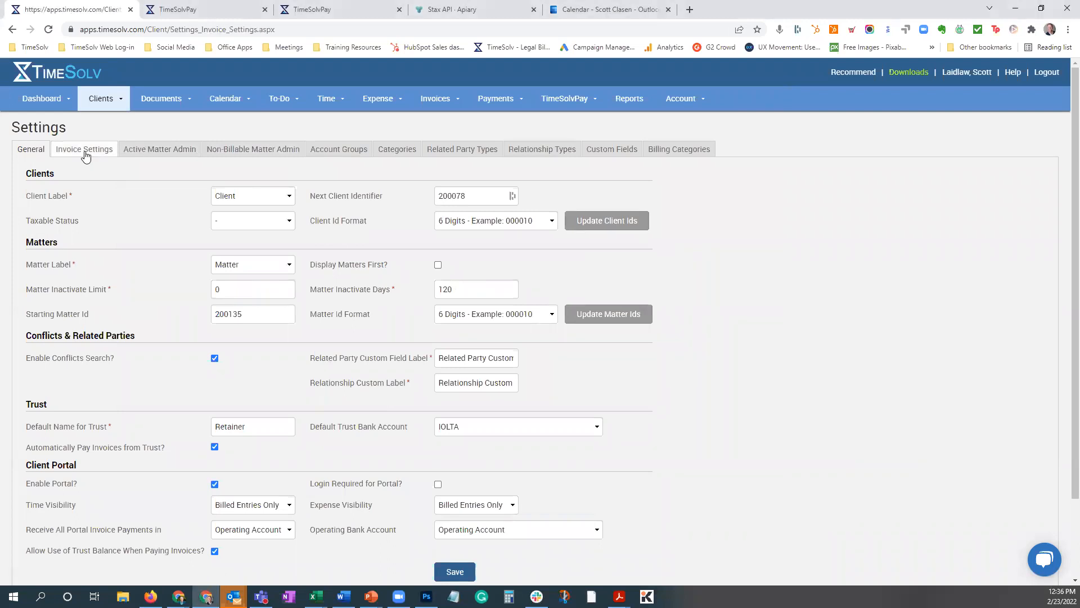
scroll(557, 299, down, 8)
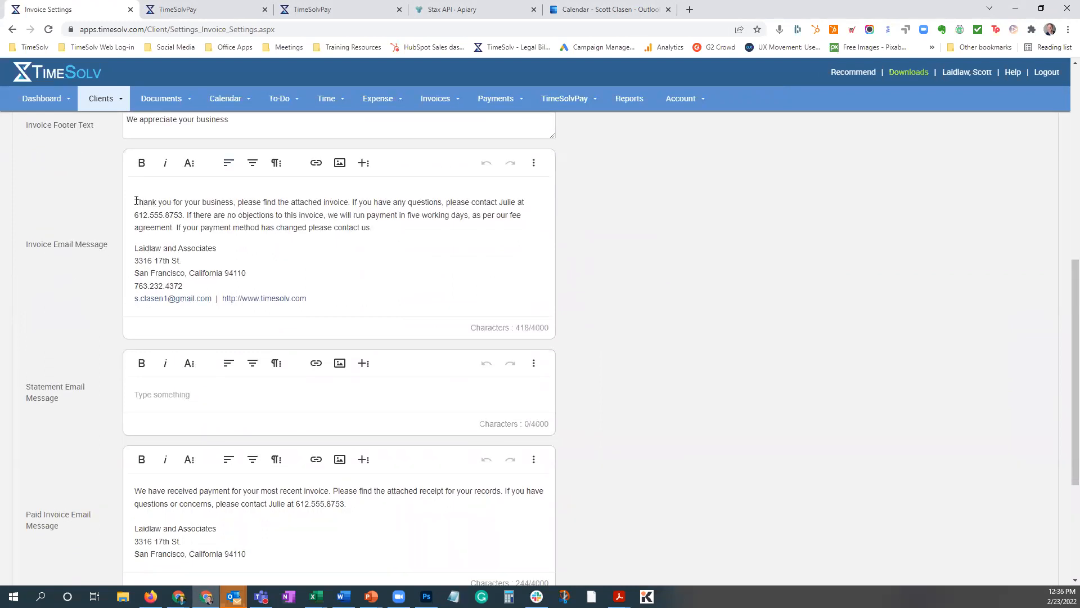
drag(136, 201, 360, 216)
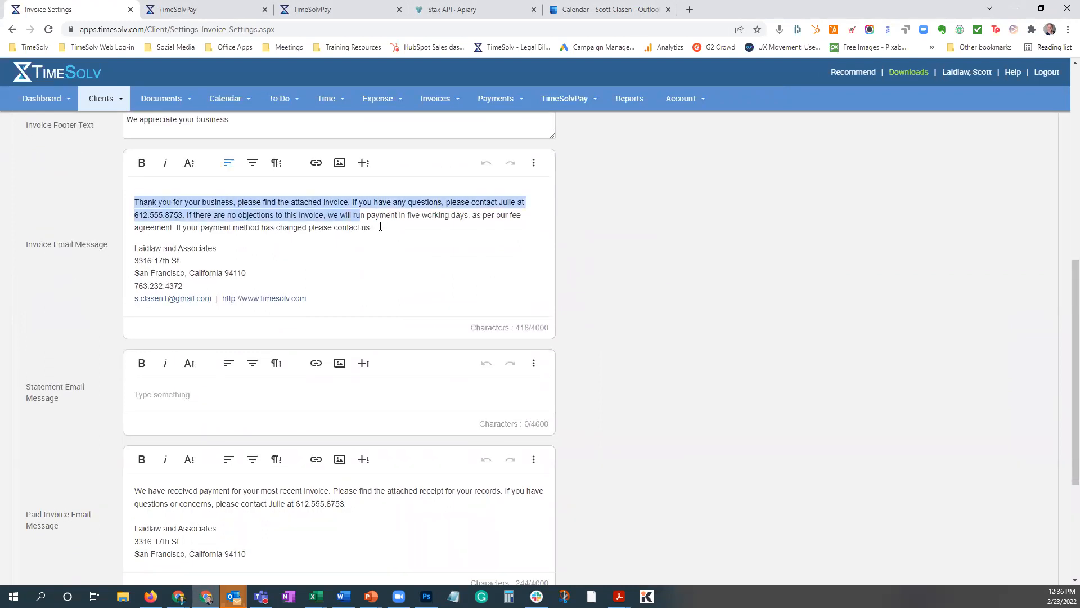
click(350, 223)
Examine the Paid Invoice Email Message text in the invoice settings.
scroll(444, 264, down, 4)
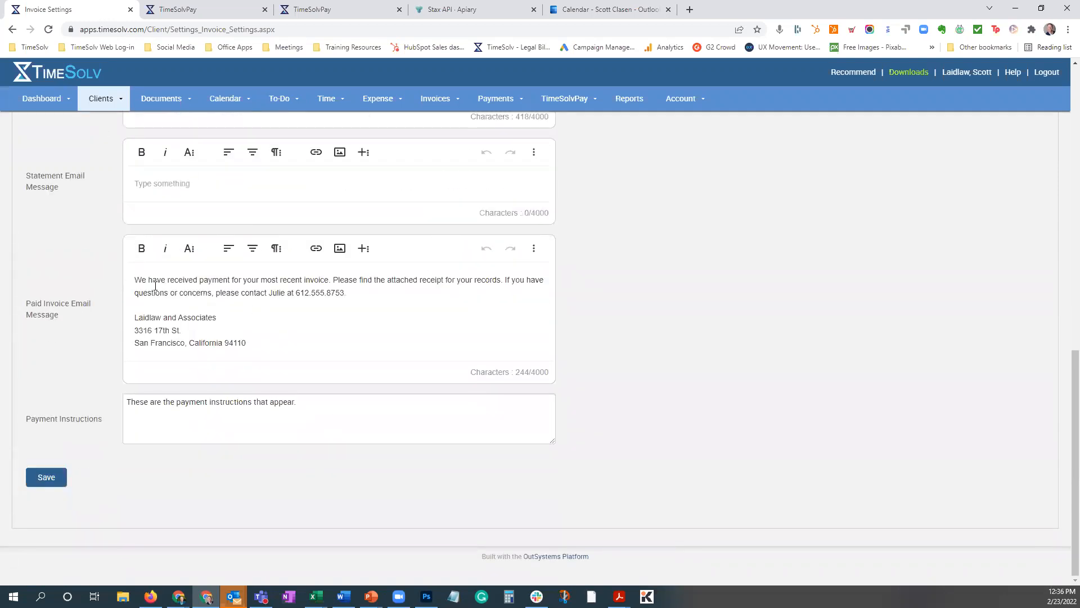
drag(150, 280, 237, 291)
click(378, 300)
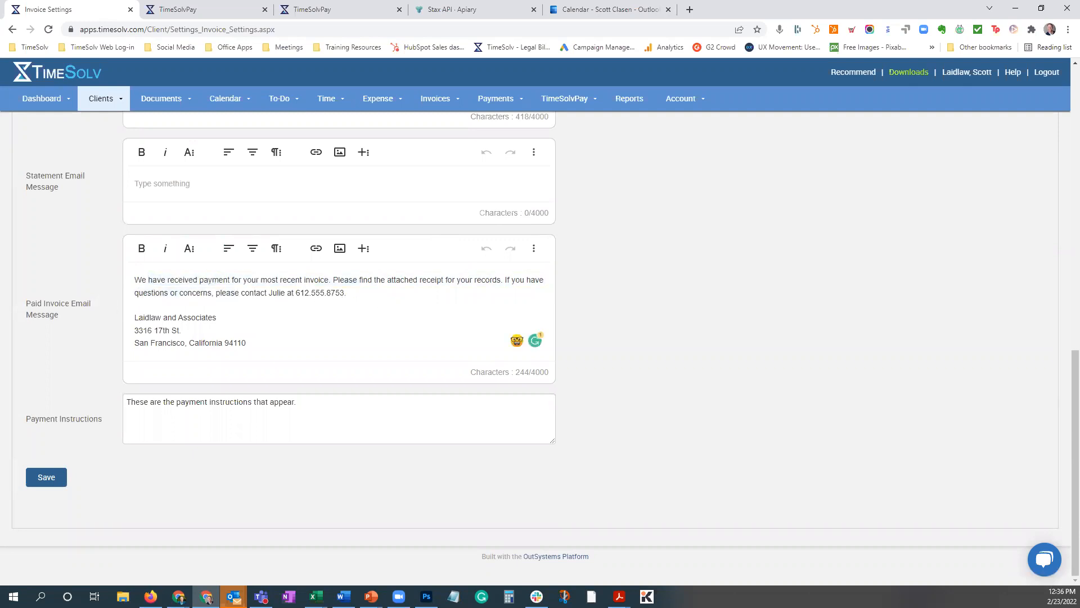
Bring up the invoice email in Outlook again, minimize it and open the Clients & Matters list in TimeSolv.
key(alt+Tab)
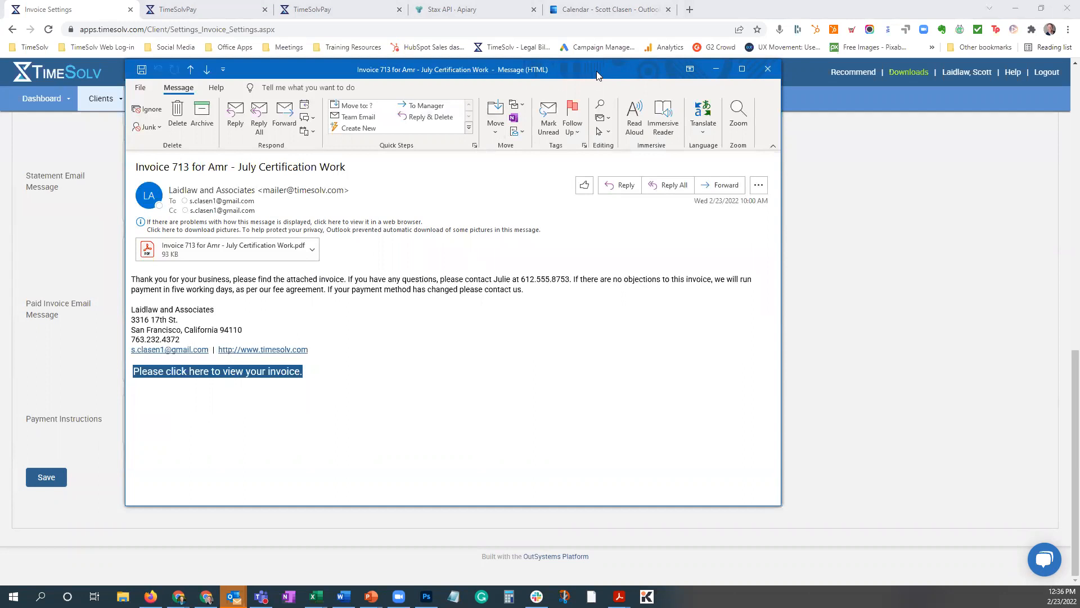
click(716, 69)
click(119, 99)
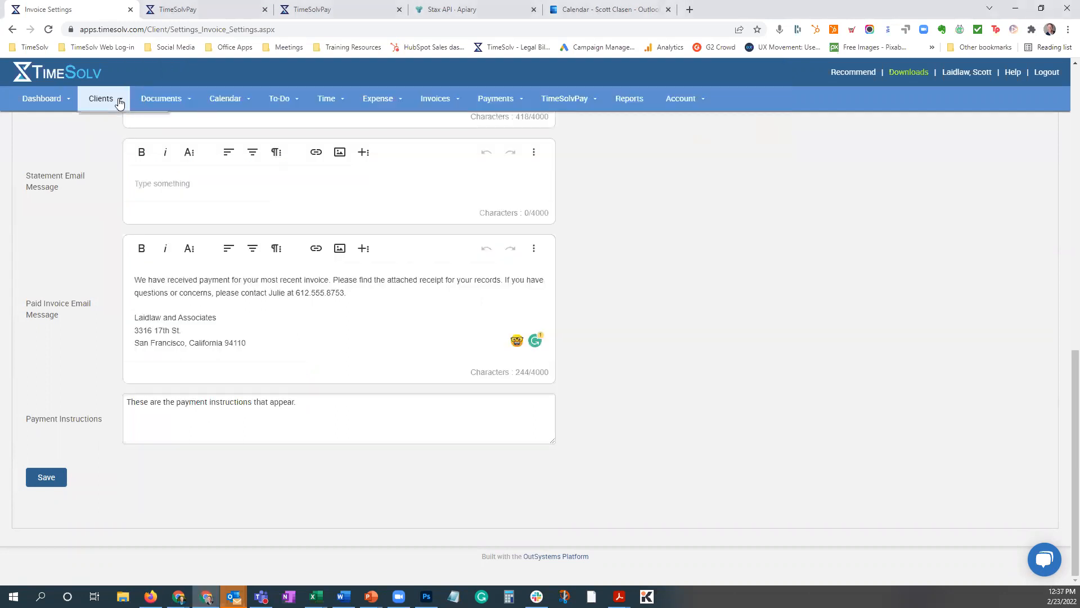
click(113, 125)
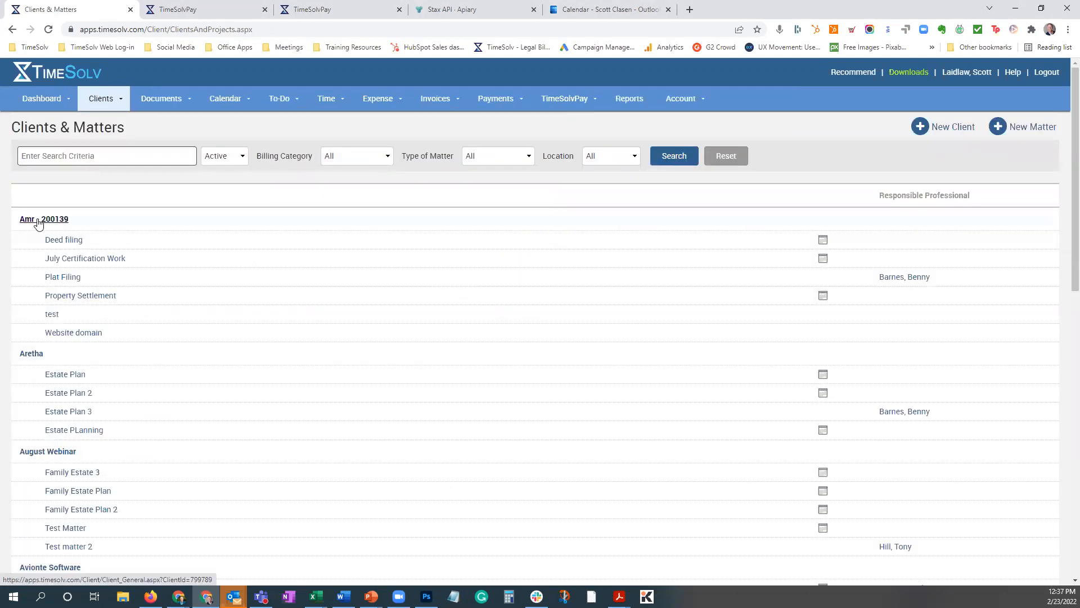
Open the first client in the Clients & Matters list and bring up its Optional Invoice contact for editing.
click(39, 221)
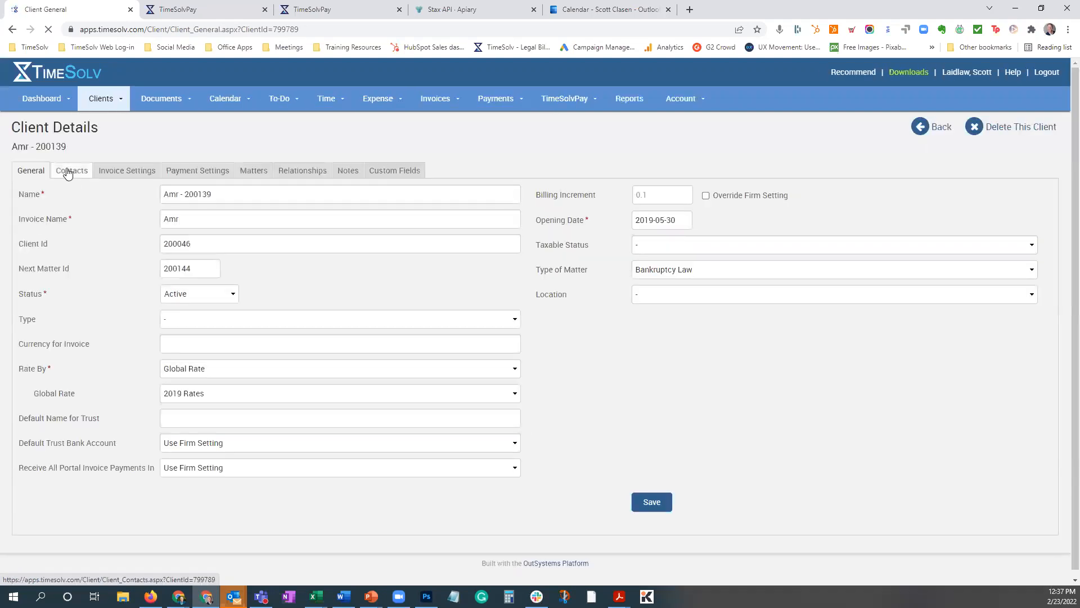
click(68, 171)
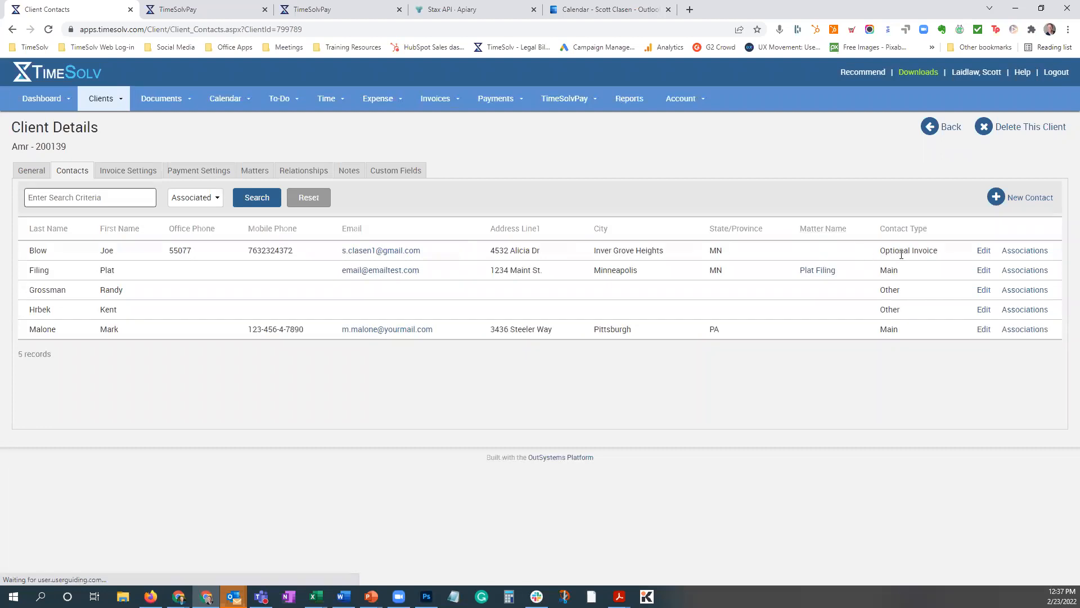
click(983, 250)
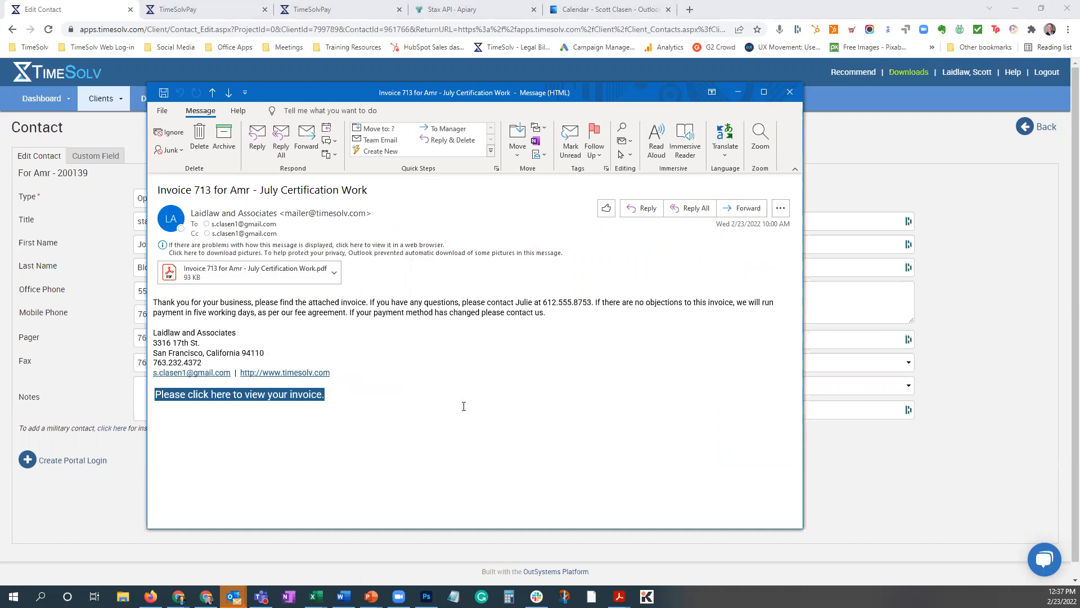
Copy the view-invoice hyperlink from the Outlook email and show the July Certification Work invoice in a maximized Firefox window.
right_click(266, 396)
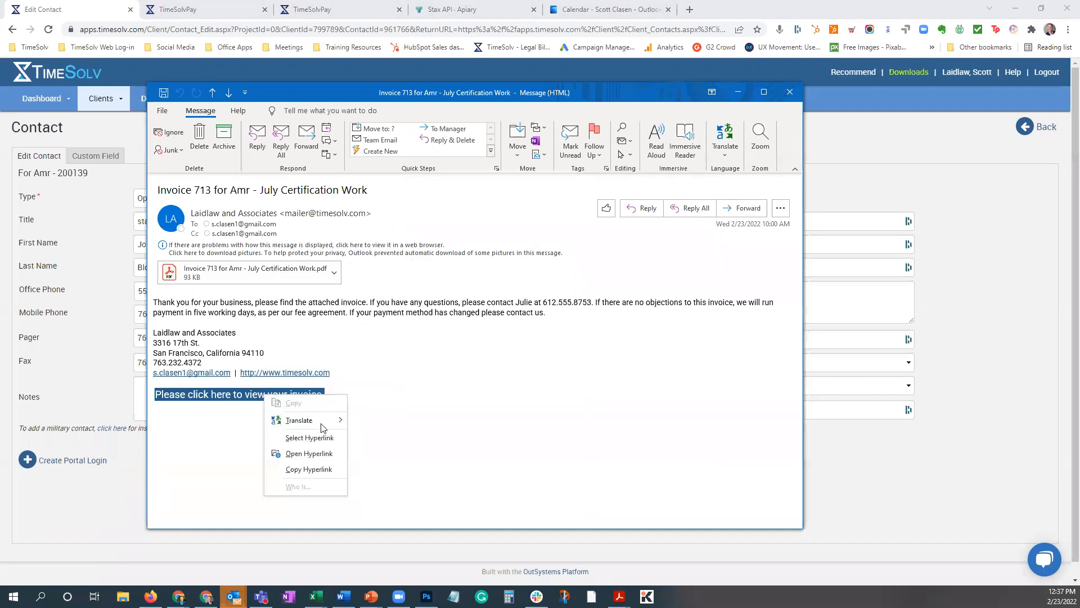
click(310, 469)
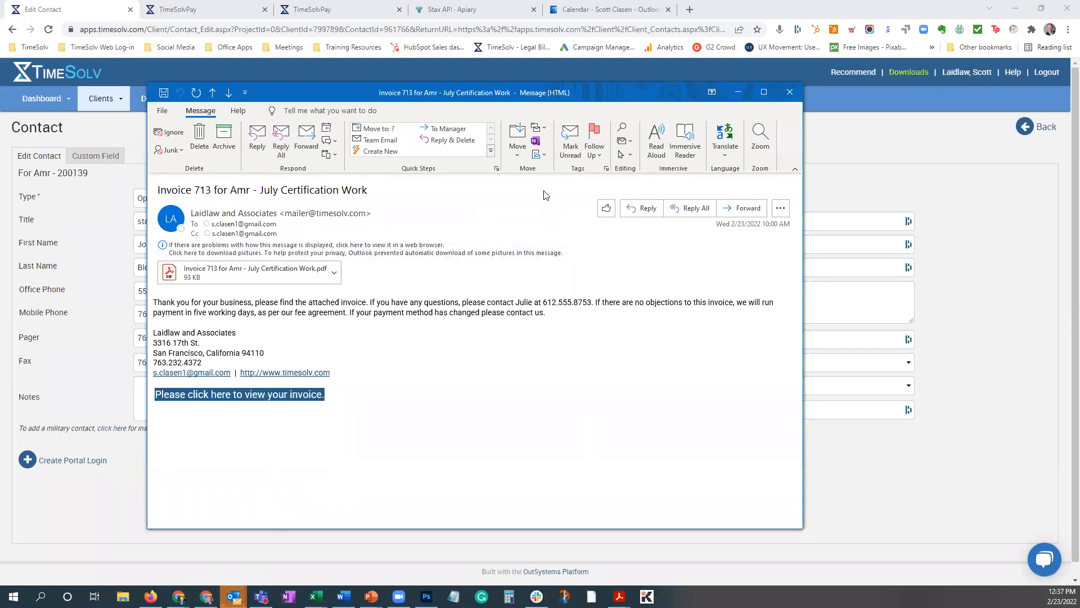
drag(629, 97, 0, 97)
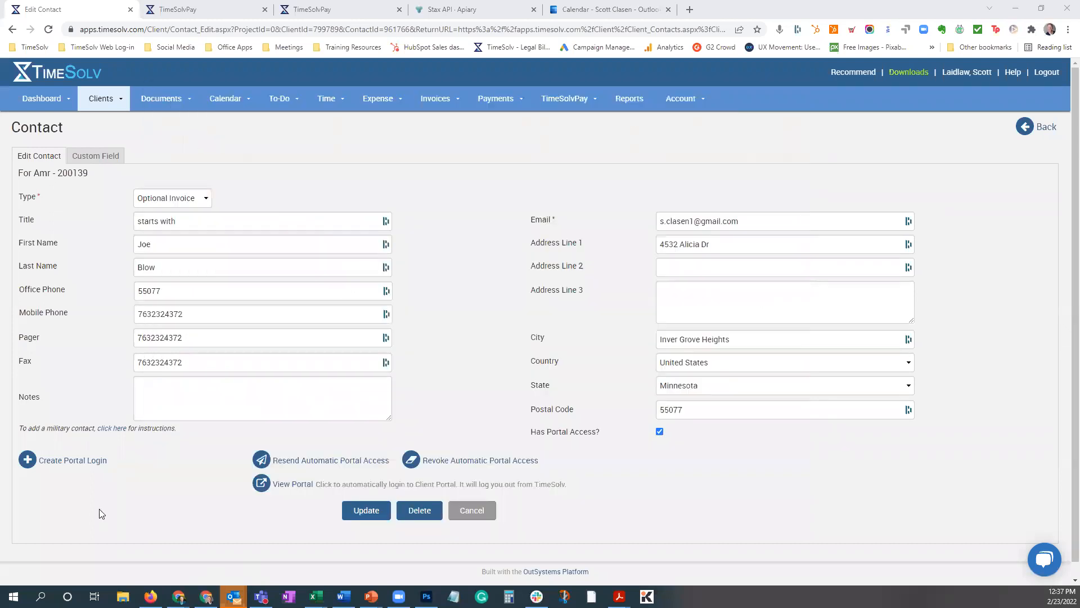
click(151, 596)
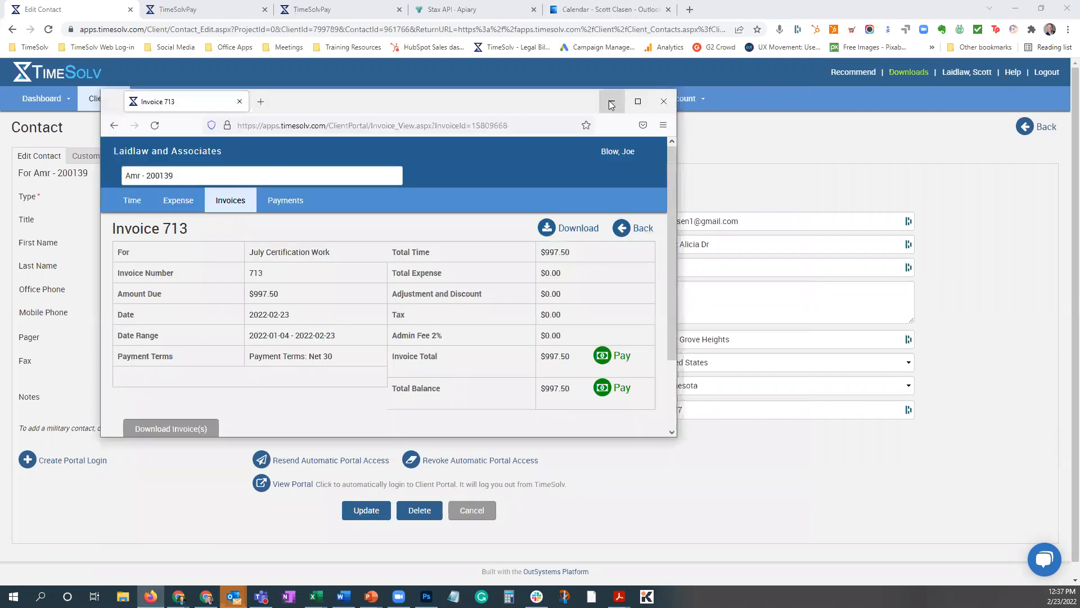
click(638, 102)
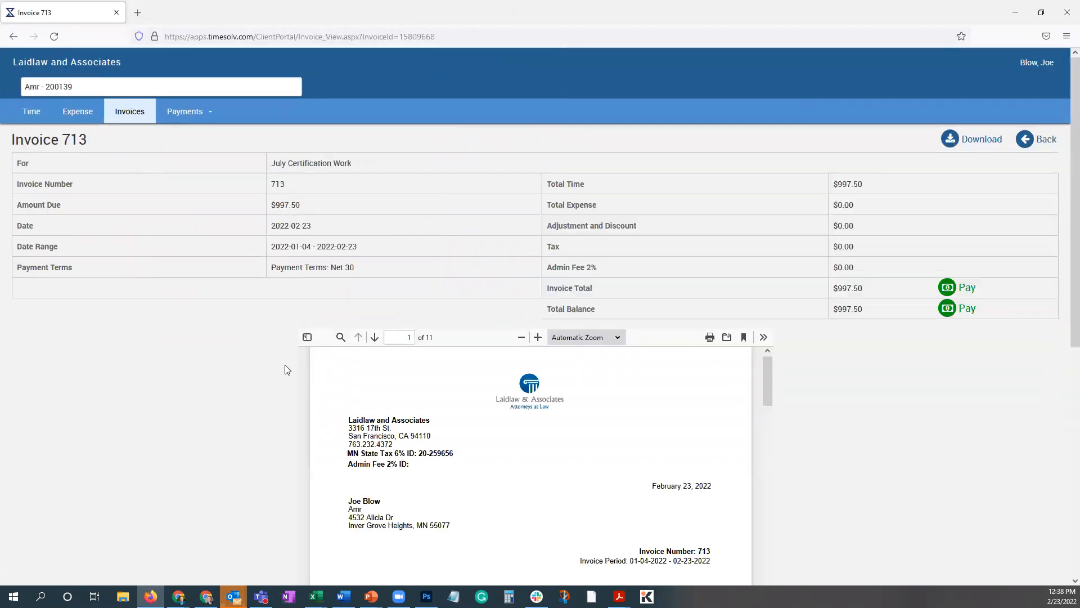
Look through the July Certification Work invoice in the client portal and open the credit card payment form for its total.
scroll(950, 399, down, 2)
scroll(579, 367, down, 2)
scroll(580, 367, down, 2)
scroll(580, 367, up, 5)
scroll(946, 360, up, 2)
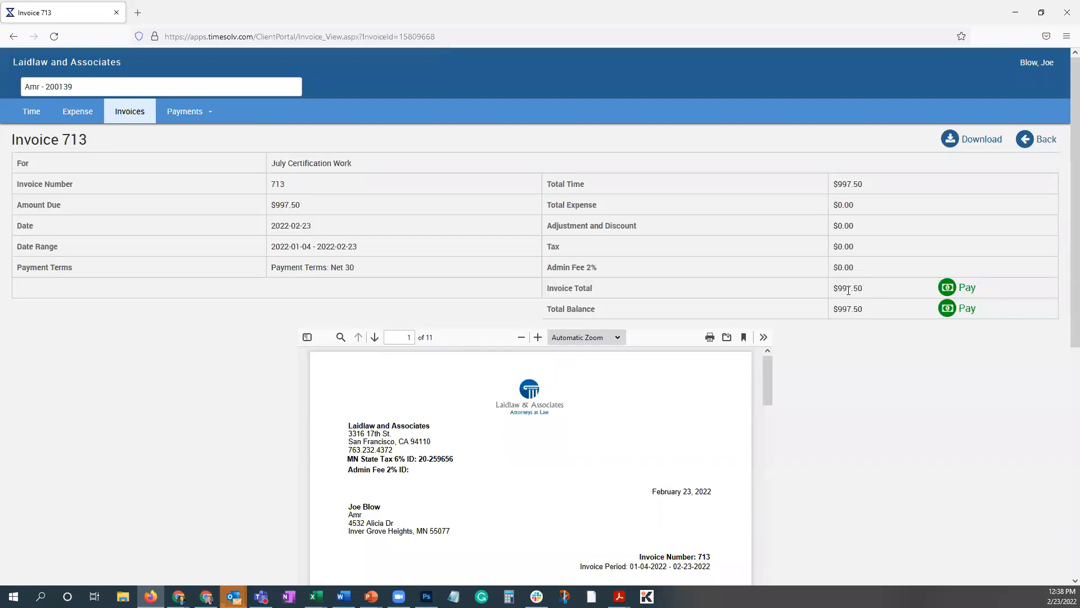
click(966, 289)
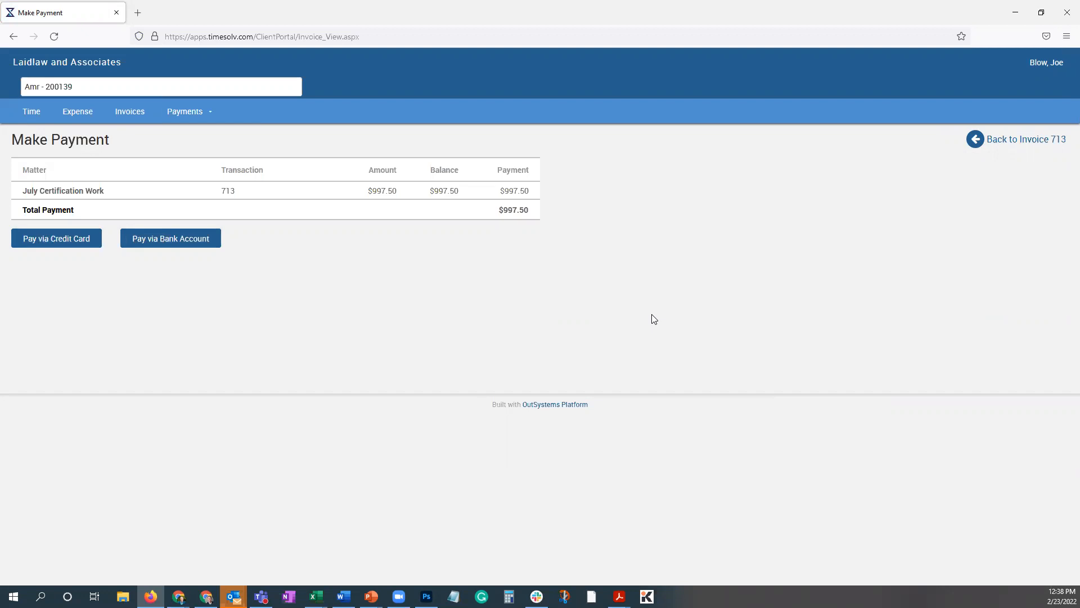
click(61, 243)
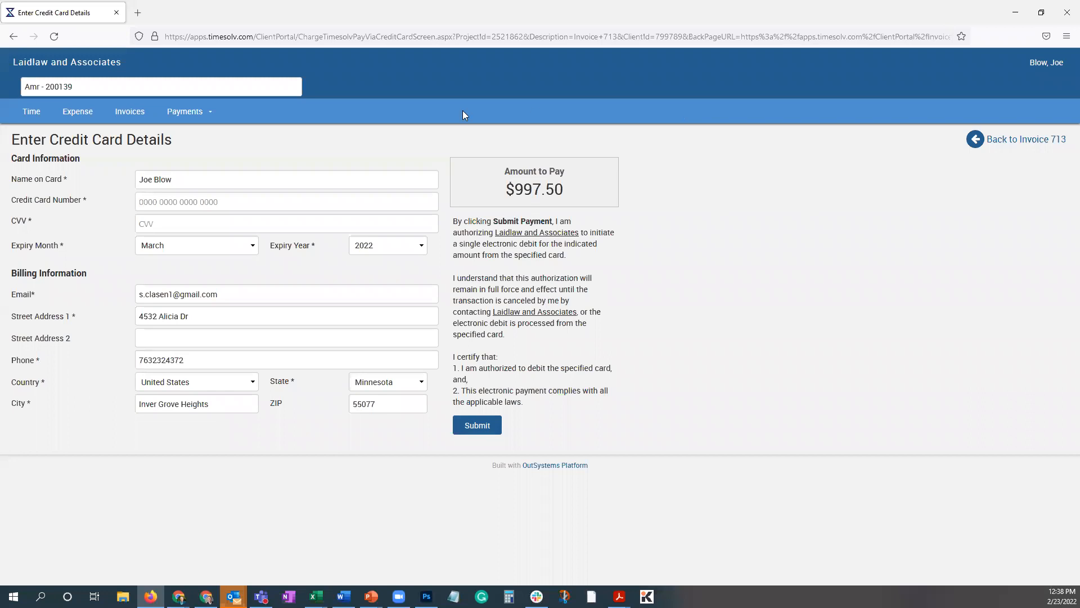
View the client portal's Payment History and the list of invoices available to pay.
click(183, 112)
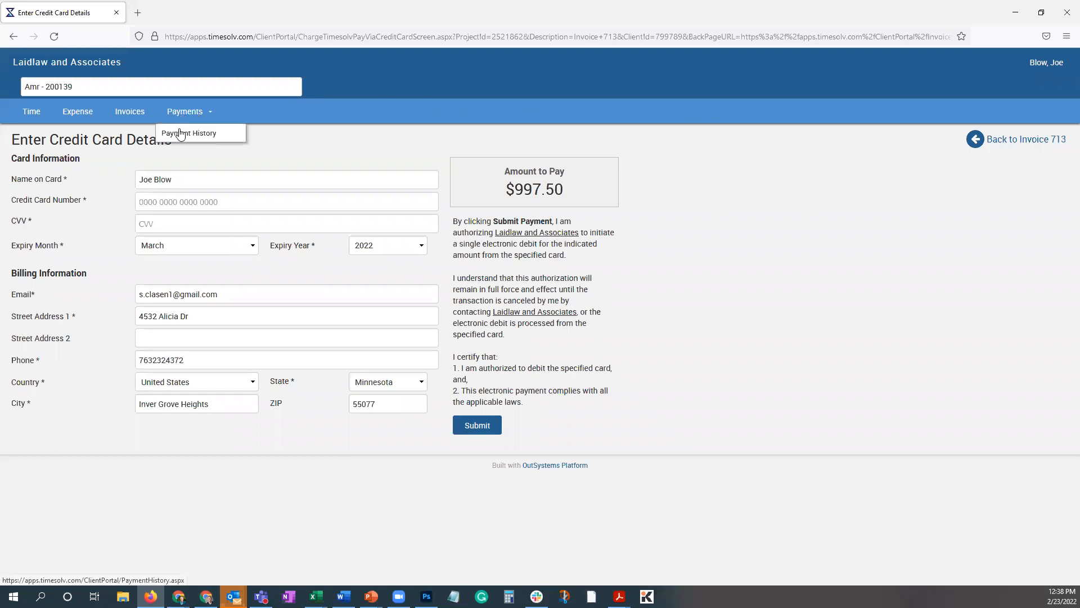
click(180, 133)
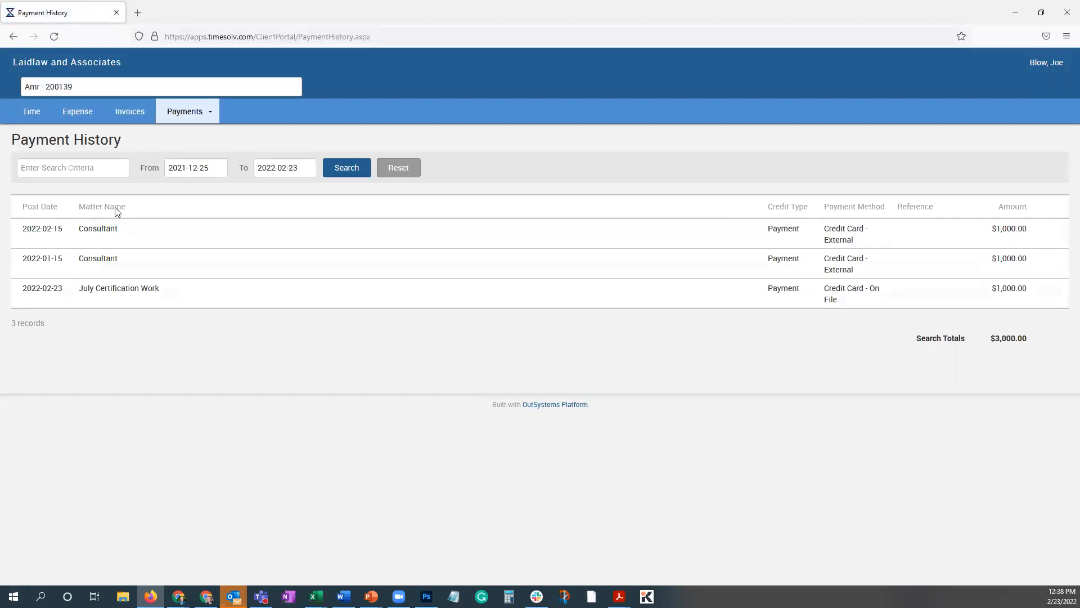
click(129, 112)
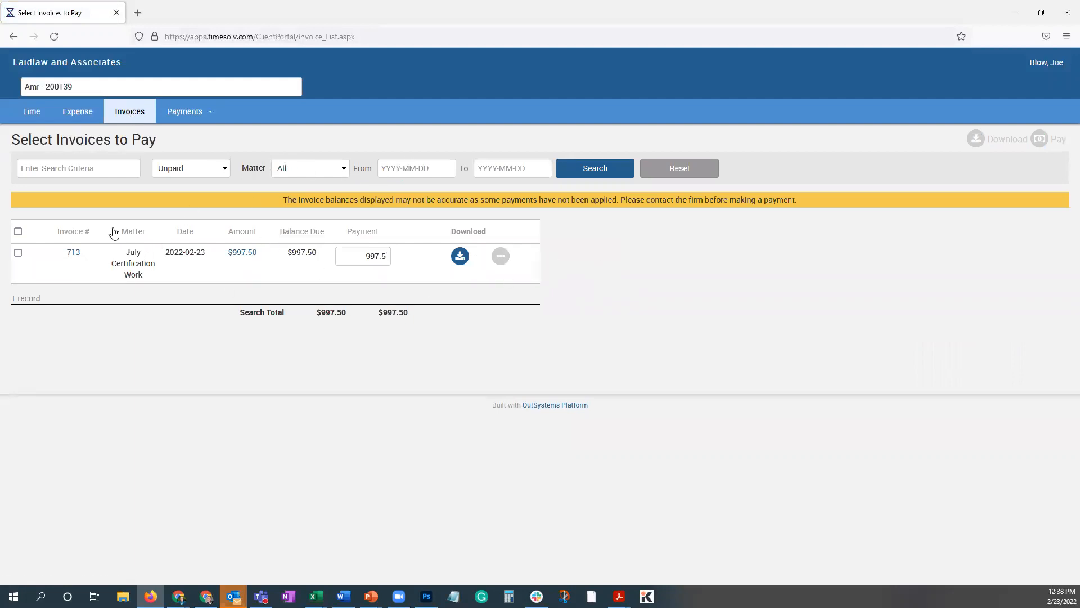
View the portal's Billed Time and search Billed Expense from 2020-11-25.
click(33, 113)
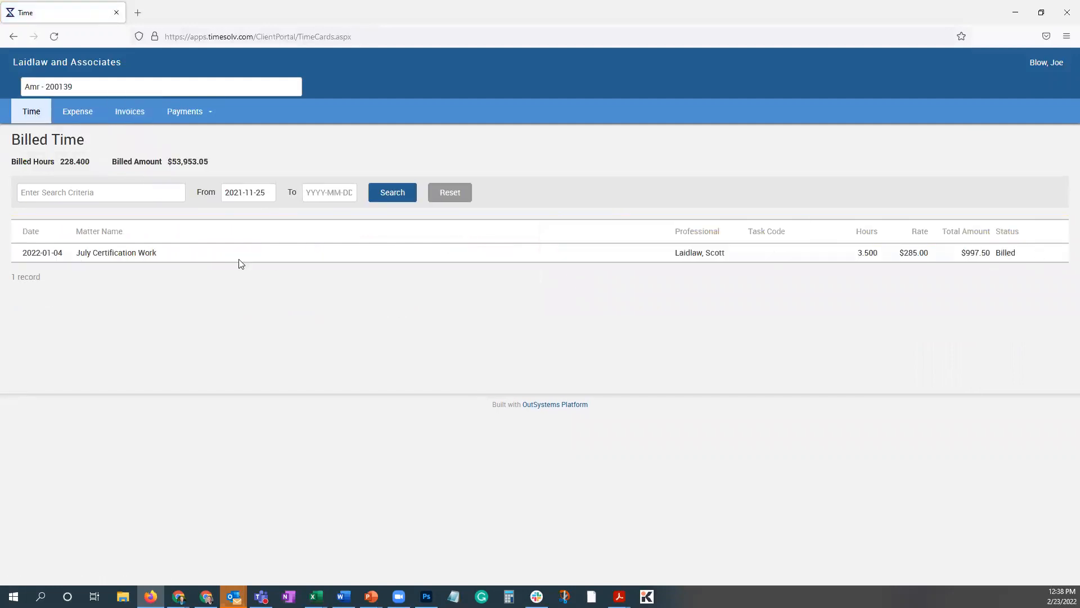
click(84, 114)
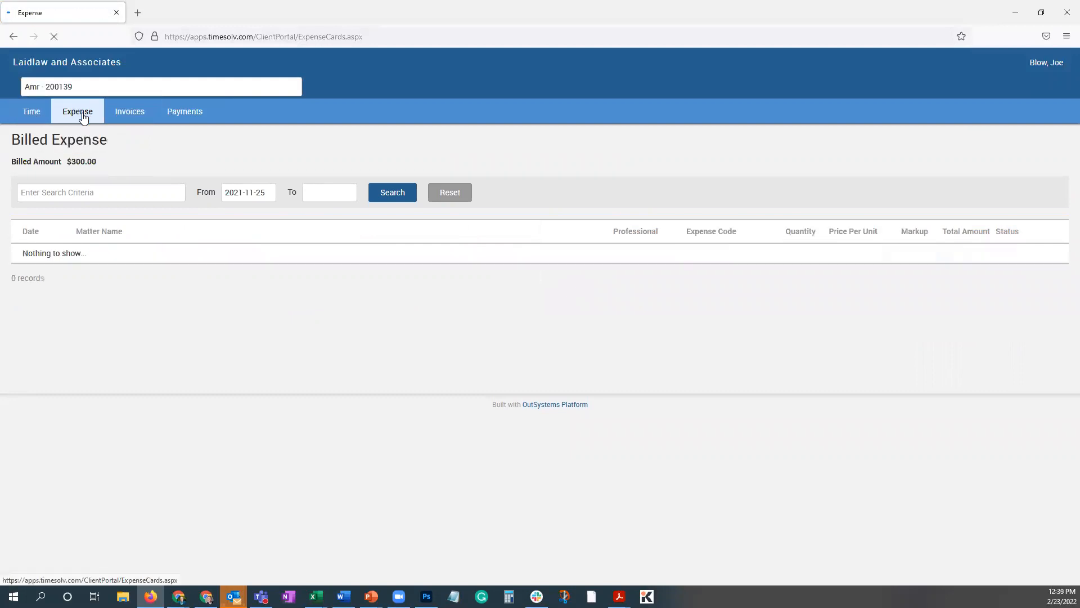
click(245, 192)
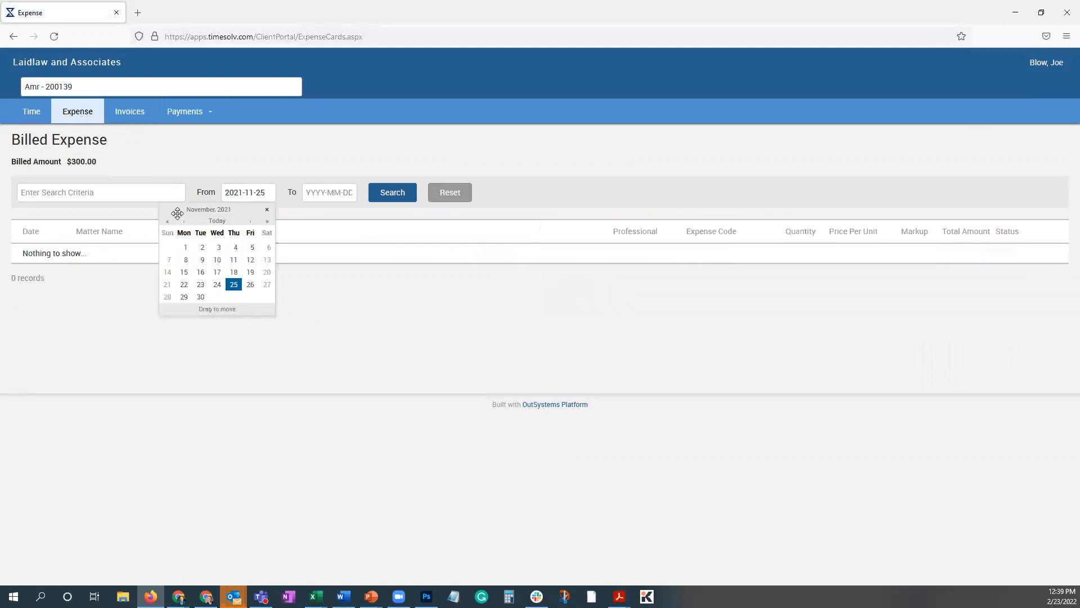
click(167, 222)
click(219, 287)
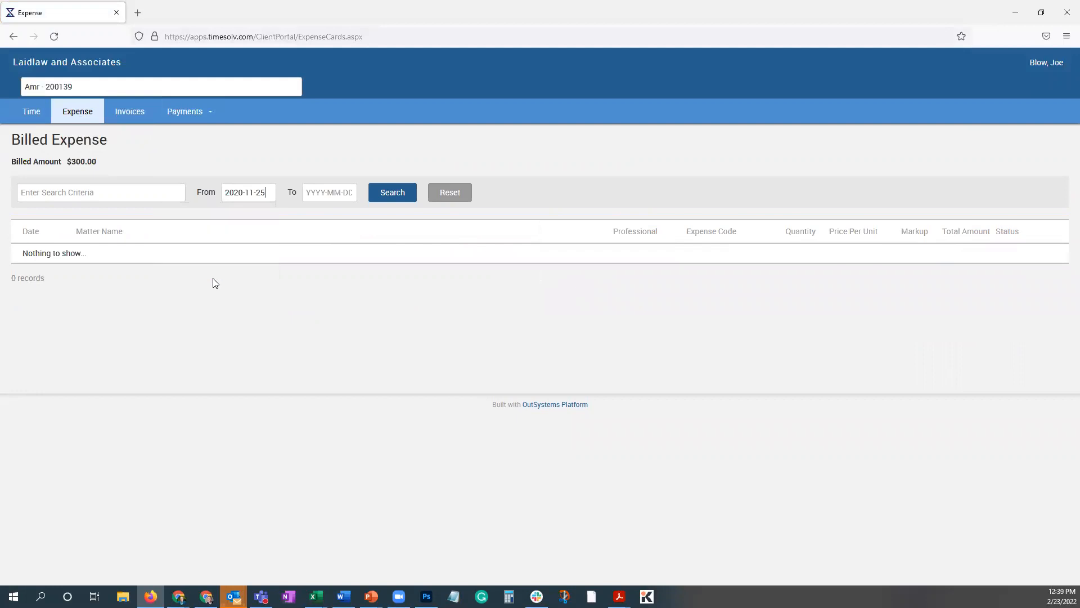
click(397, 192)
Search the portal's Billed Time from 2020-11-25 and look through the time entries.
click(31, 112)
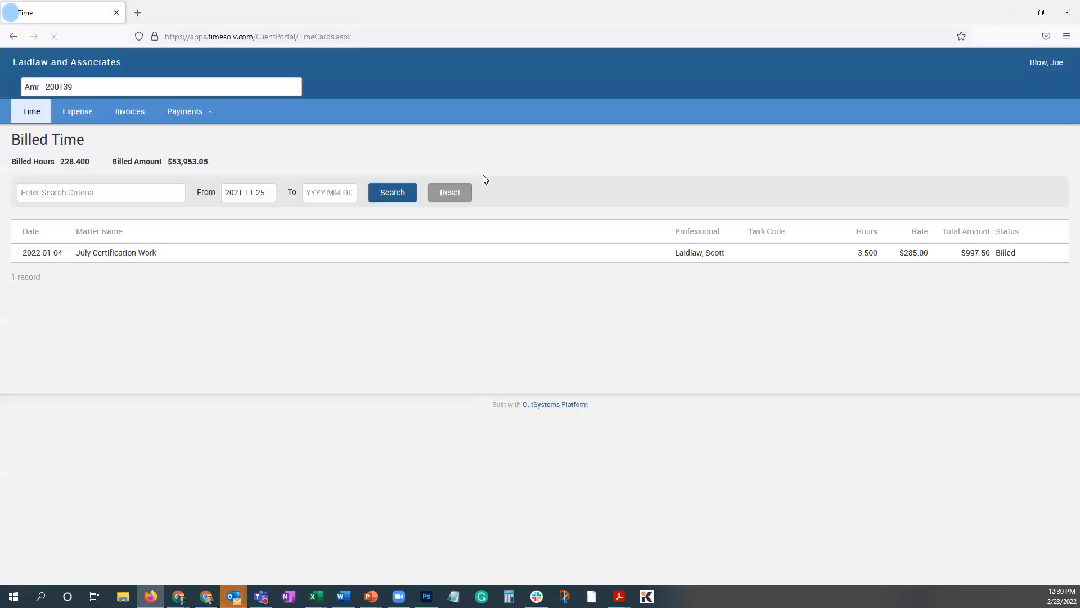
click(237, 189)
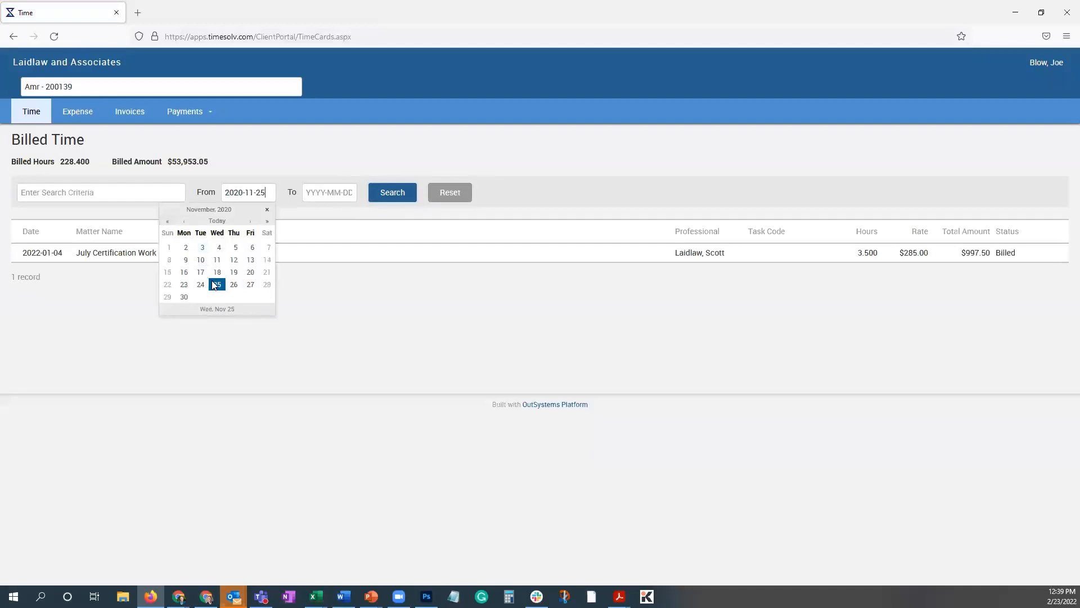
click(217, 284)
click(391, 196)
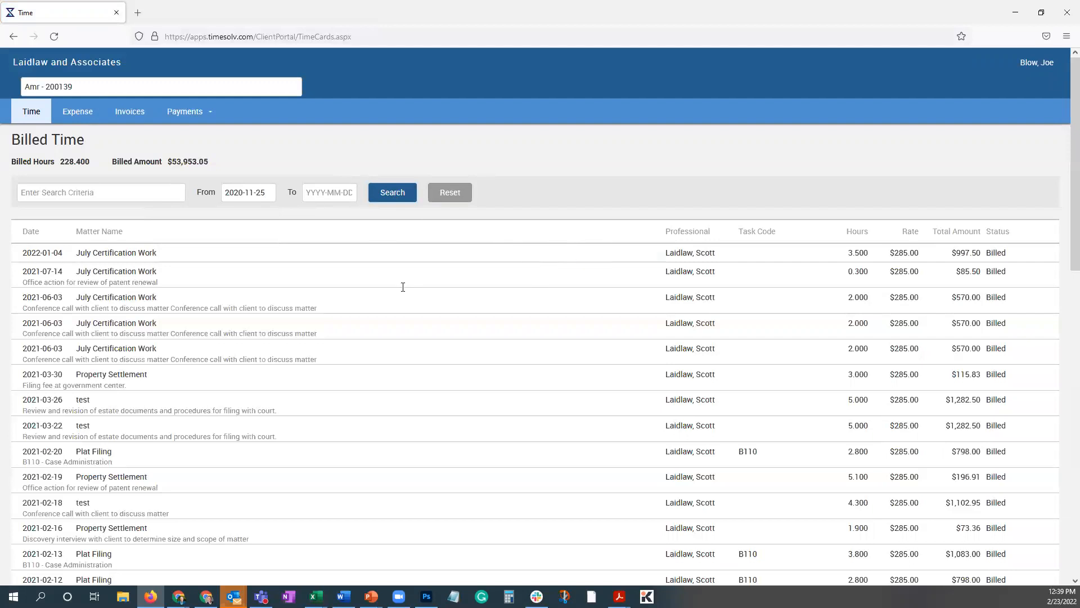
scroll(219, 325, down, 2)
scroll(220, 326, down, 10)
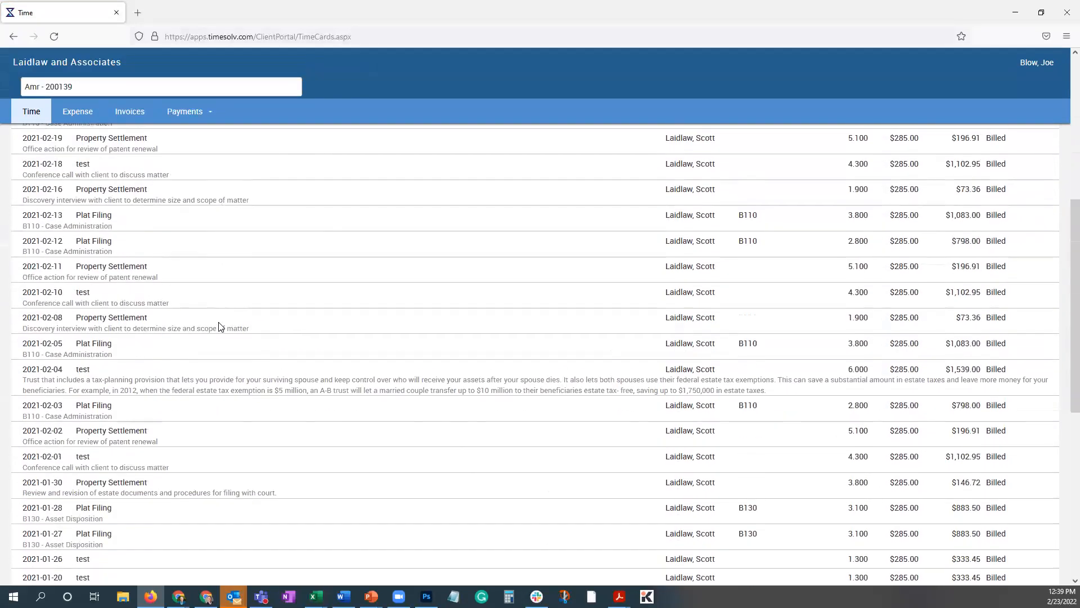
scroll(219, 326, down, 1)
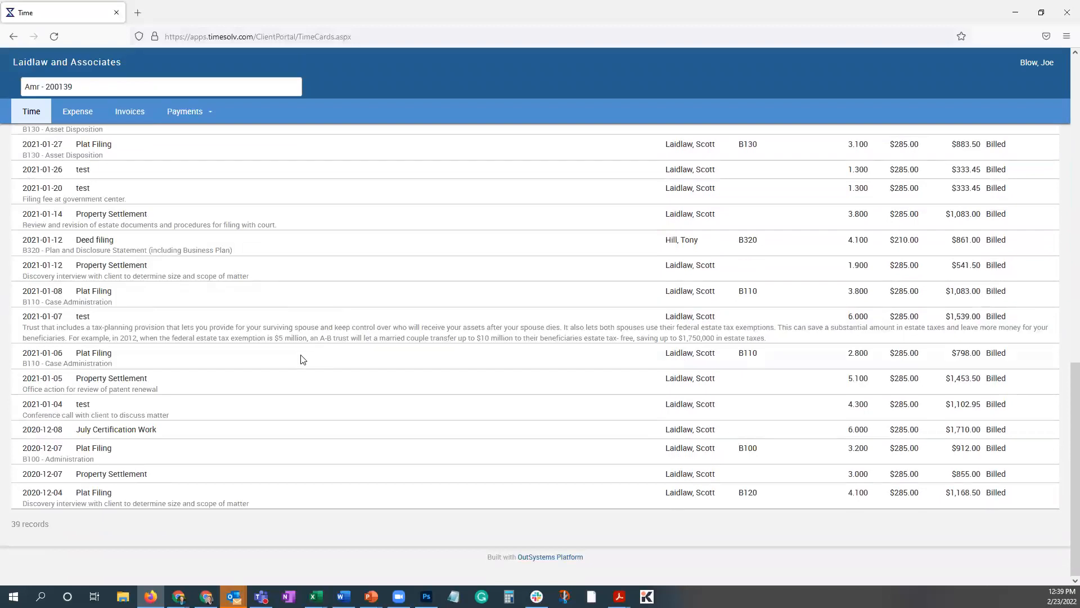
scroll(332, 349, up, 15)
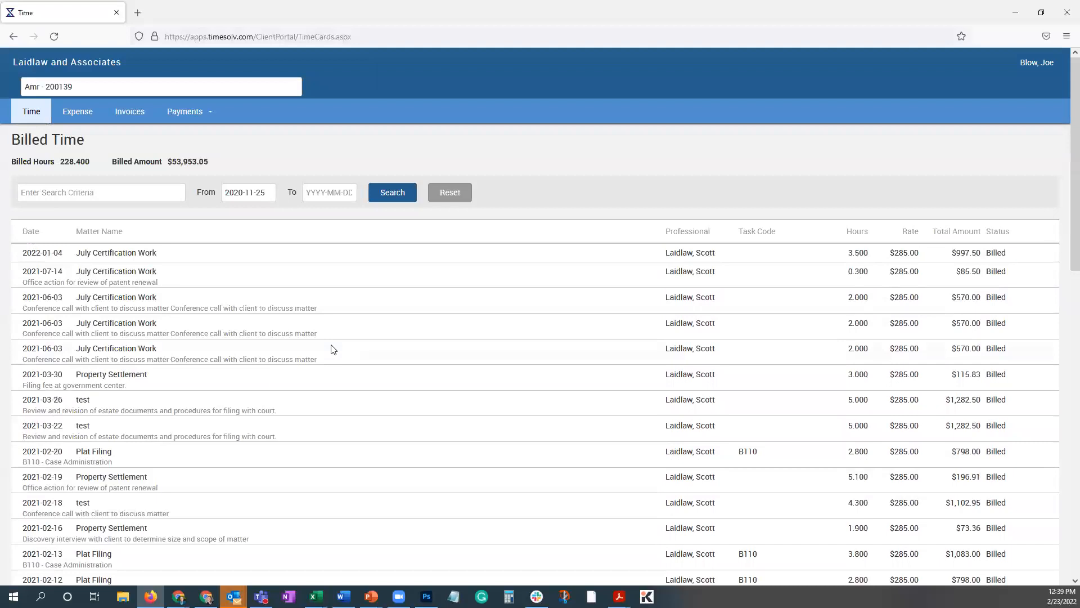
Filter the portal's invoice list to All statuses instead of only unpaid invoices.
click(133, 116)
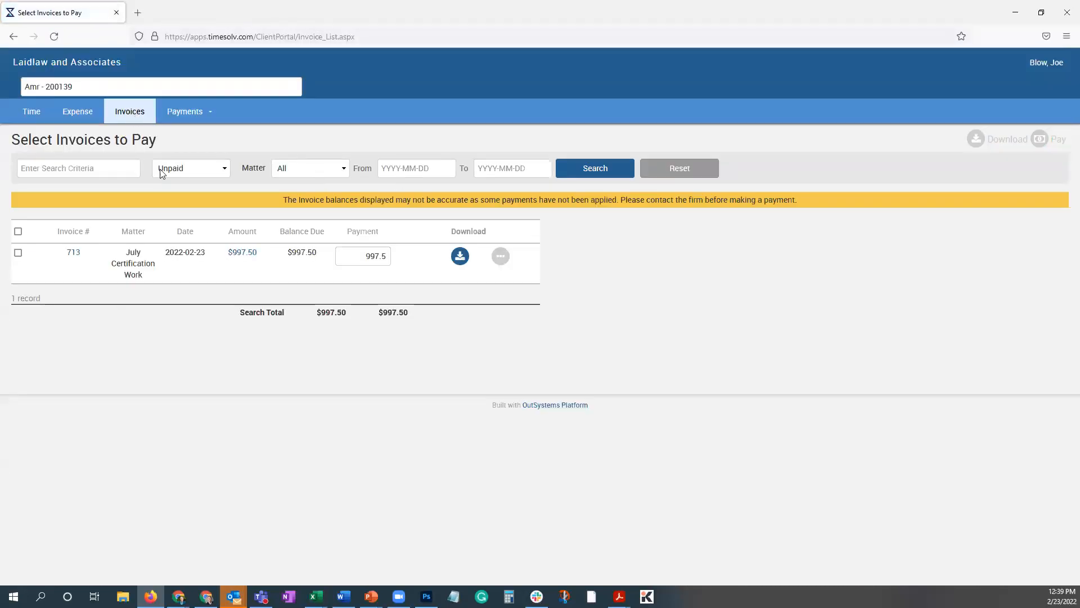
click(180, 173)
click(169, 204)
click(597, 168)
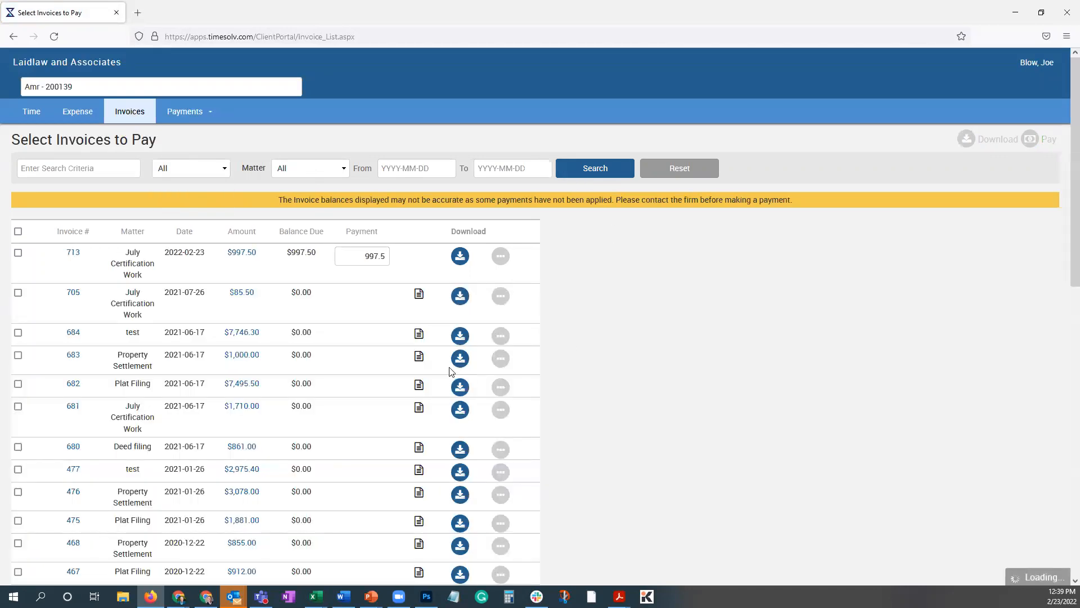
Examine the complete list of portal invoices down to the oldest one, and minimize the client portal window.
scroll(336, 356, down, 5)
scroll(339, 357, down, 6)
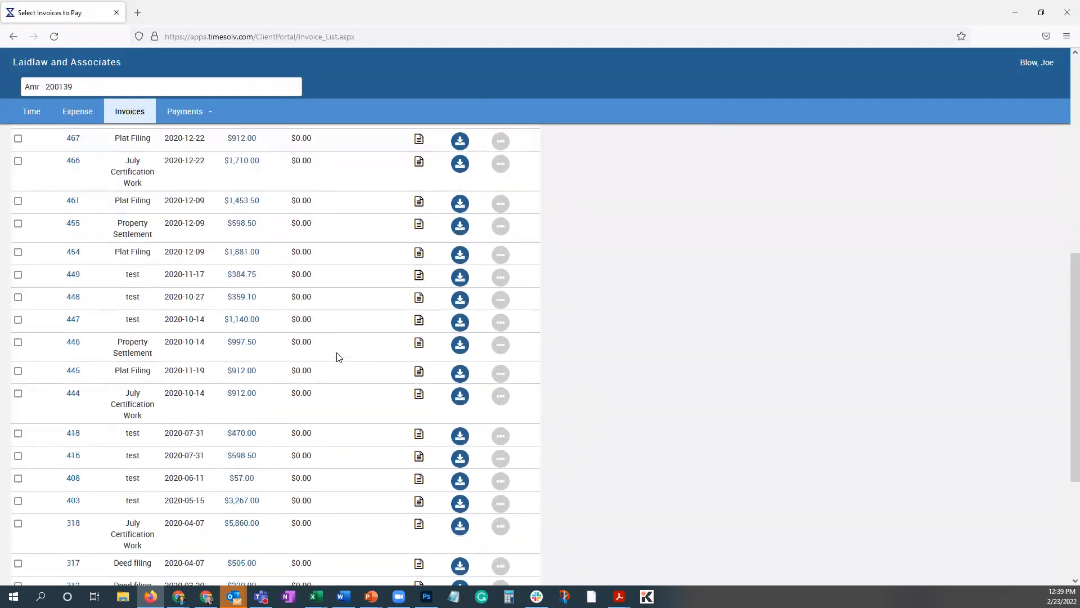
scroll(340, 357, up, 12)
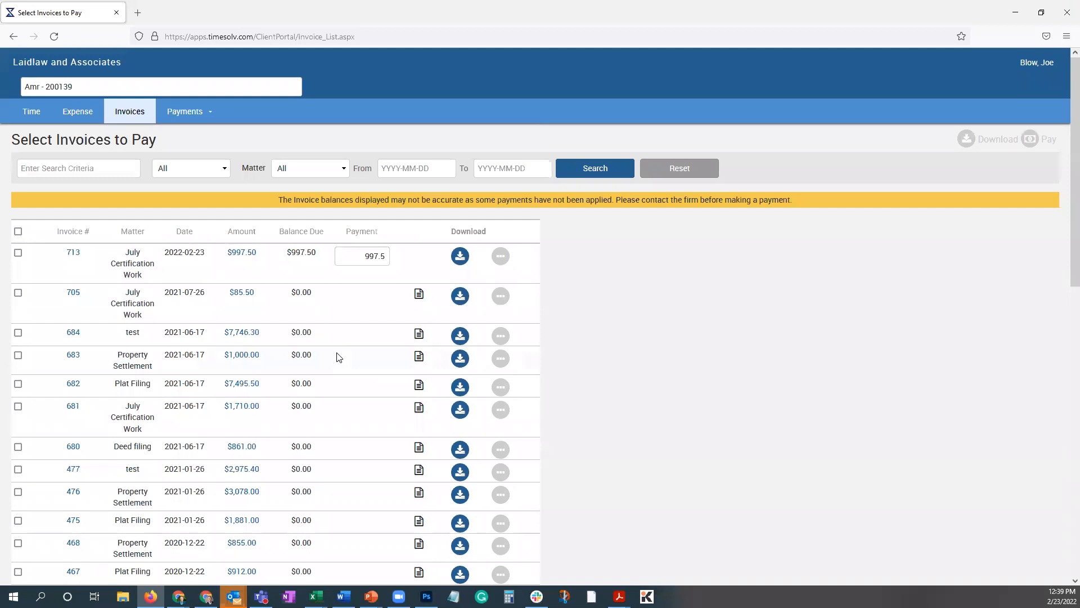
scroll(339, 357, down, 6)
scroll(339, 357, up, 6)
scroll(325, 389, down, 1)
scroll(325, 390, down, 15)
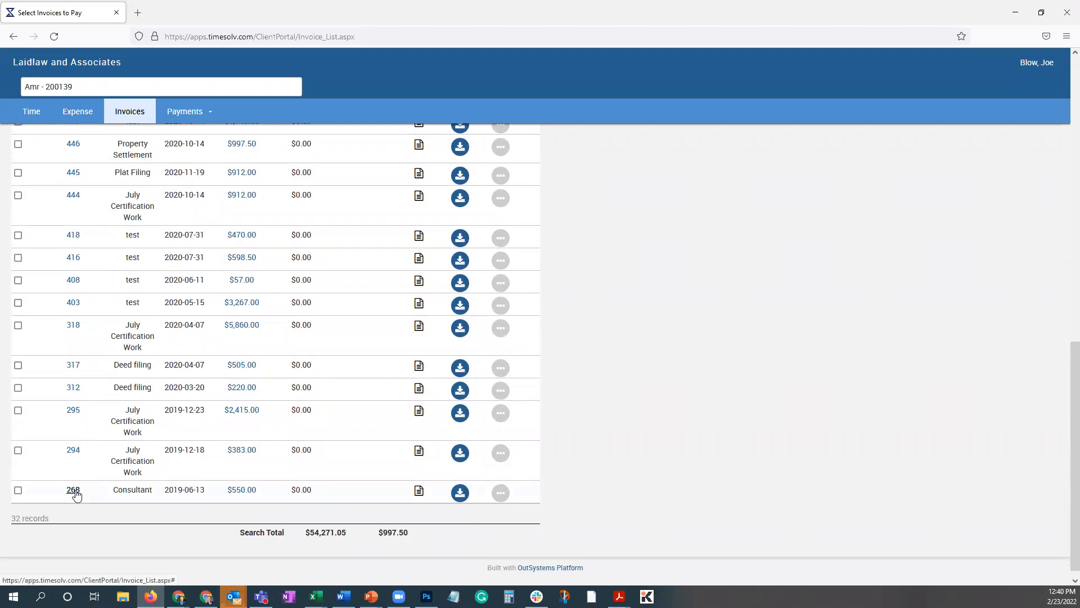
scroll(671, 424, up, 15)
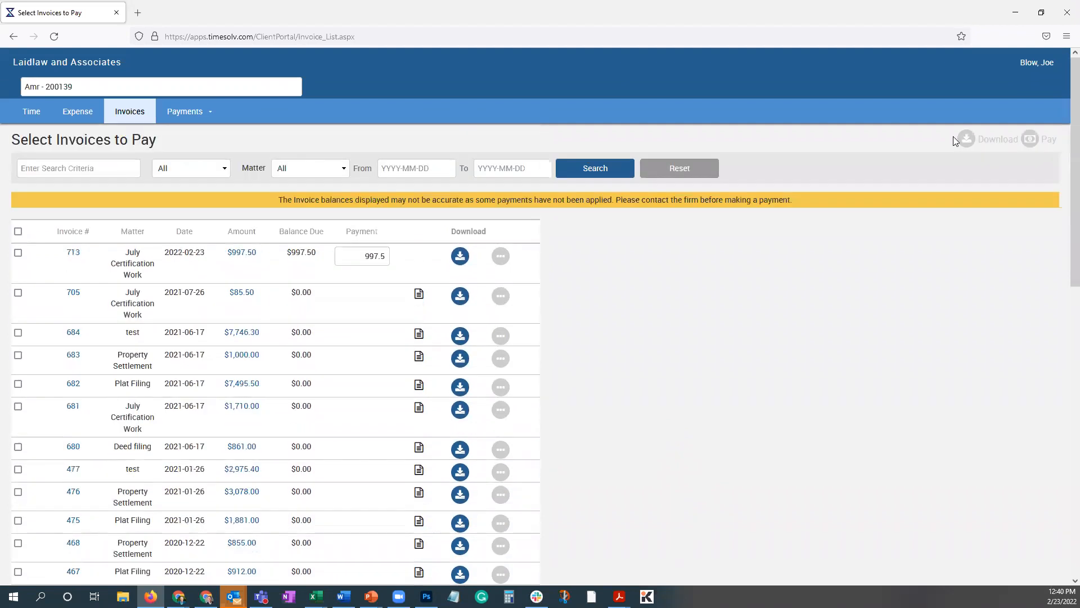
click(1016, 14)
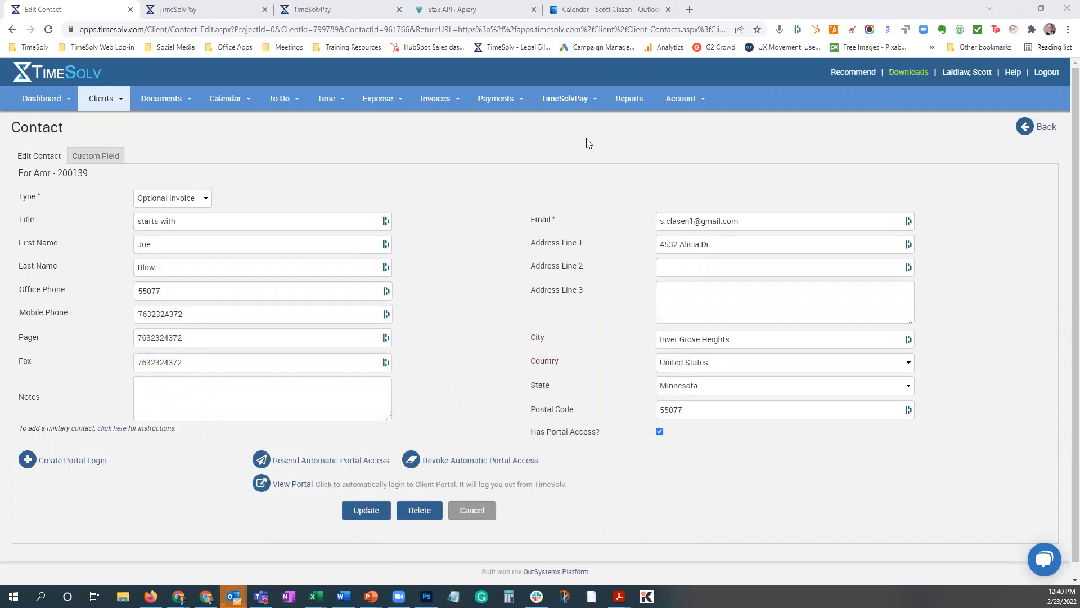
Launch the TimeSolvPay Portal from the TimeSolvPay merchant account settings and view its available reports.
click(571, 99)
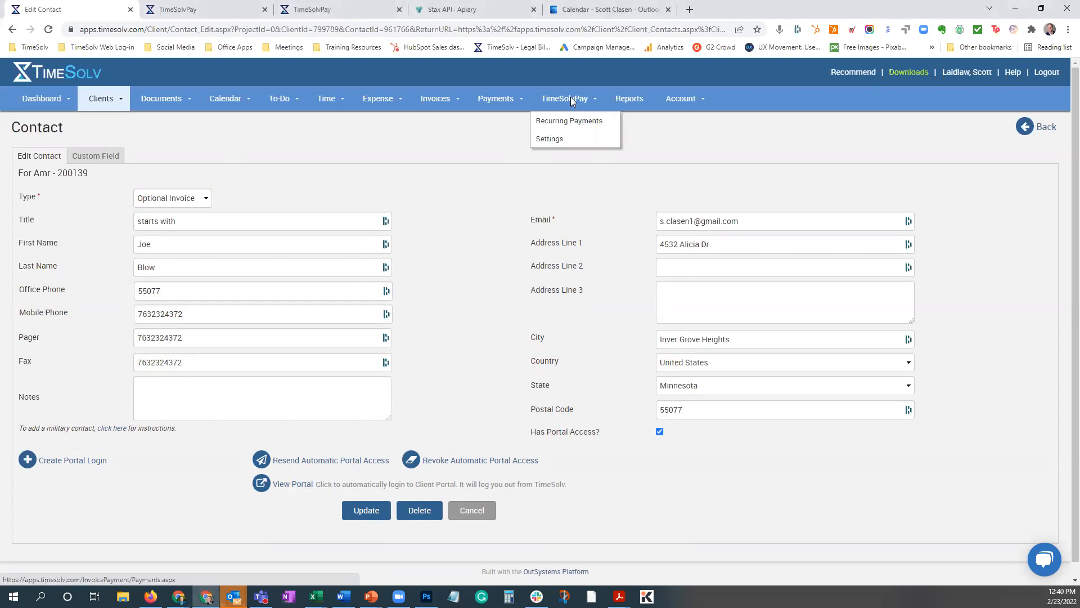
click(557, 139)
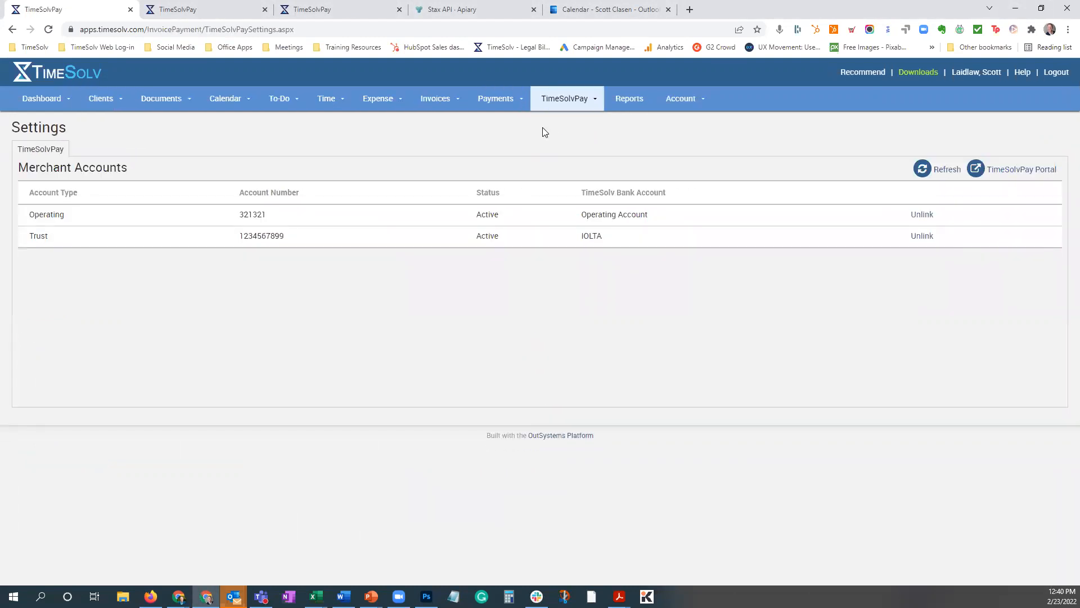
click(1002, 174)
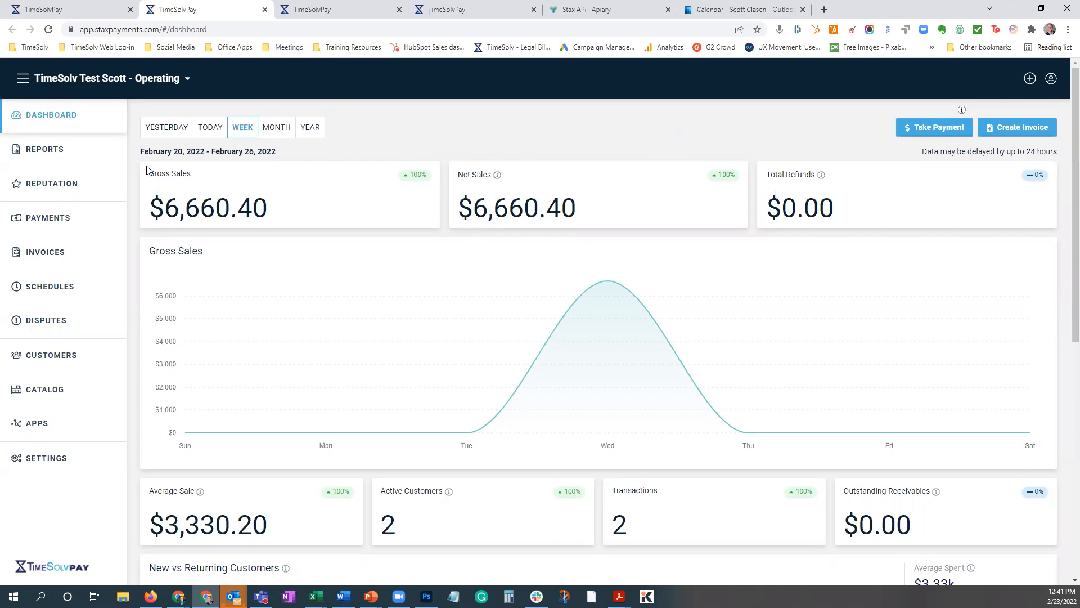
click(50, 154)
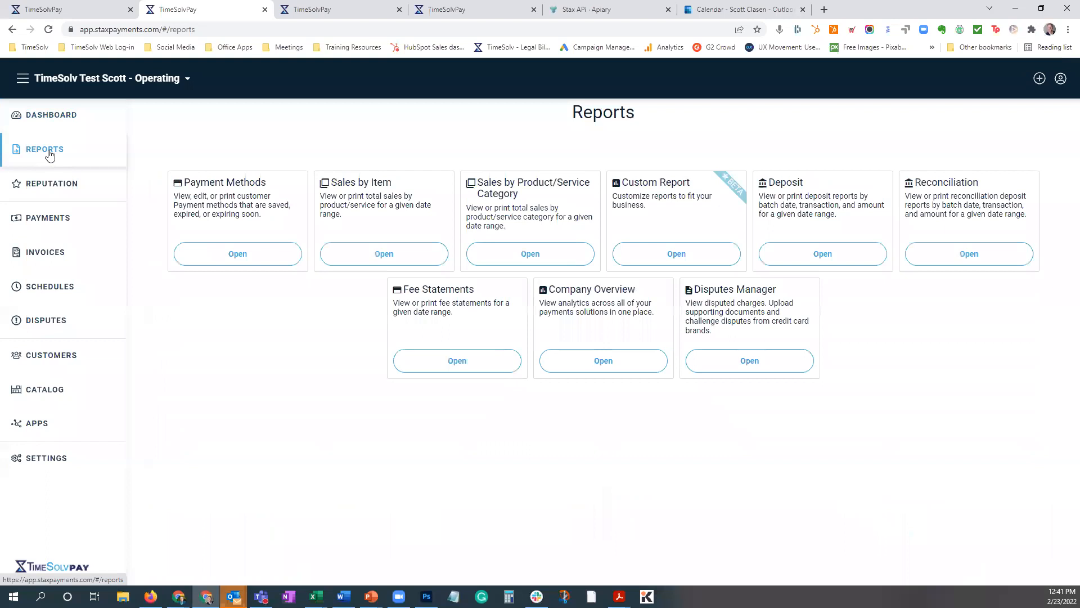
View the disputed payments in the Disputes Manager and the notification settings that include email alerts for disputes.
click(813, 259)
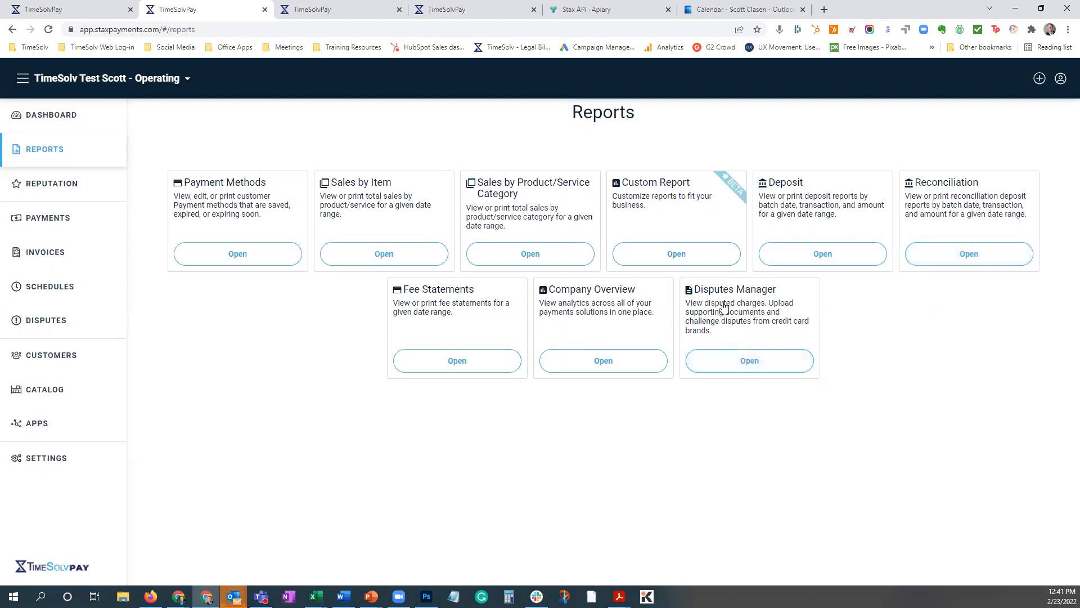
click(740, 360)
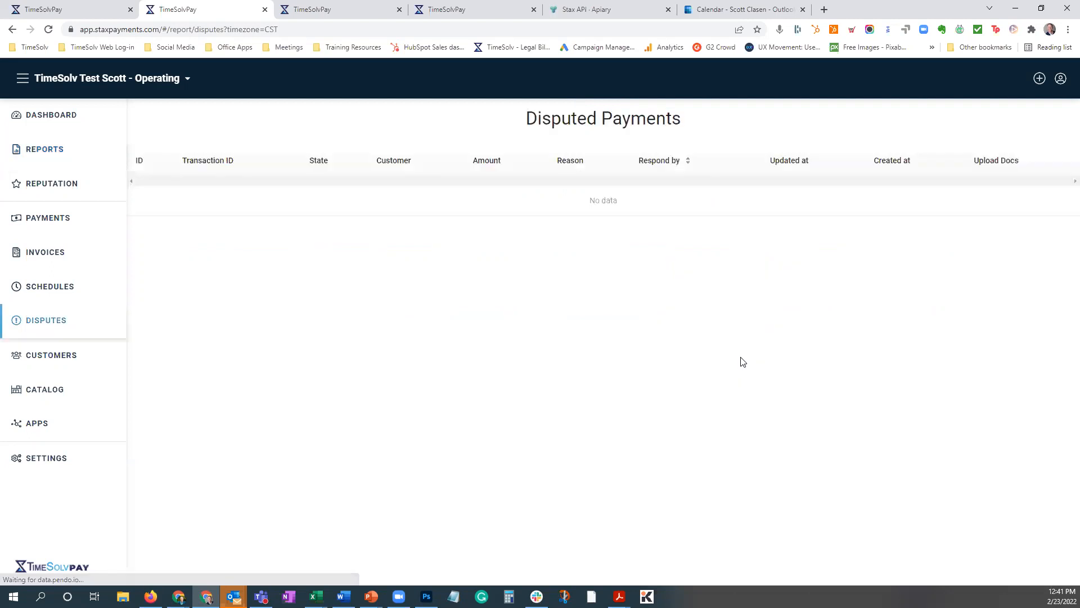
click(46, 458)
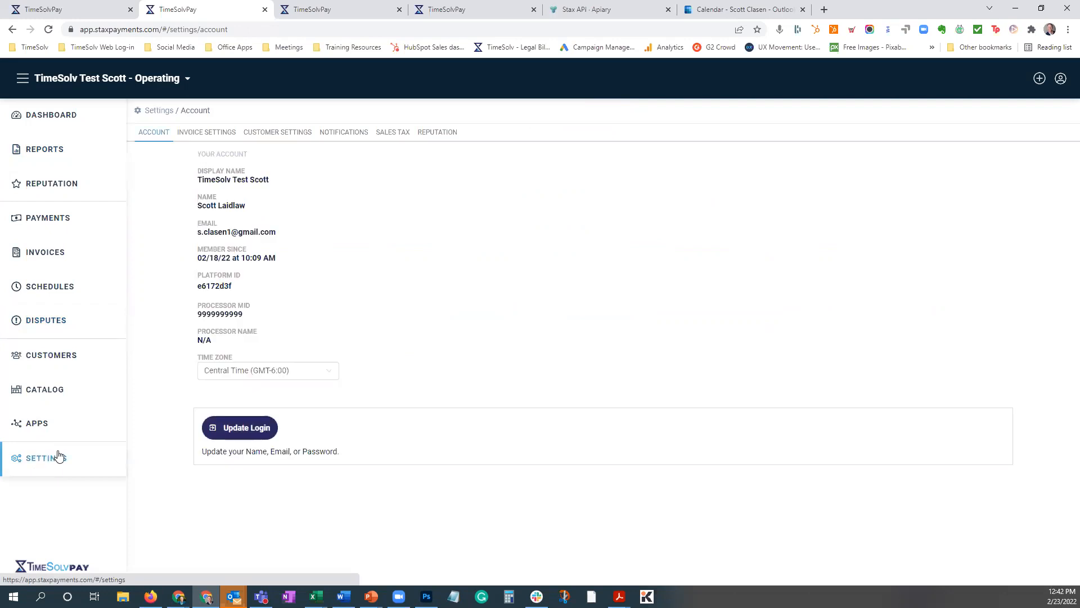
click(339, 135)
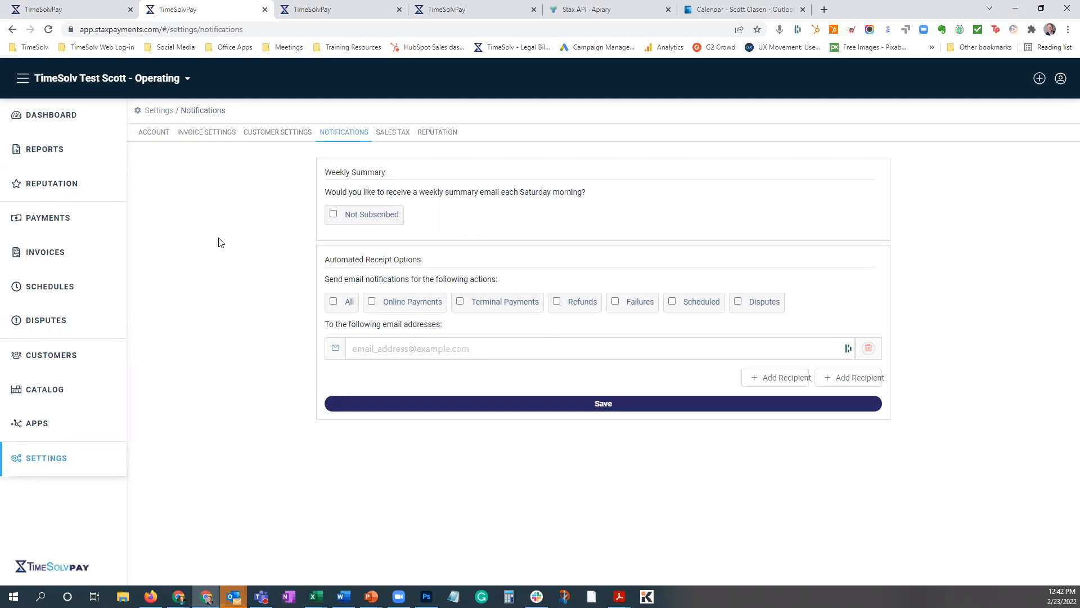
click(34, 321)
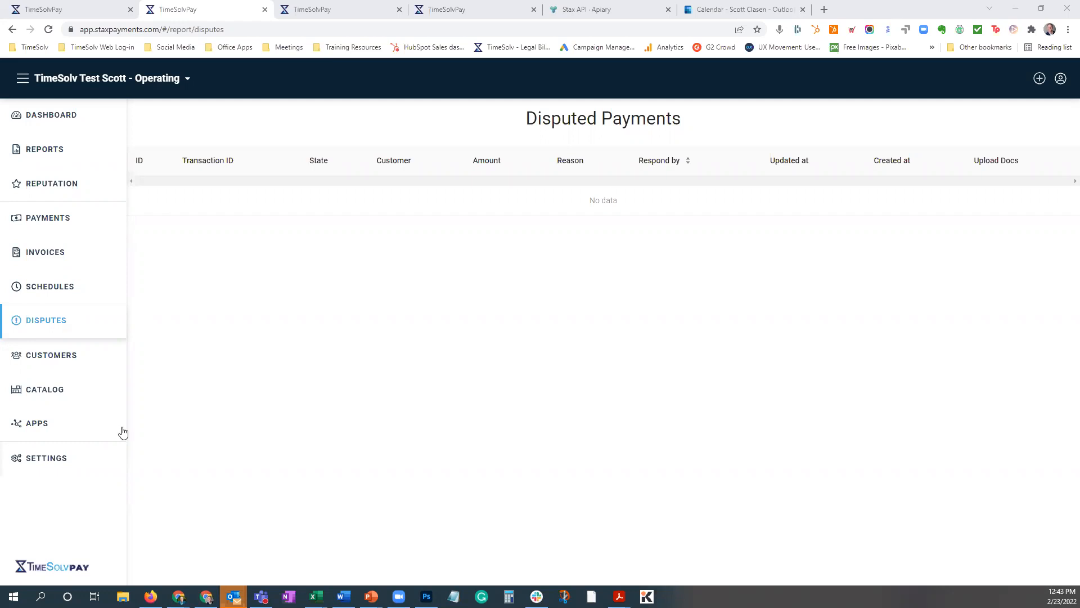
Launch the Website Payments app from the portal's available apps.
click(41, 429)
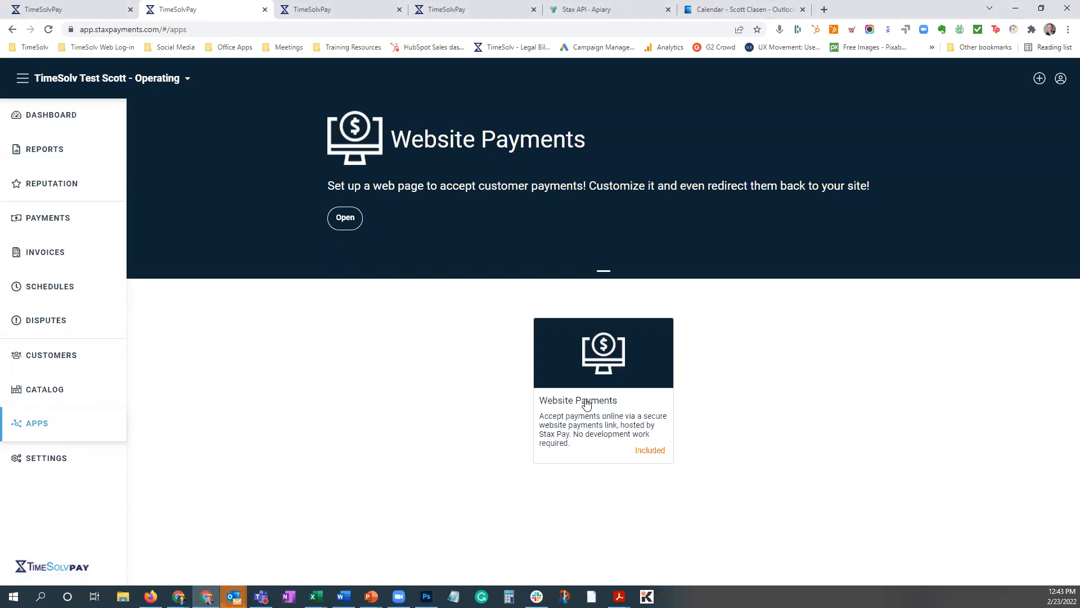
click(334, 222)
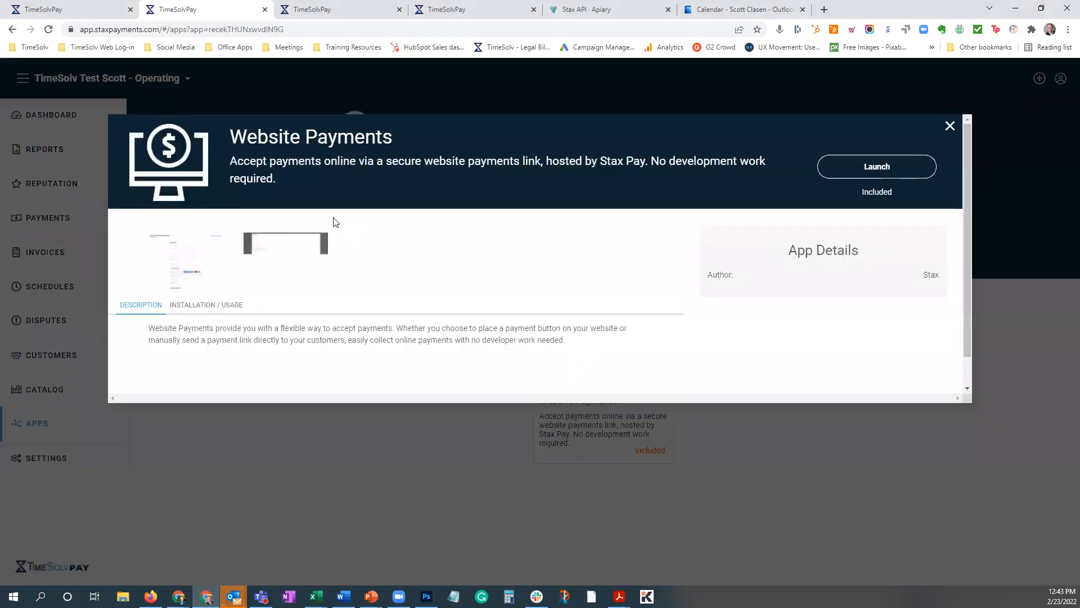
click(878, 169)
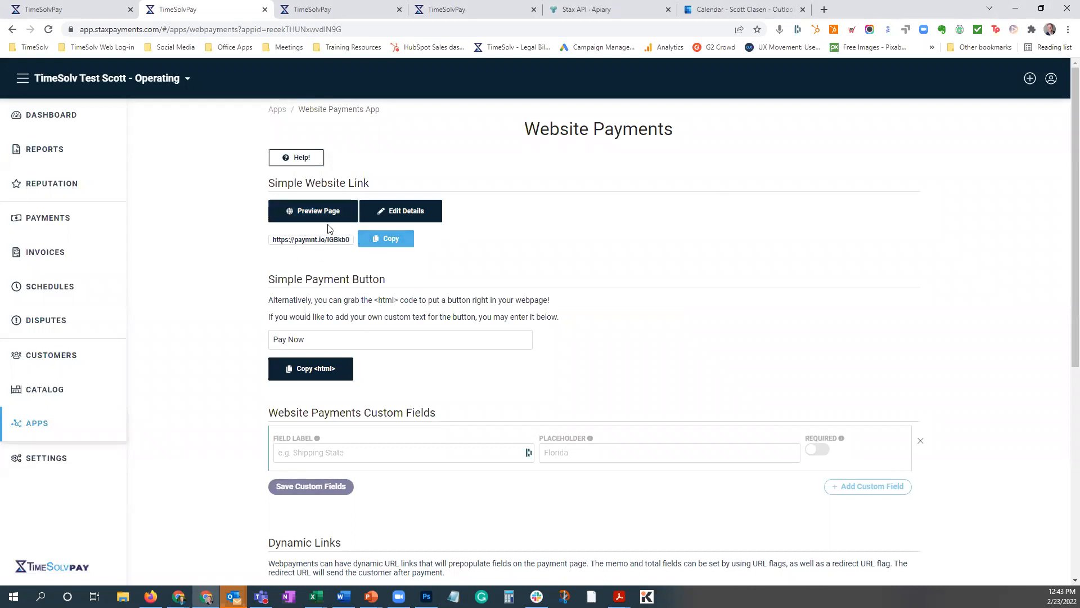
Preview the hosted website payment page, examine its payment method and billing fields, and close the preview.
click(310, 214)
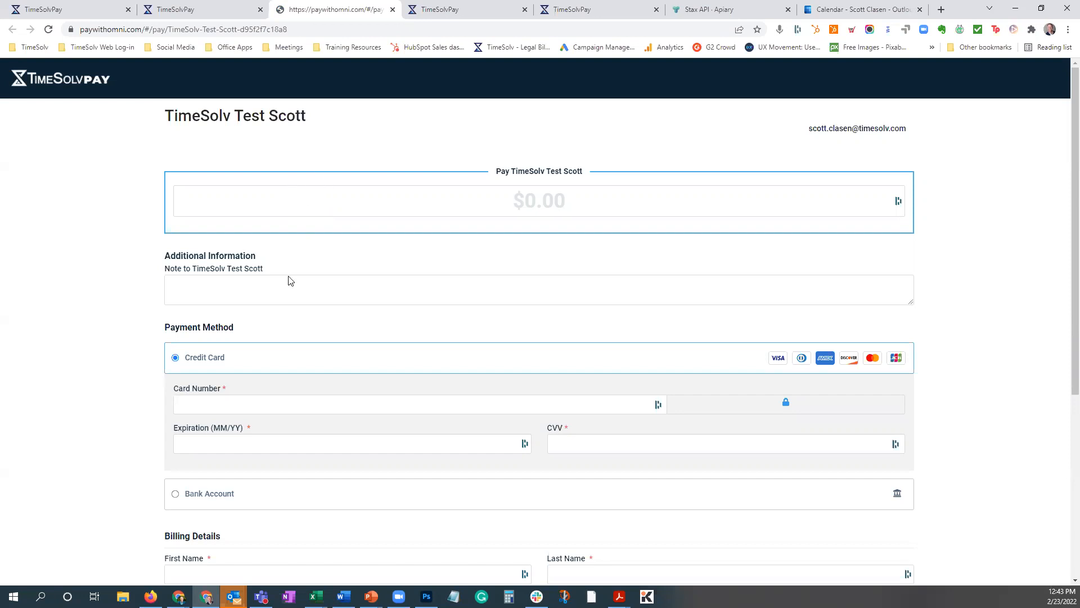
scroll(289, 279, down, 3)
scroll(285, 283, up, 3)
scroll(329, 338, down, 4)
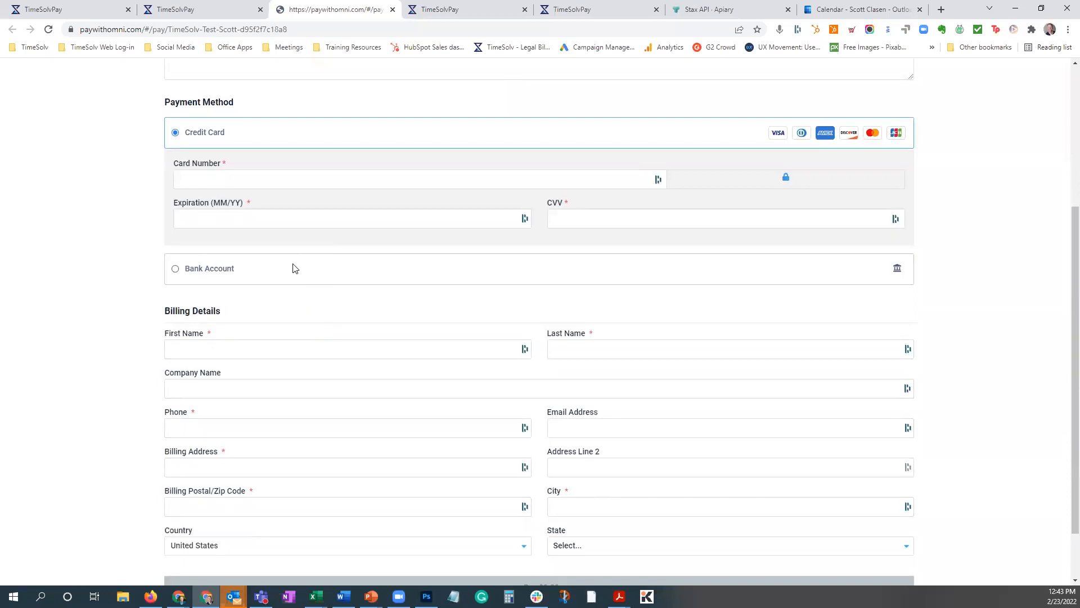
scroll(292, 268, up, 4)
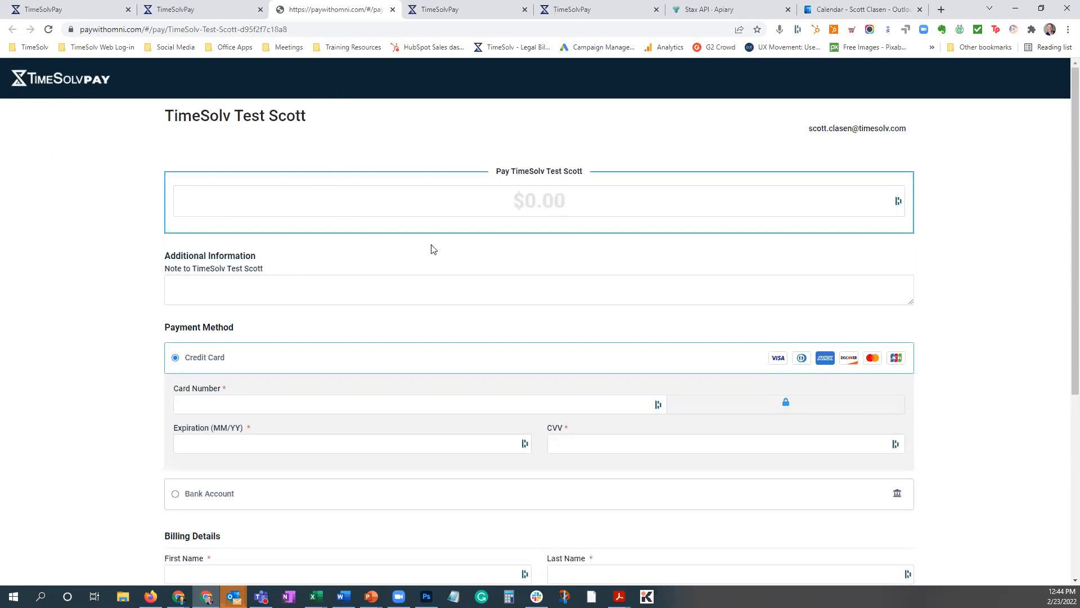
click(392, 12)
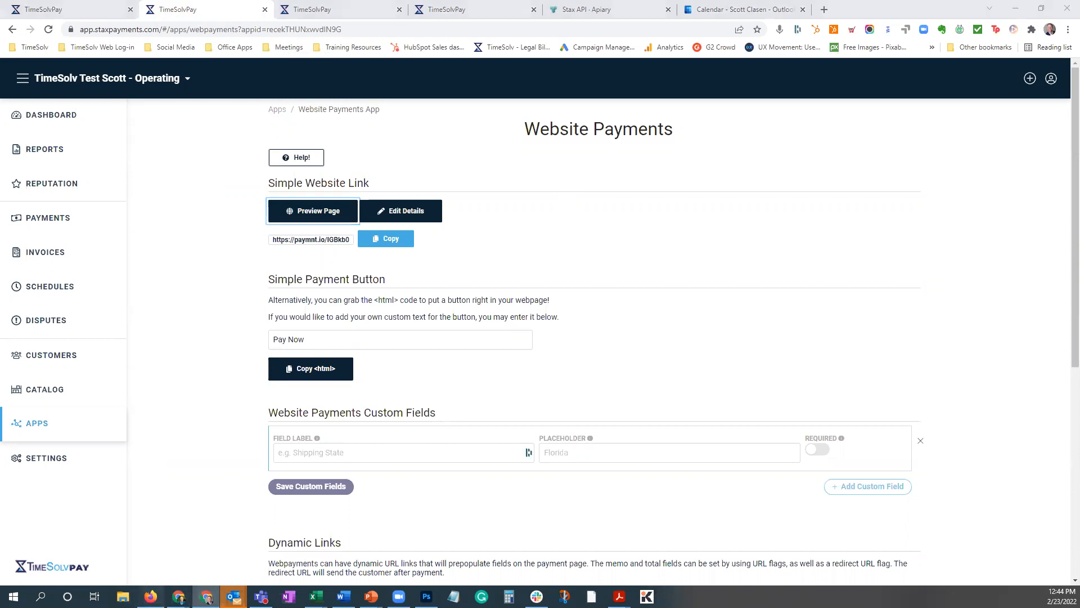
Look through the Website Payments options, including the payment button, custom fields, dynamic links, customer matching and link builder.
click(150, 595)
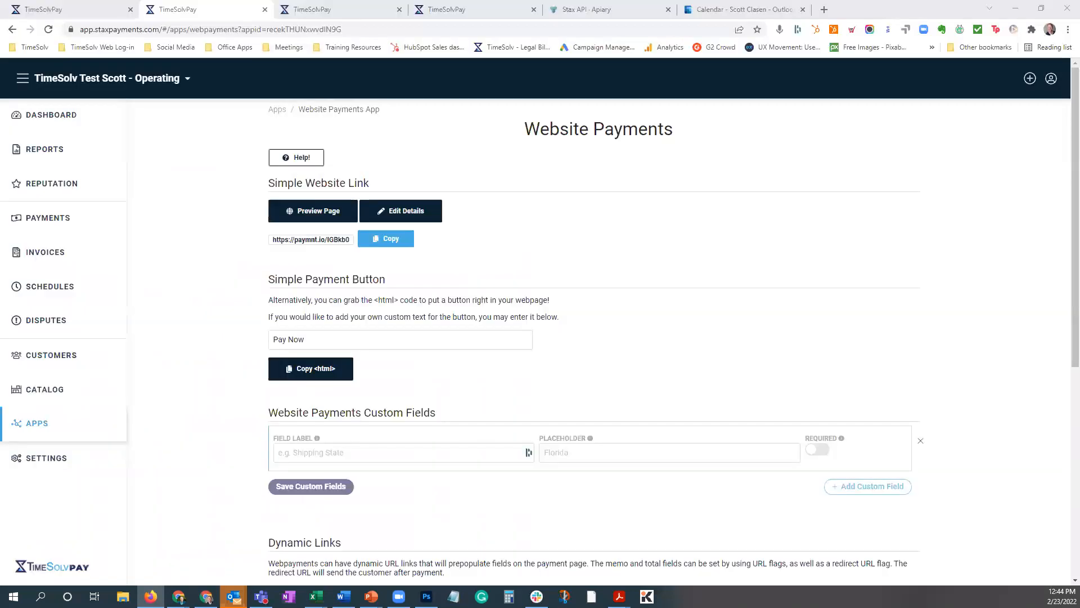
key(alt+Tab)
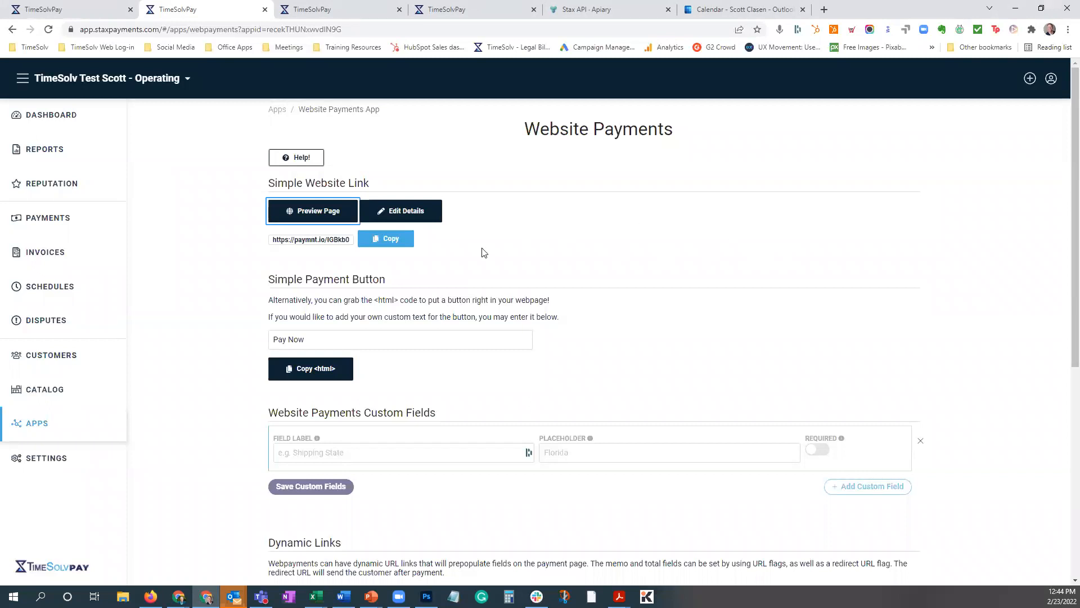
scroll(596, 306, down, 3)
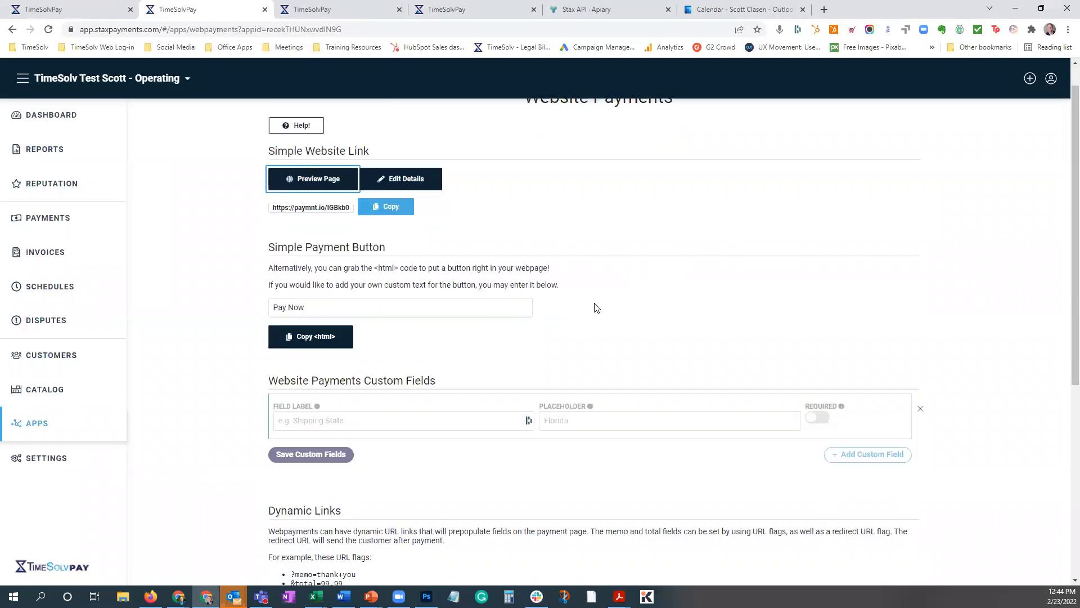
scroll(376, 340, down, 3)
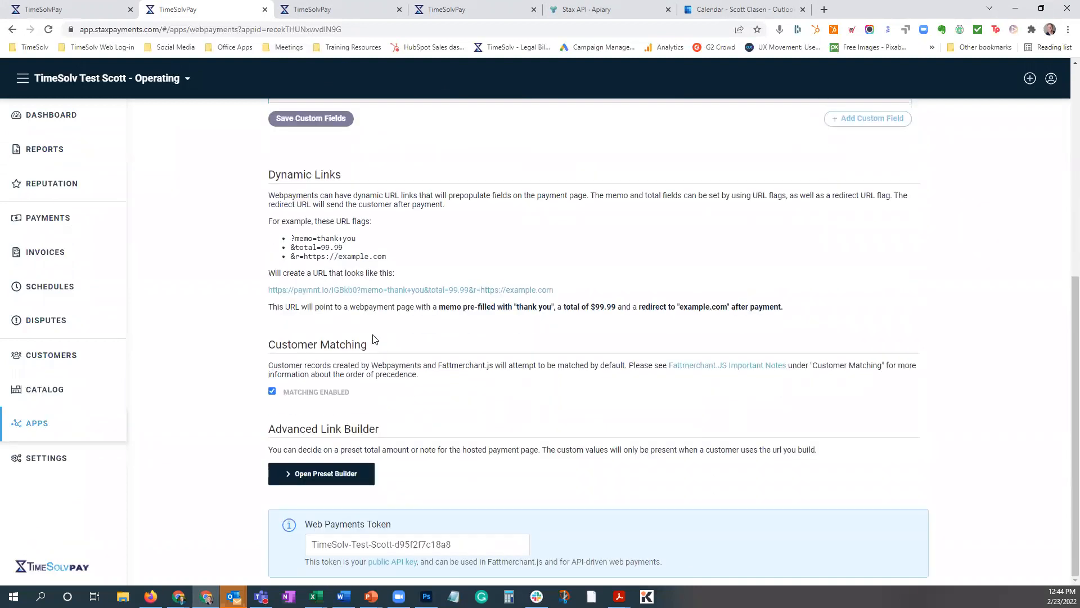
scroll(387, 332, up, 6)
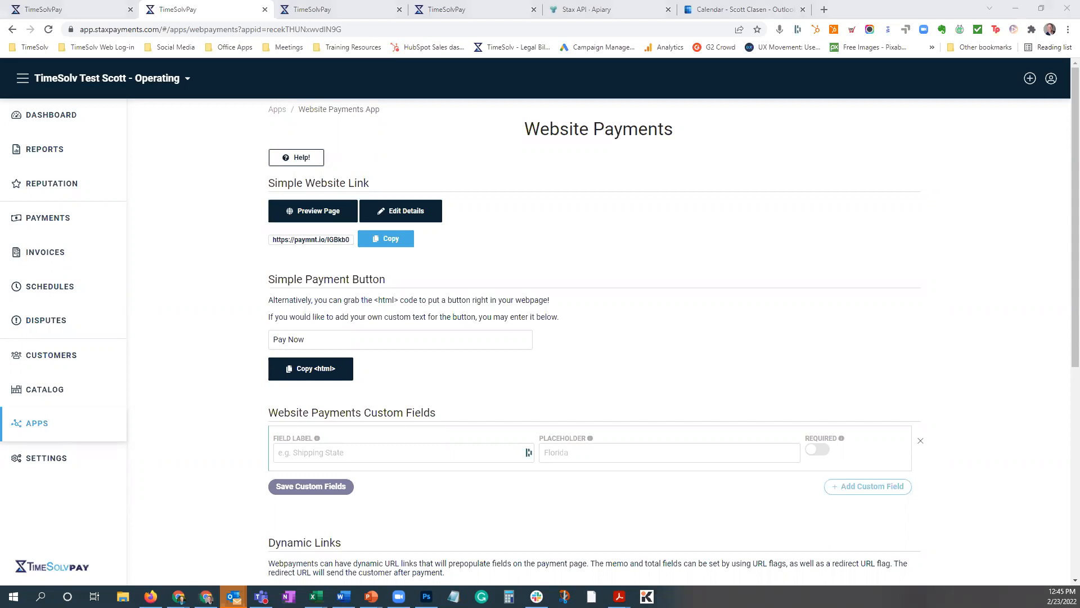
Switch to the PowerPoint slide show and advance to the TimeSolvPay Portal slide.
click(59, 6)
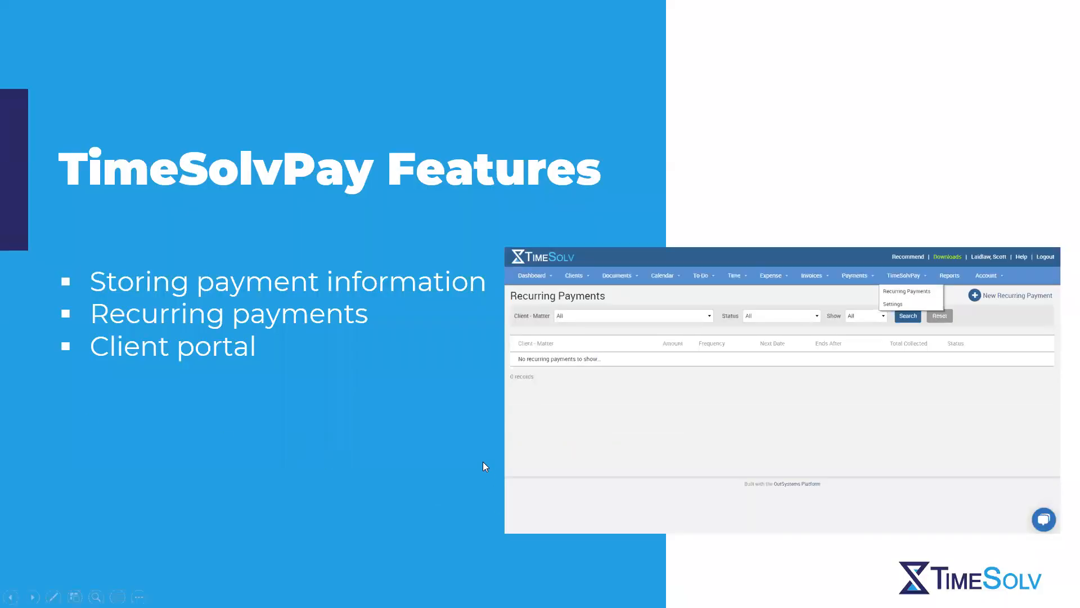
click(483, 461)
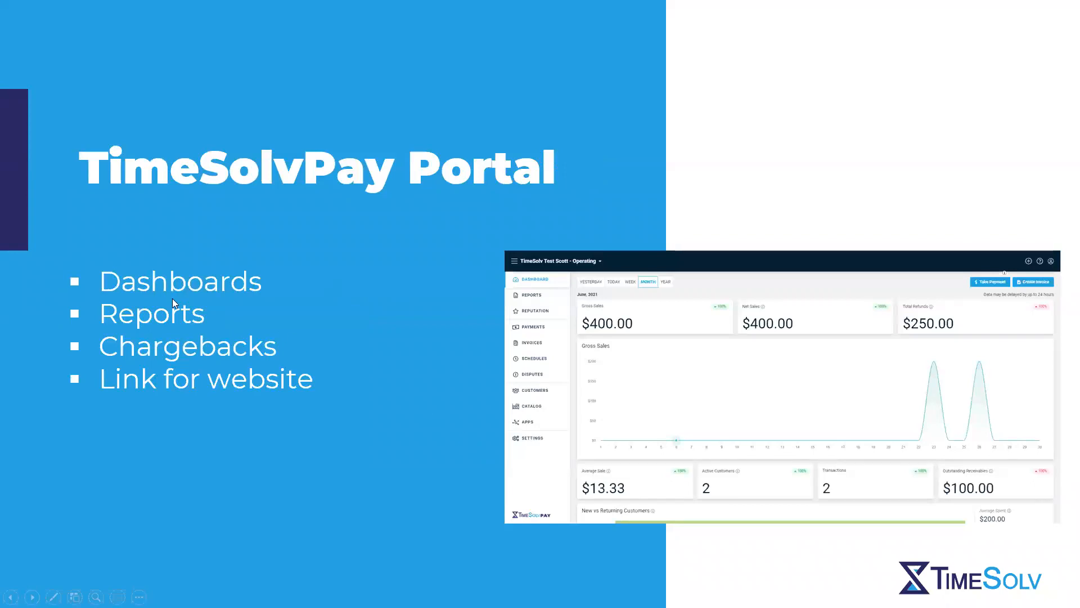
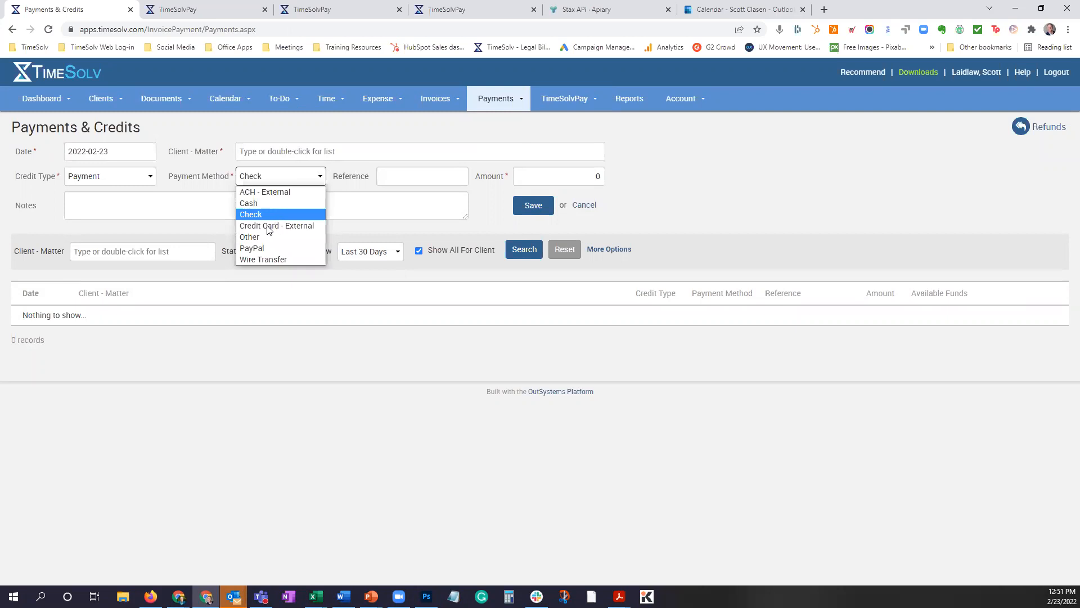
Set the payment method to Credit Card - External and switch to the Collection Methods slide in the PowerPoint slide show.
click(269, 226)
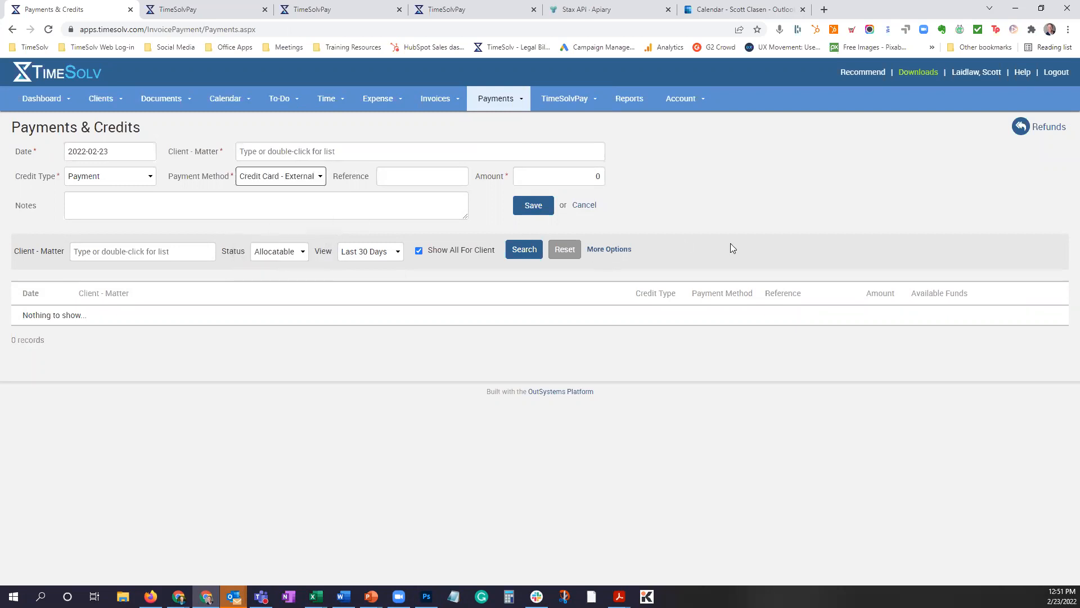
click(595, 176)
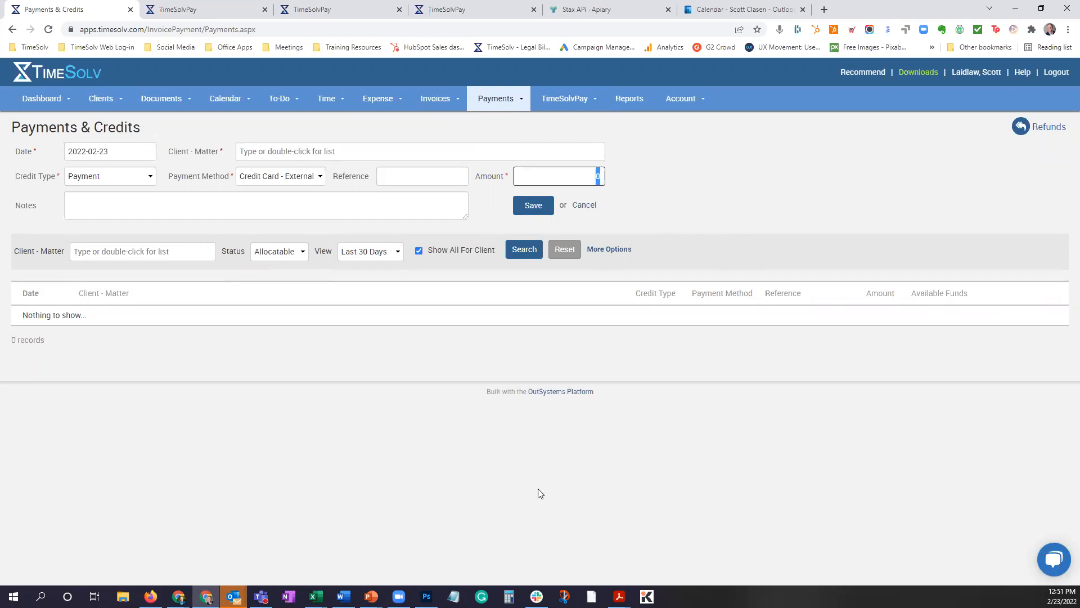
mouse_move(370, 596)
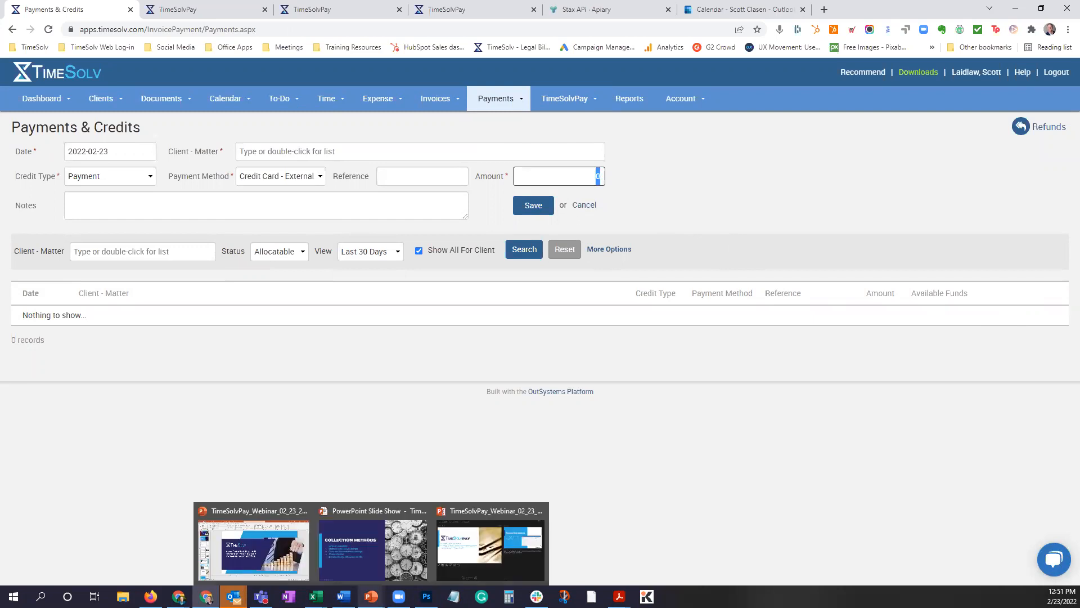
click(400, 562)
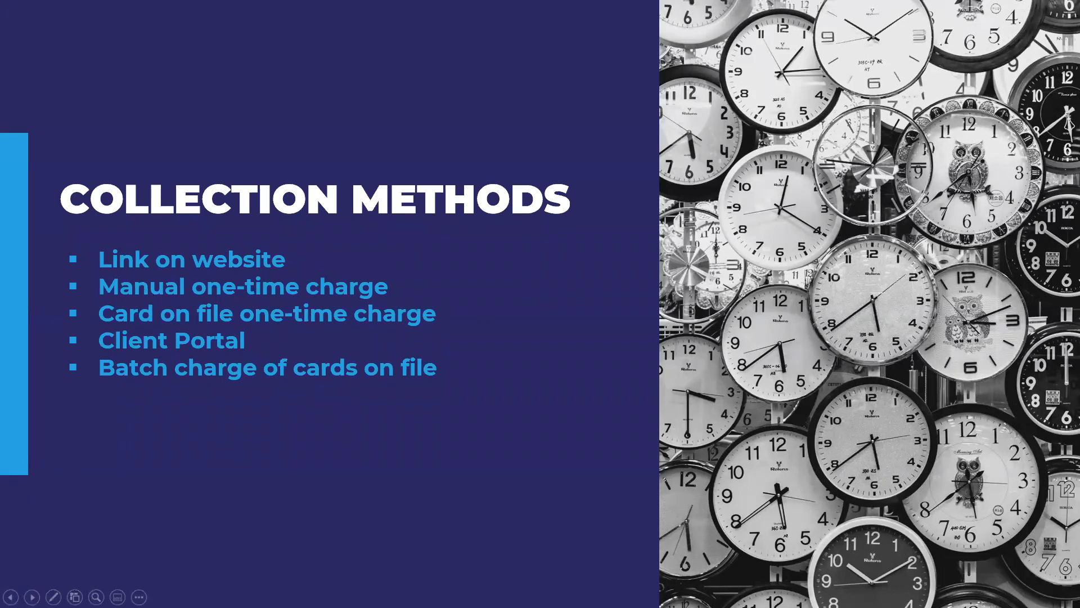
Return to the TimeSolv Payments & Credits page and select the client-matter ending in MatterA for the payment.
key(alt+Tab)
click(289, 153)
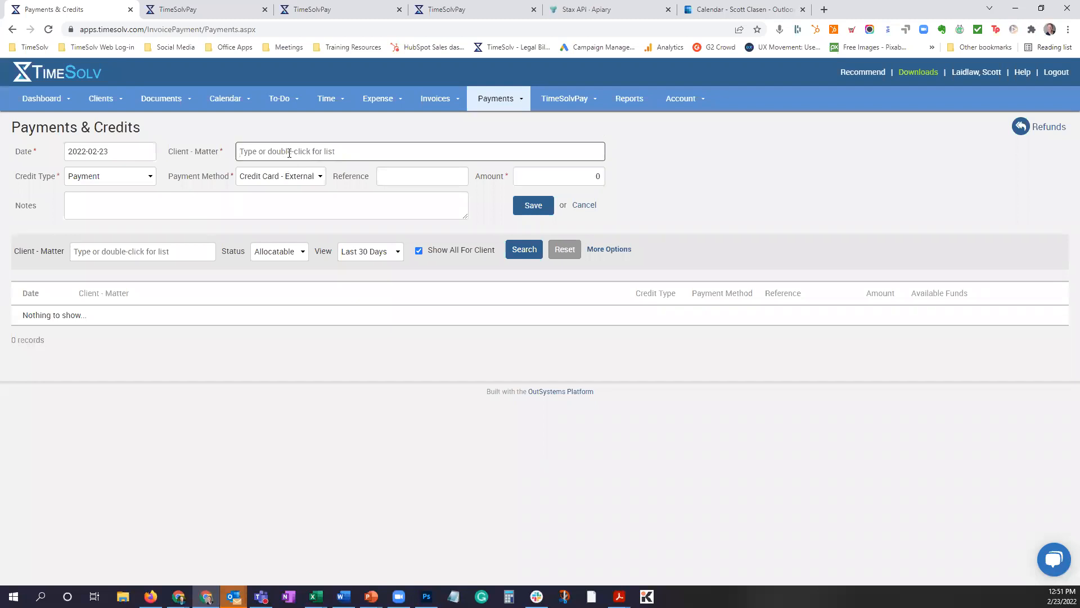
double_click(289, 153)
scroll(366, 231, down, 5)
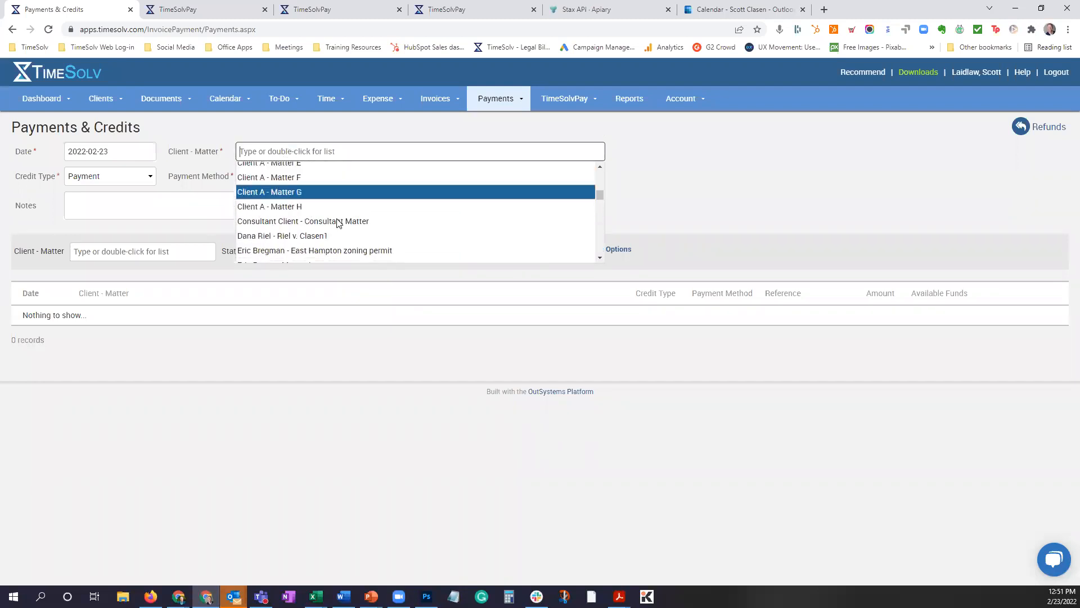
scroll(432, 236, down, 6)
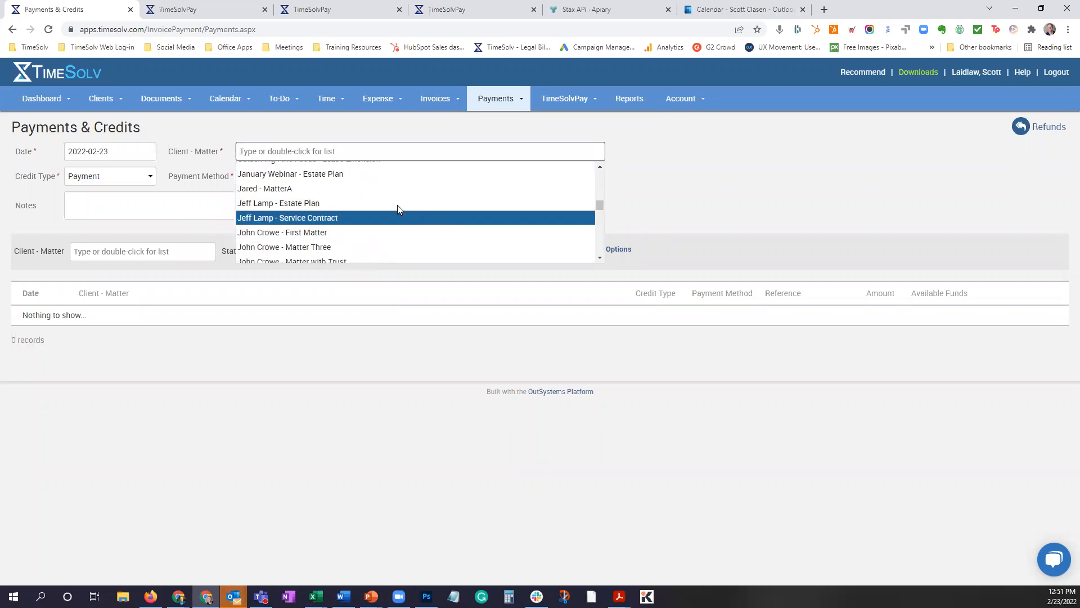
click(289, 189)
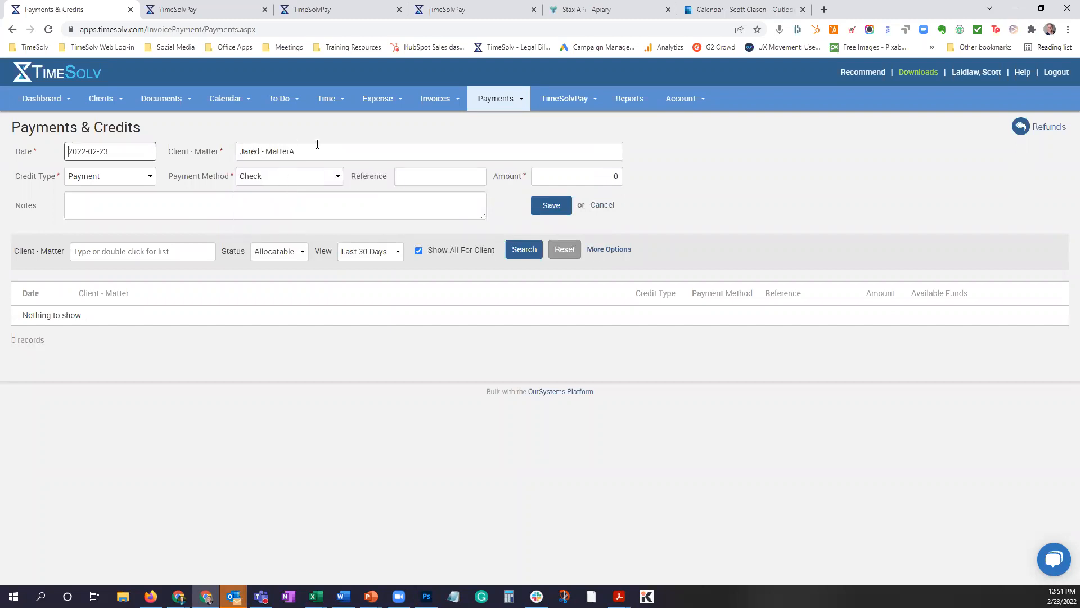
Set the payment method to Credit Card - Manual Entry and the payment amount to 1500.
click(291, 177)
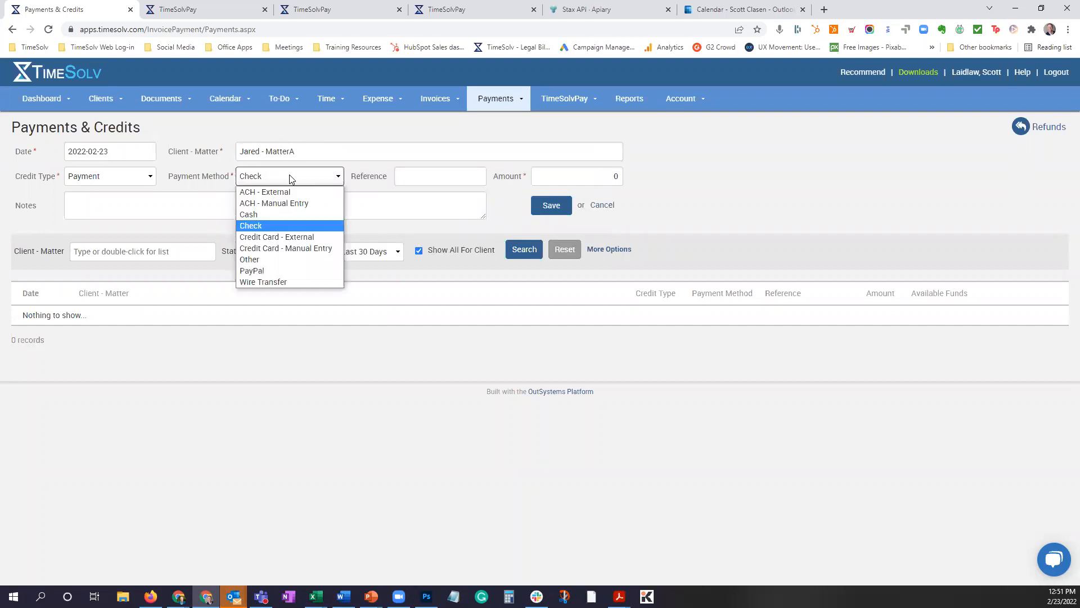
click(303, 248)
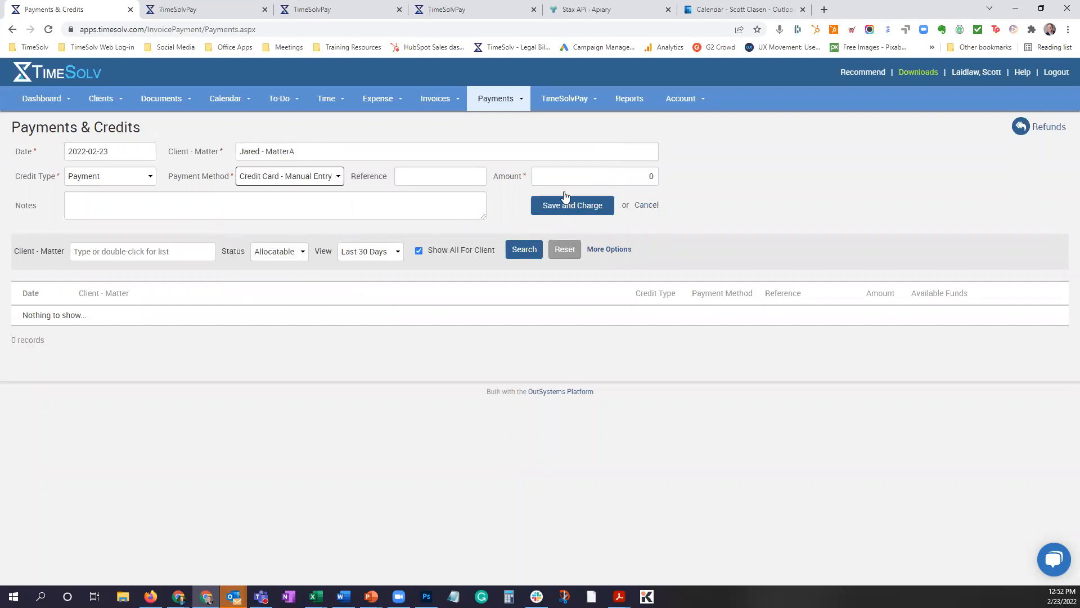
double_click(653, 176)
text(1500)
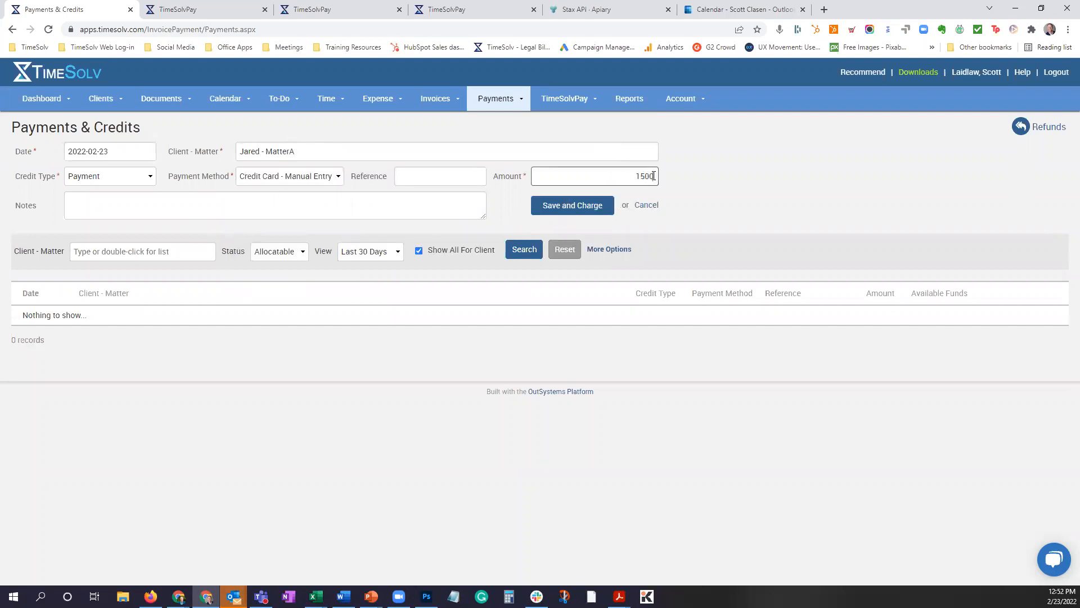
Start Save and Charge to view the credit card form, close it unsubmitted, and switch to PowerPoint's Collection Methods slide.
click(574, 206)
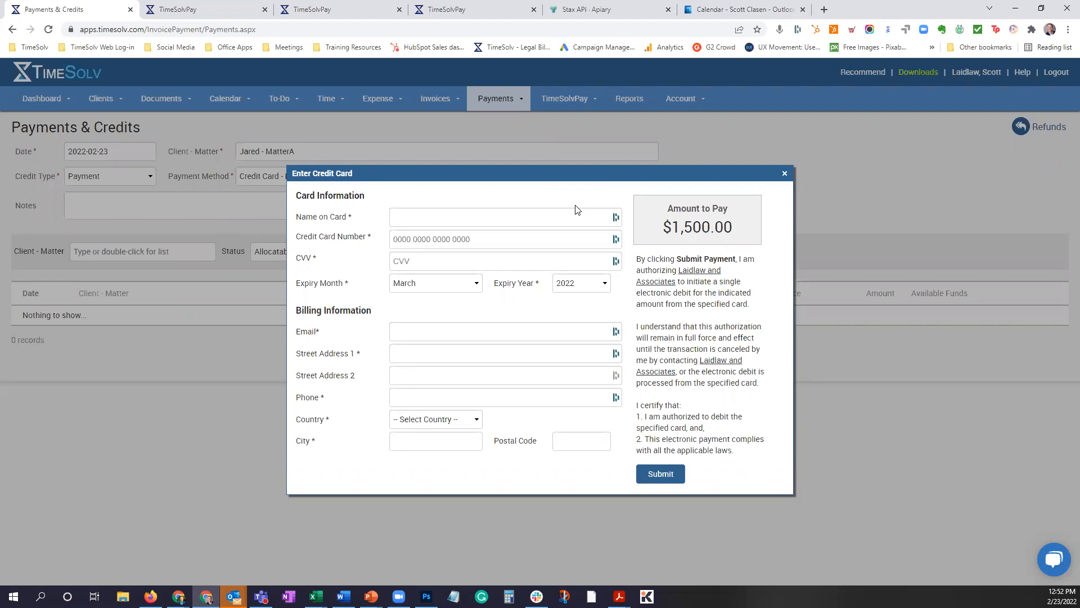
click(785, 173)
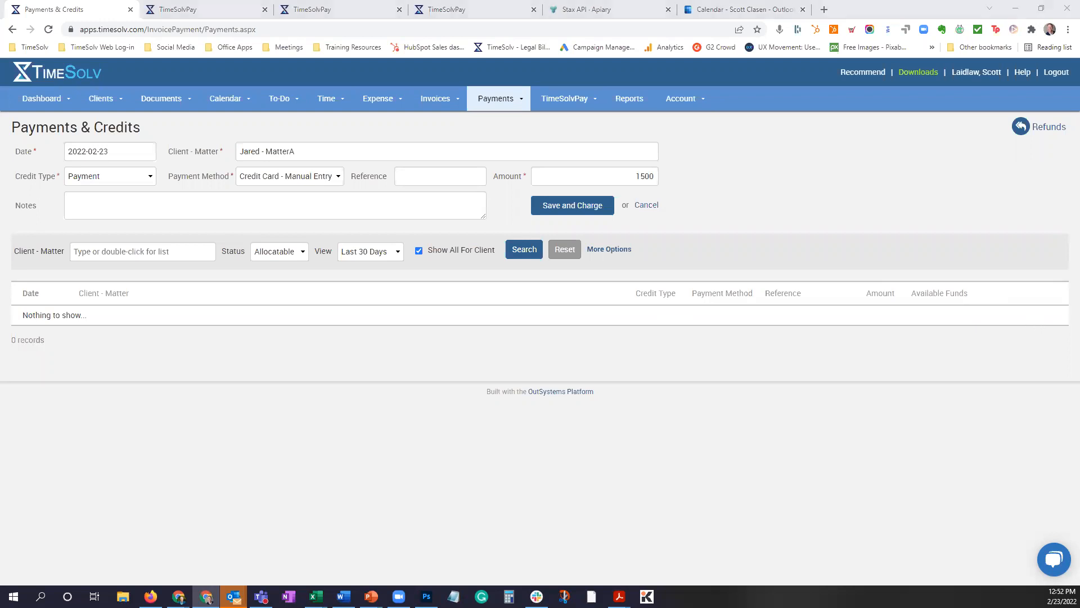
key(alt+Tab)
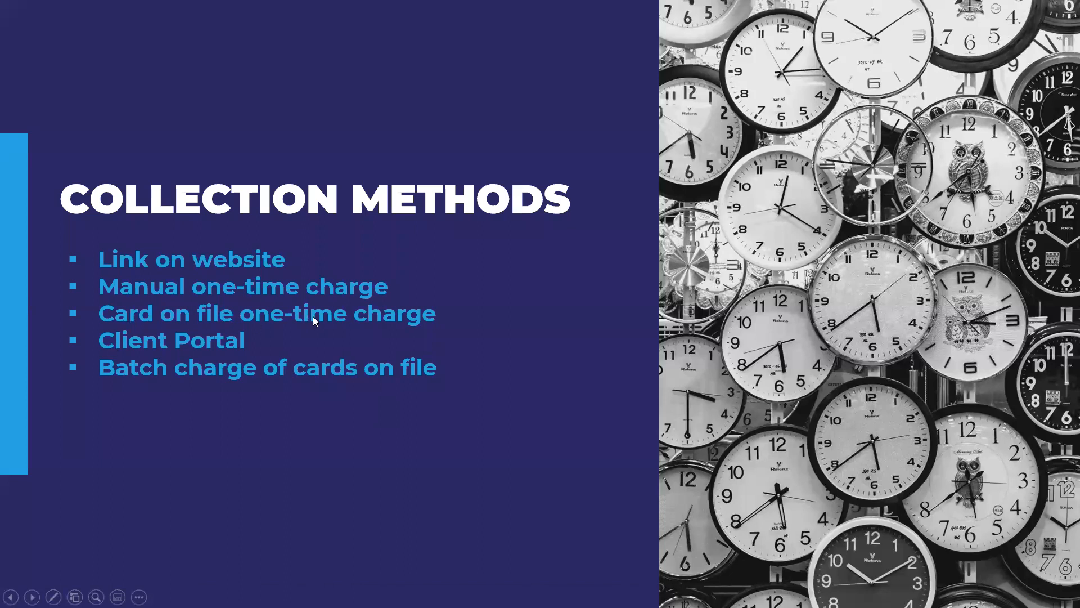
Return to TimeSolv, change the payment's client-matter to the Deed filing matter, and set the payment method to Credit Card - On File.
key(alt+Tab)
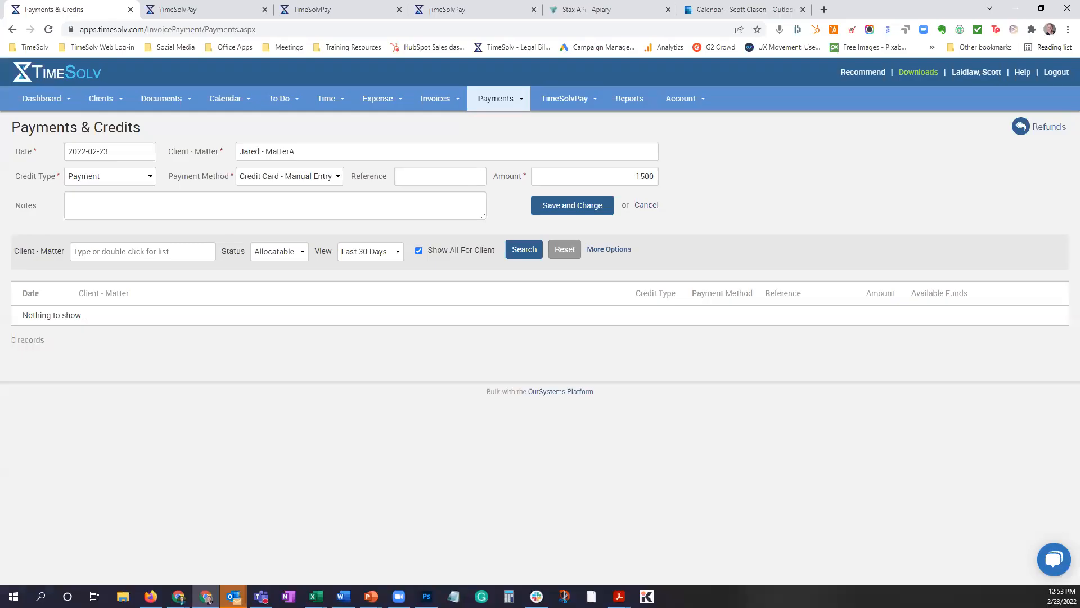
click(305, 155)
double_click(305, 155)
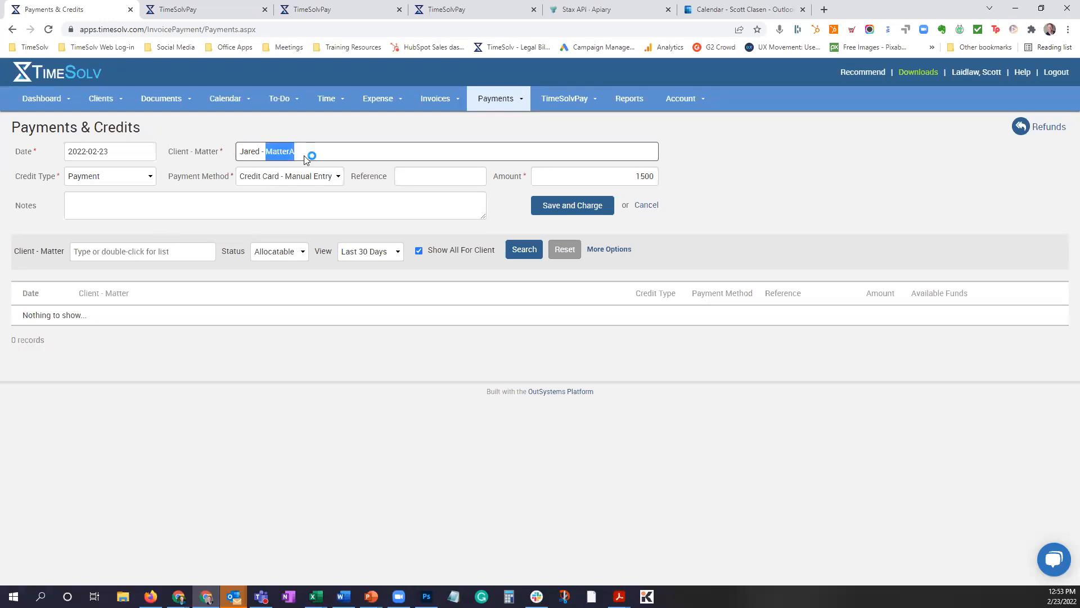
click(274, 171)
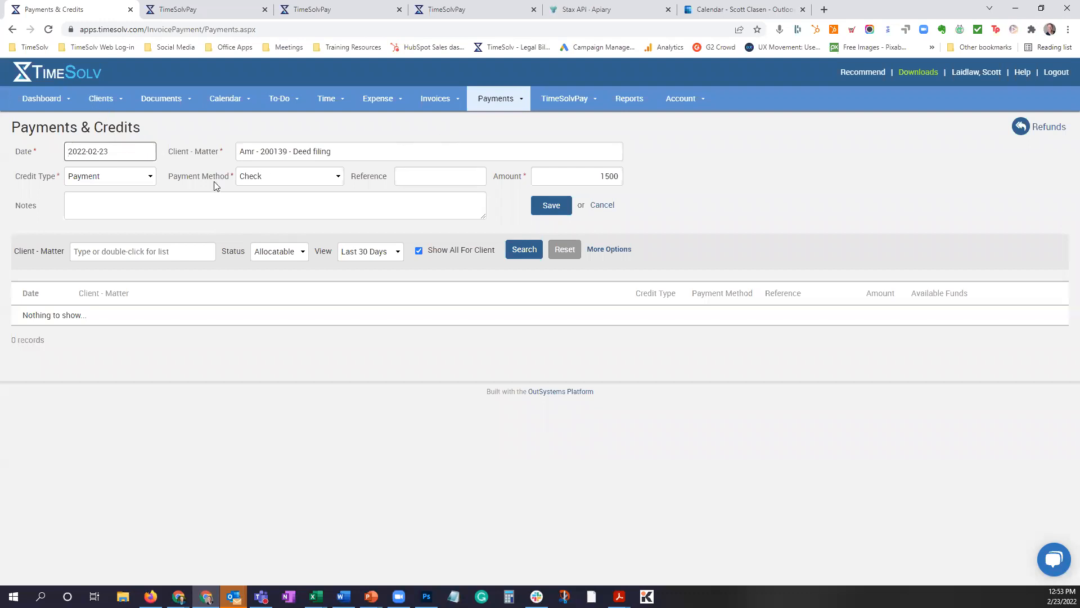
click(280, 181)
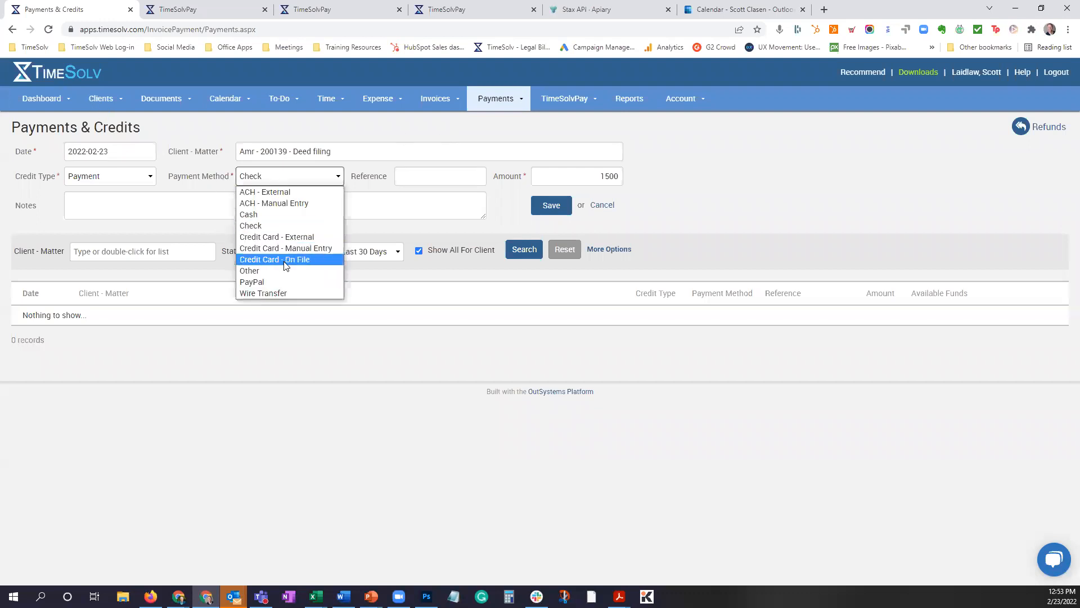
click(256, 260)
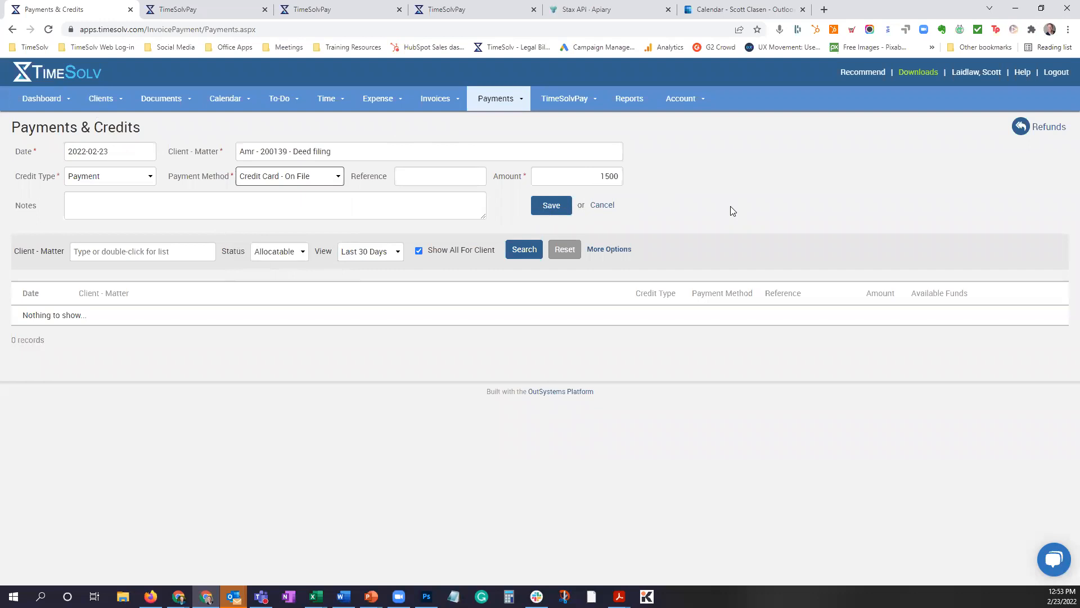
click(285, 181)
click(716, 192)
Switch to the client portal in Firefox, widen the window to look through the invoices to pay, and move it off screen.
click(151, 596)
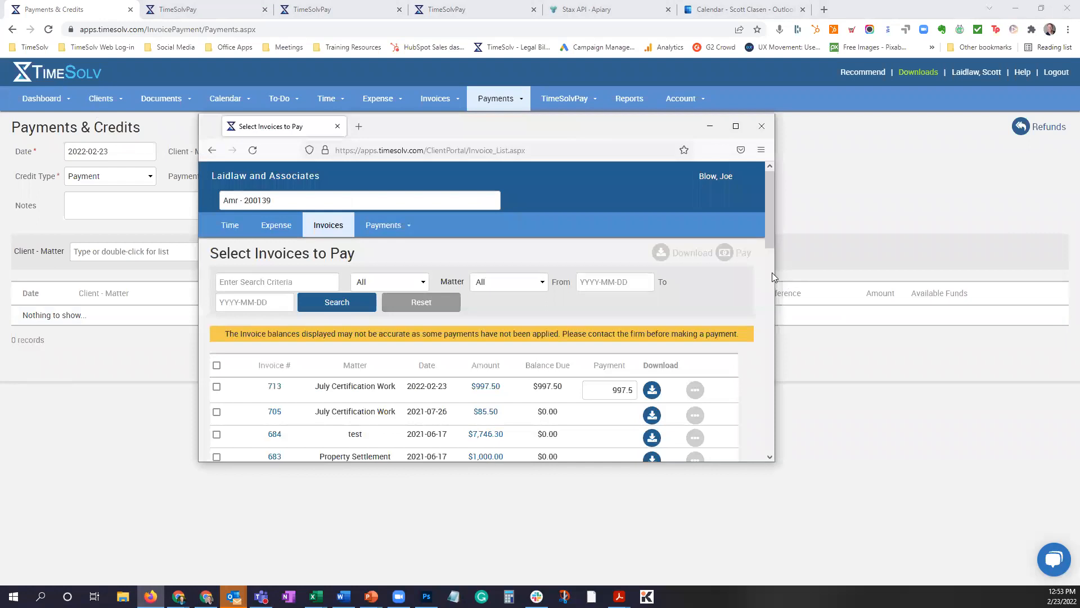
scroll(775, 270, down, 4)
drag(775, 270, 977, 277)
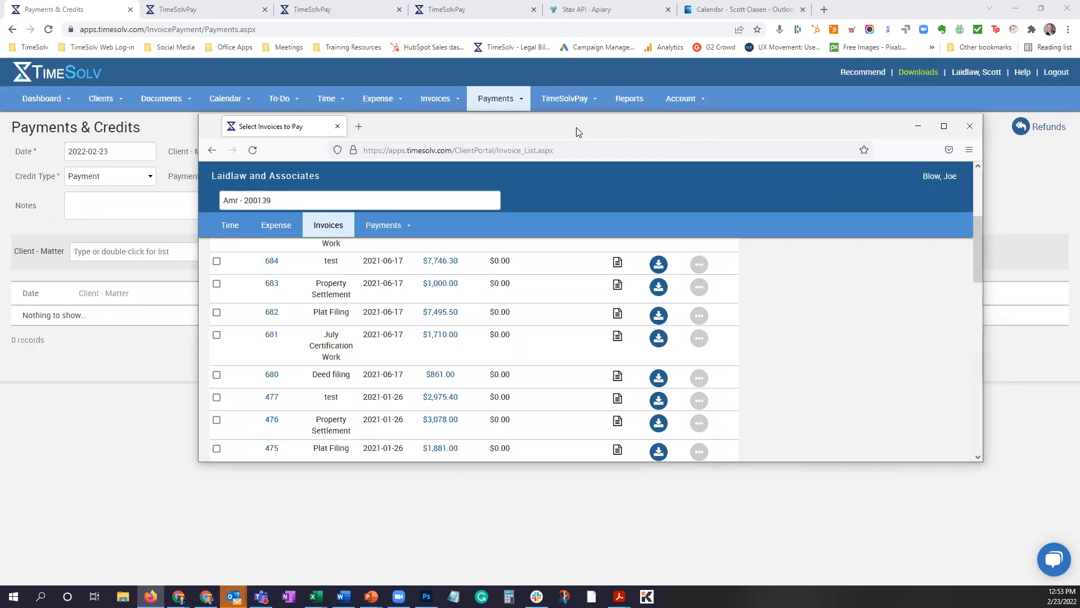
drag(576, 129, 491, 87)
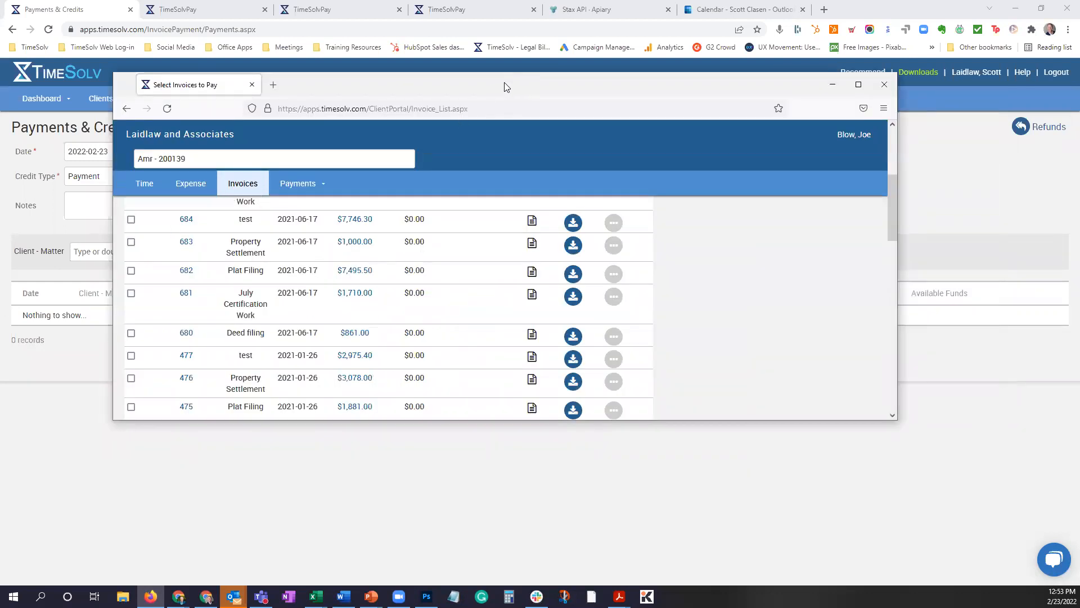
drag(507, 87, 1079, 87)
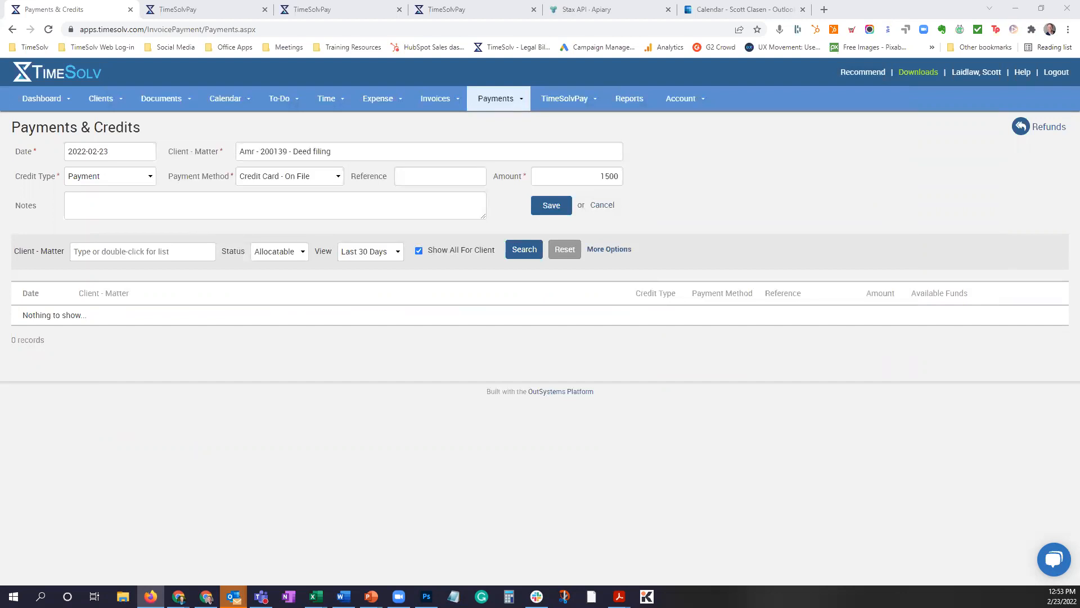
Open the Sent Invoices page, expand its search options, and set the Payment Method on File filter to Yes.
click(439, 100)
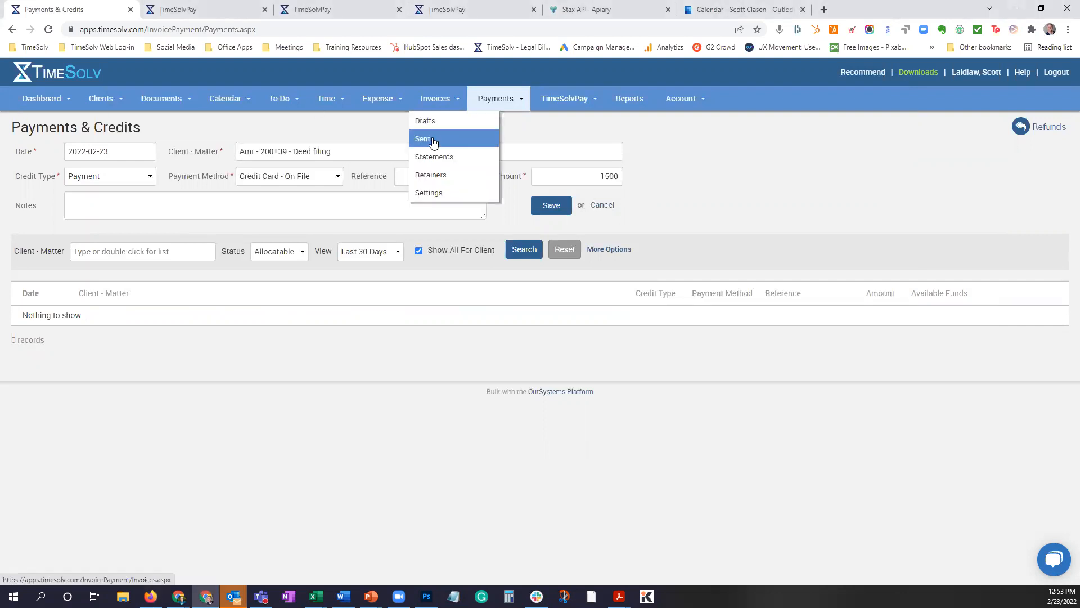
click(434, 141)
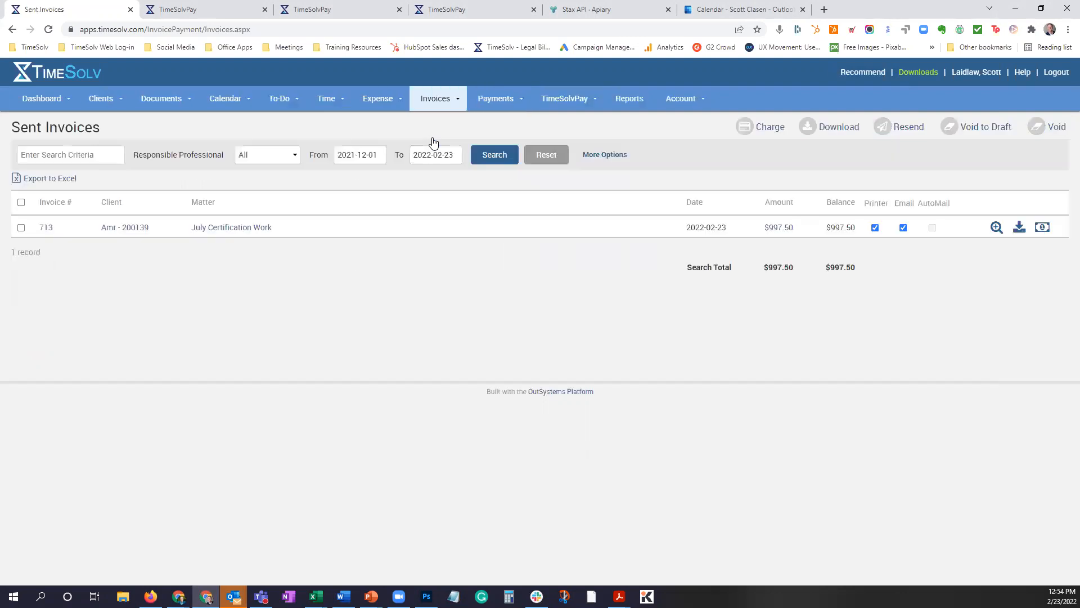
click(609, 156)
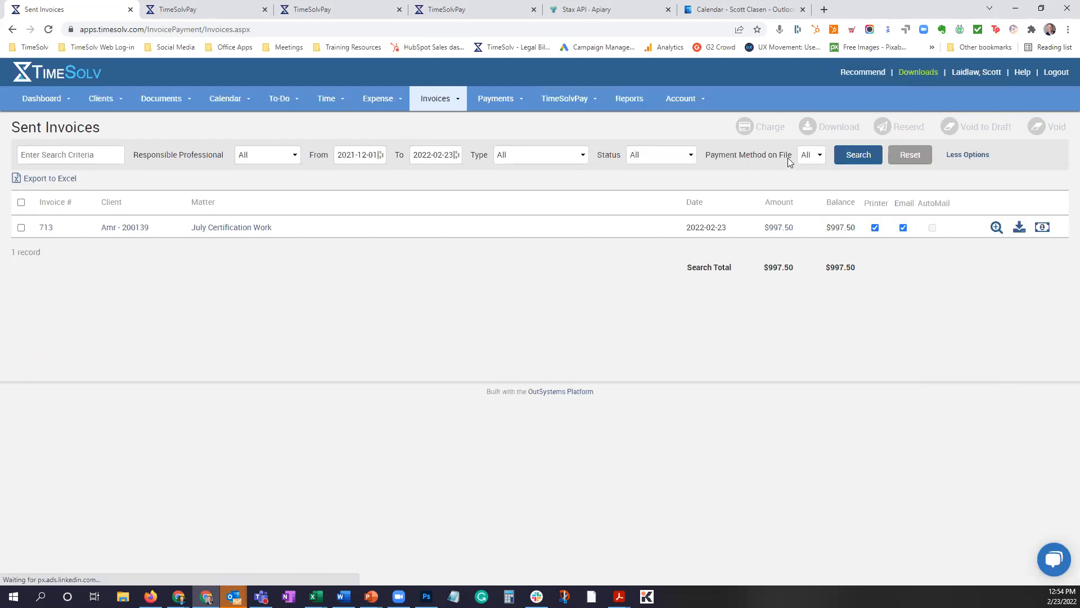
click(809, 157)
click(804, 182)
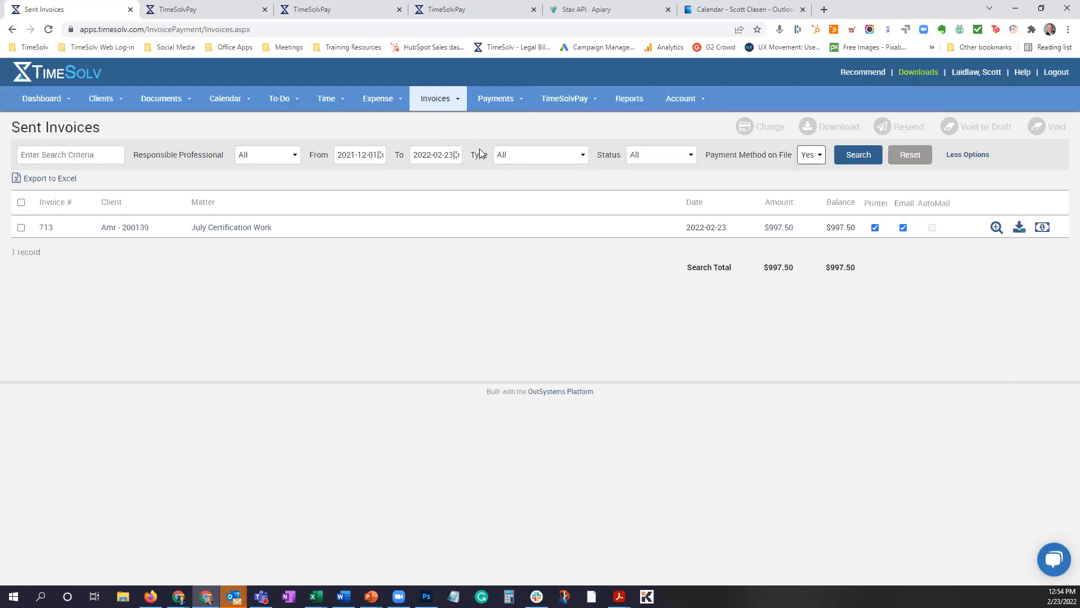
Search sent invoices from 2021-03-01 and sort the results by balance, largest first.
click(367, 154)
click(296, 183)
click(296, 183)
click(294, 183)
click(294, 183)
click(295, 182)
click(294, 182)
click(294, 183)
click(294, 183)
click(294, 182)
click(300, 210)
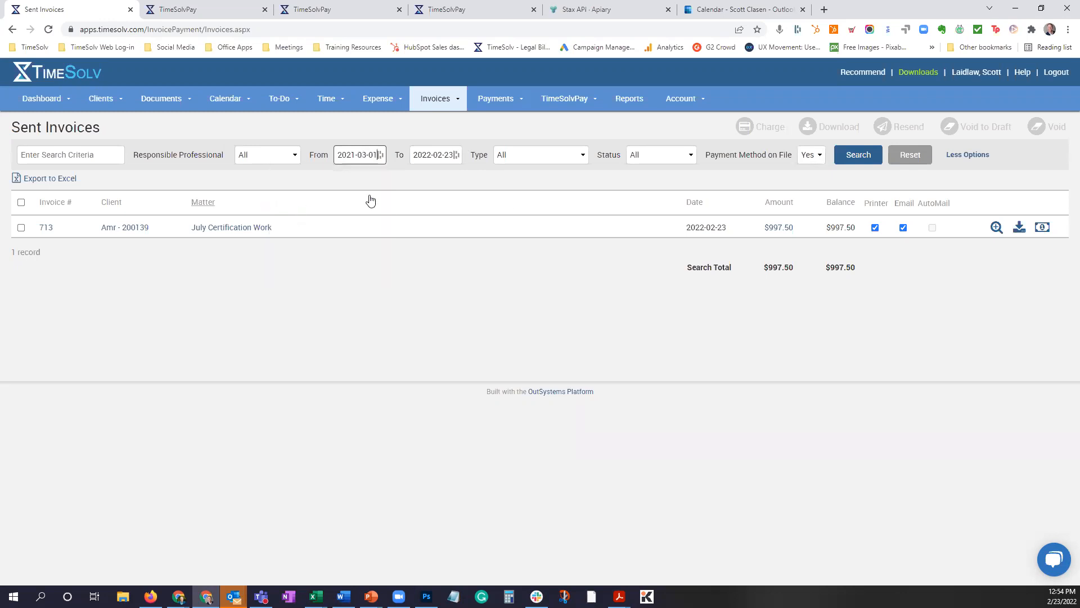
click(854, 157)
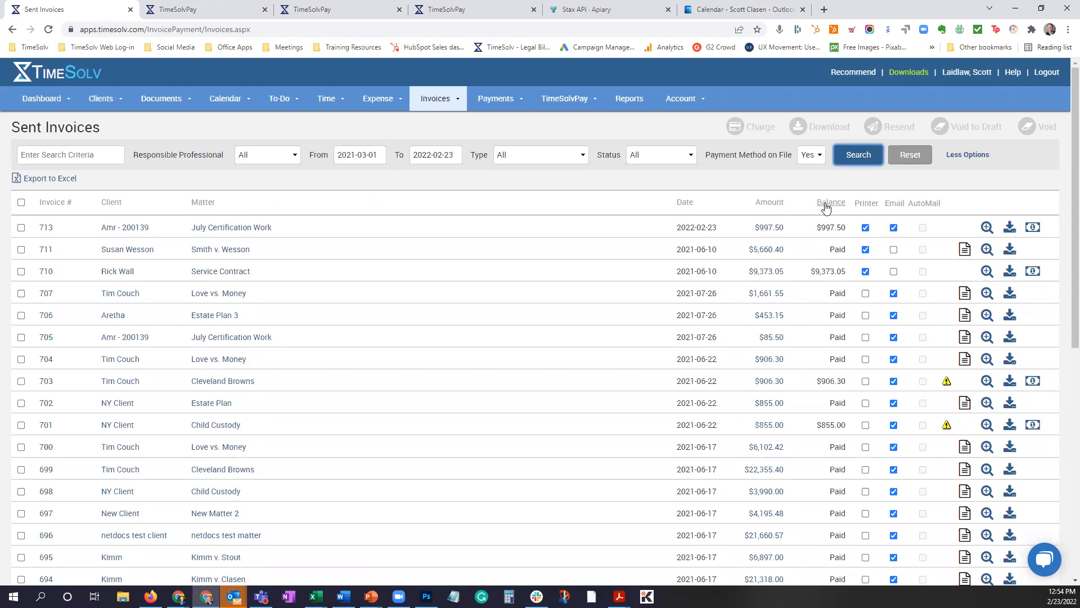
click(826, 204)
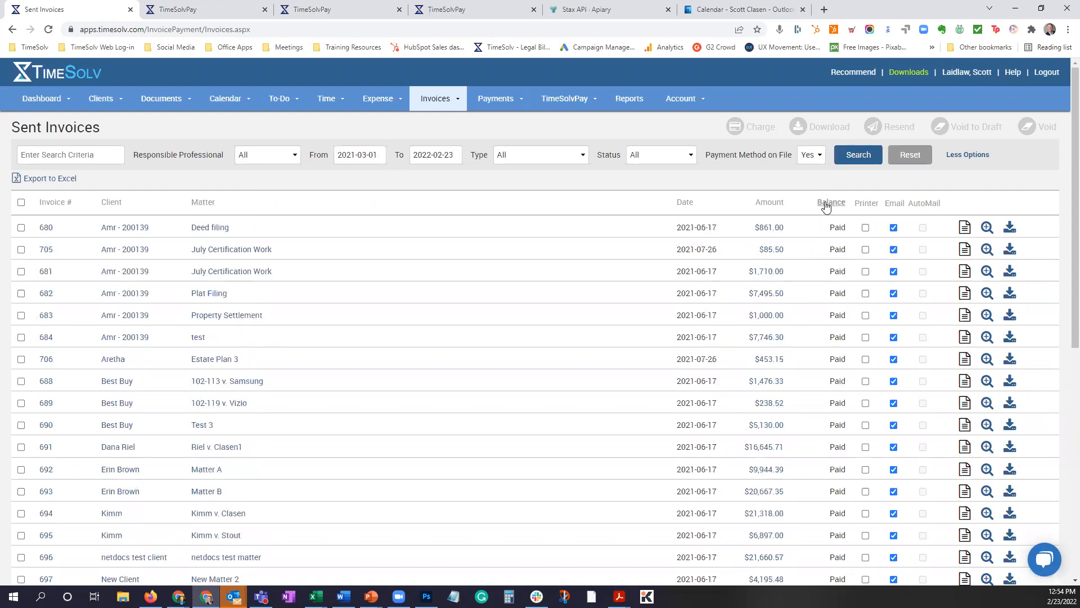
click(826, 203)
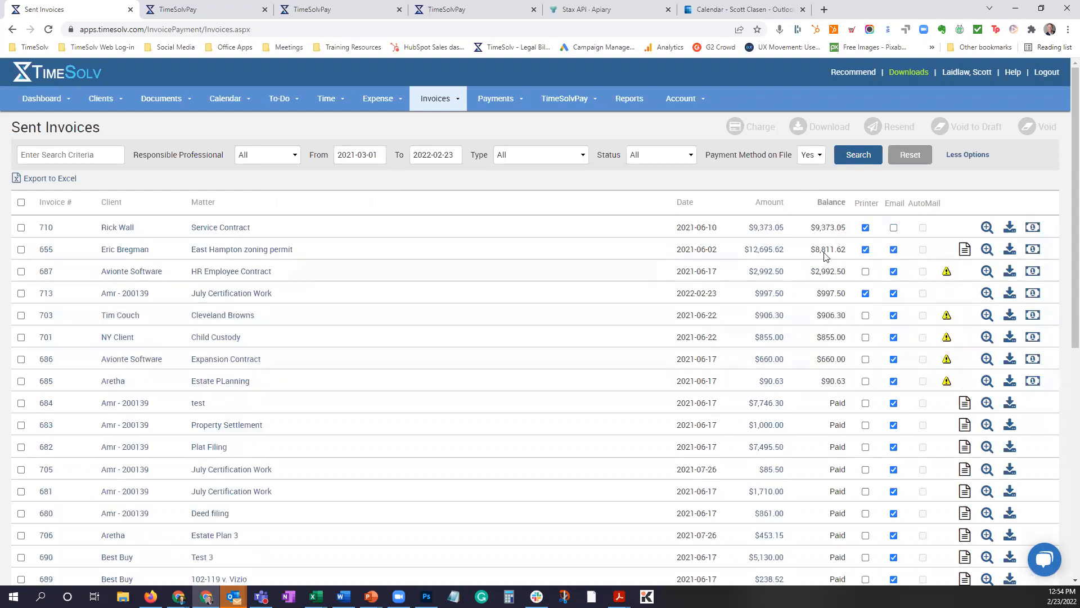
Select the seven invoices with the largest balances, from invoice 710 through invoice 686, for batch charging.
click(22, 229)
click(22, 251)
click(21, 272)
click(21, 293)
click(20, 315)
click(21, 337)
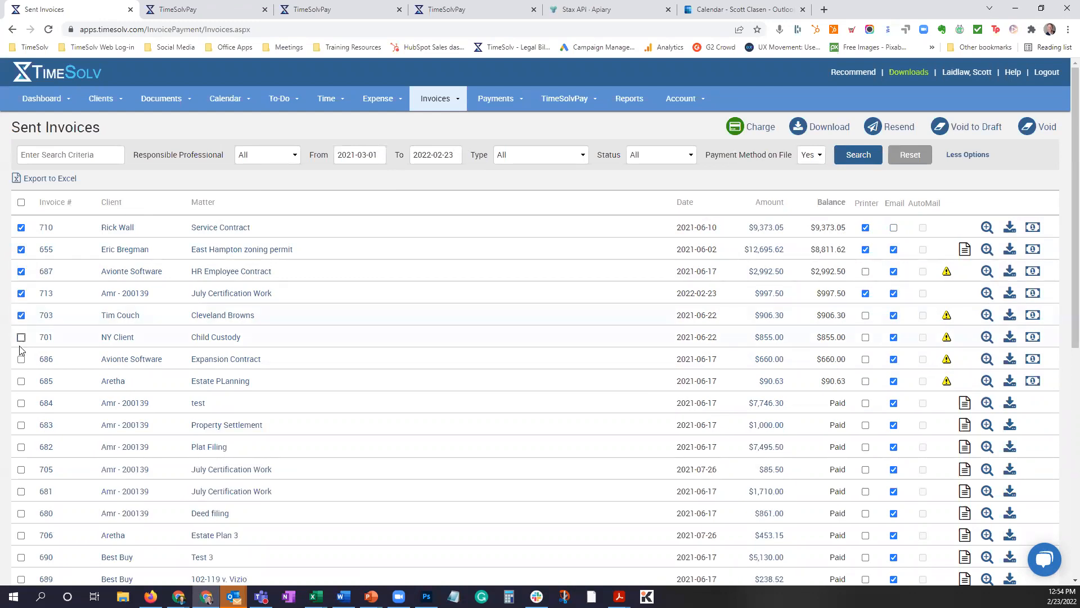
click(21, 359)
Deselect those seven invoices, then select all listed invoices at once and clear the whole selection.
click(21, 228)
click(21, 249)
click(21, 271)
click(21, 294)
click(22, 315)
click(22, 337)
click(21, 359)
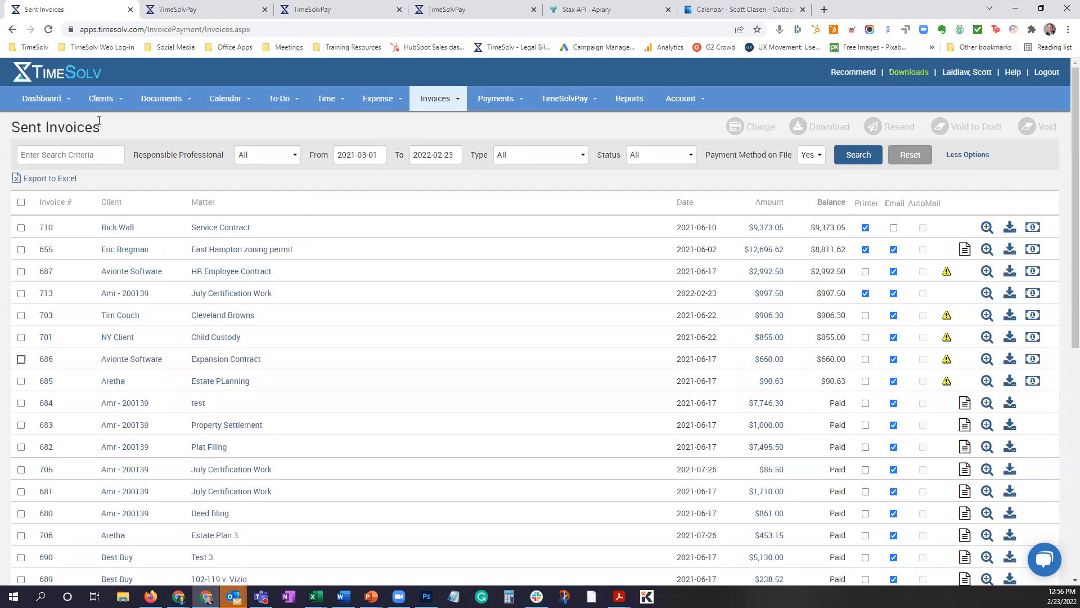
click(22, 203)
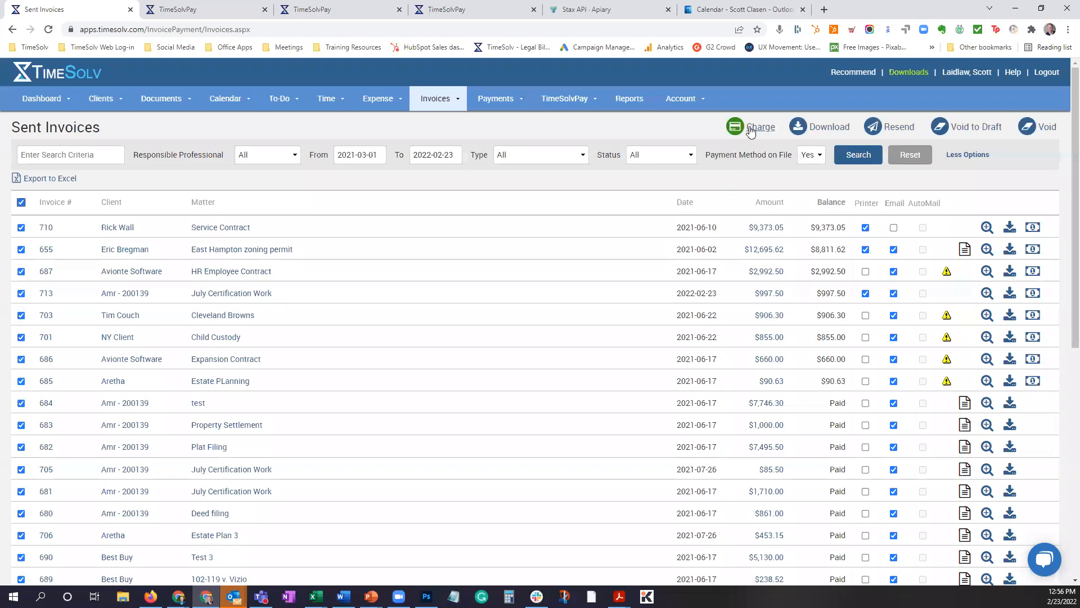
click(21, 203)
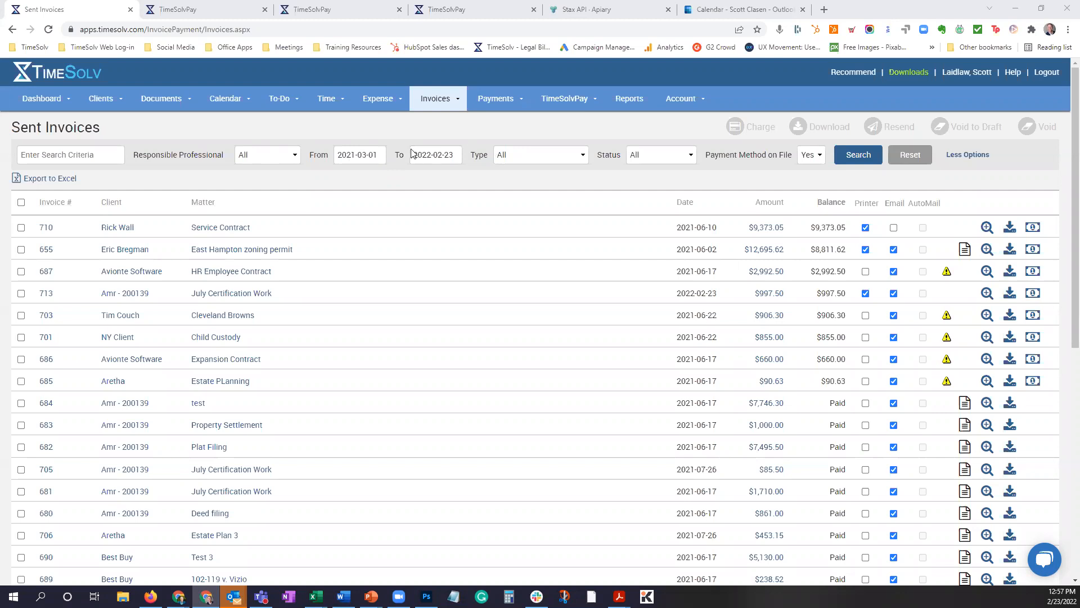
Switch to the PowerPoint slide show and advance from the Collection Methods slide to the Questions slide.
mouse_move(371, 595)
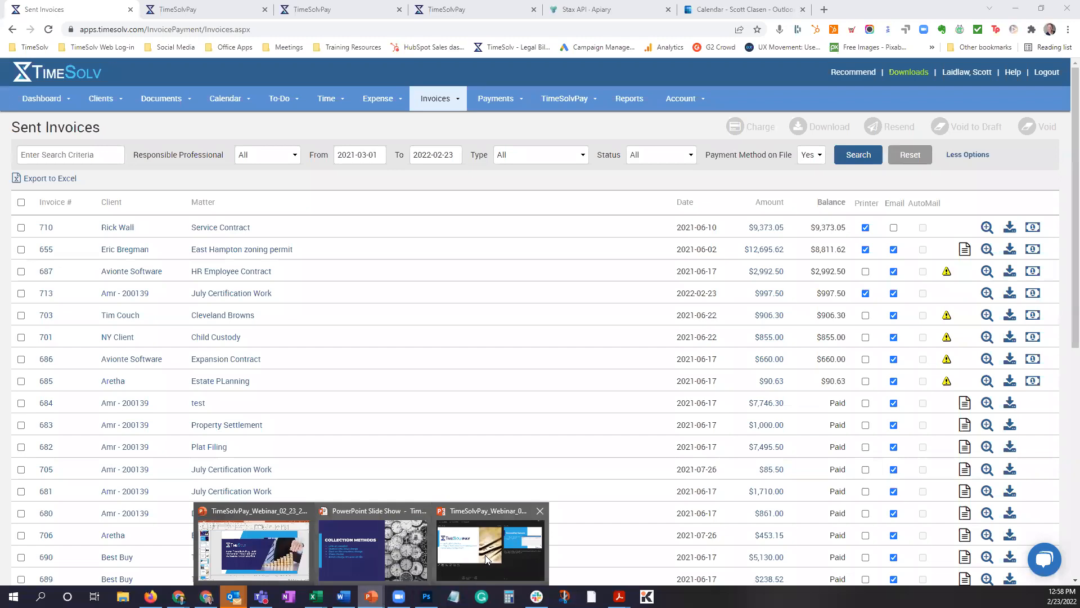
click(373, 550)
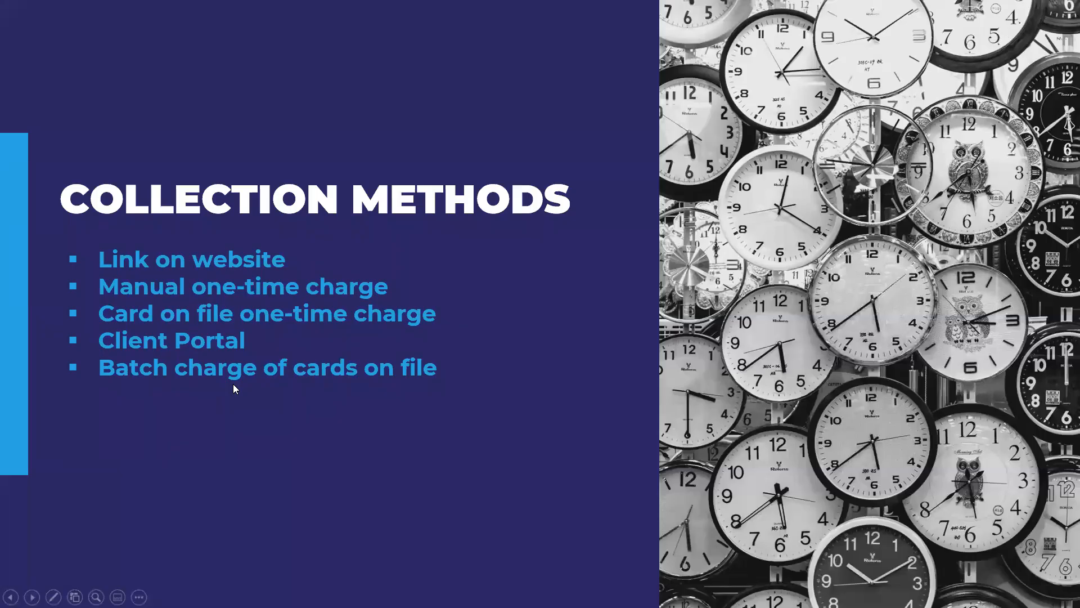
click(259, 404)
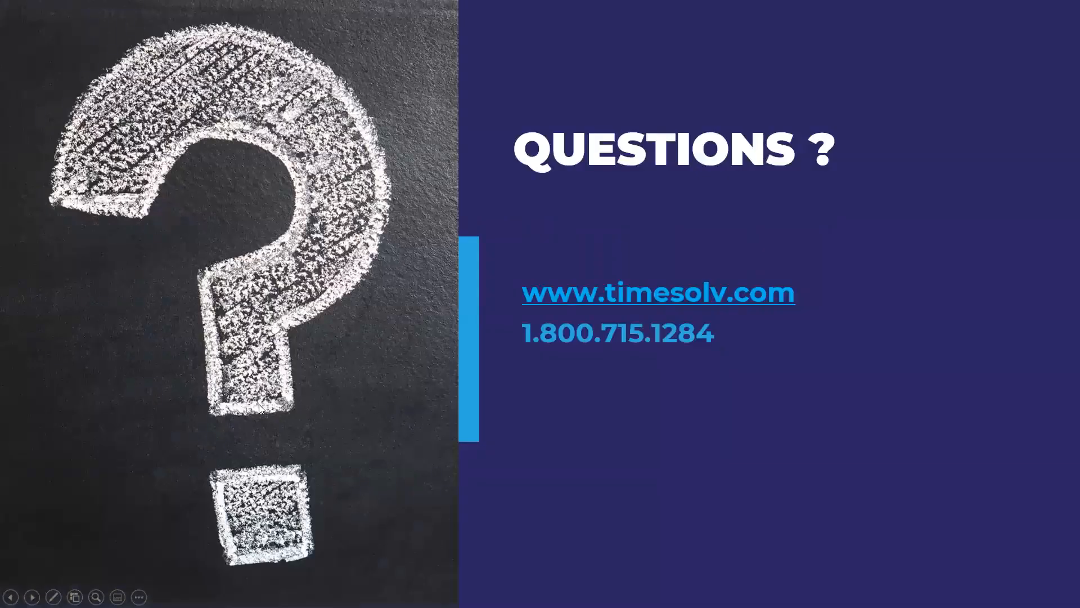